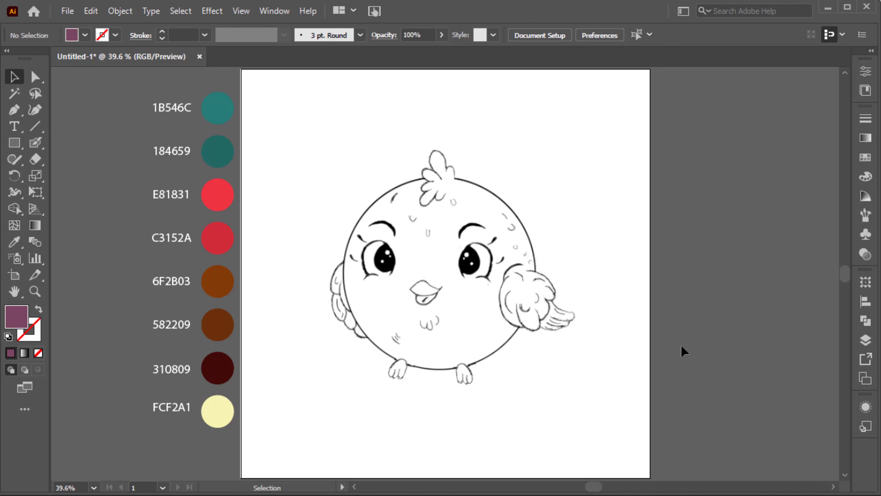
# Step: Fade the placed bird sketch to 51% opacity
pyautogui.click(543, 292)
pyautogui.moveTo(525, 49); pyautogui.dragTo(506, 54)
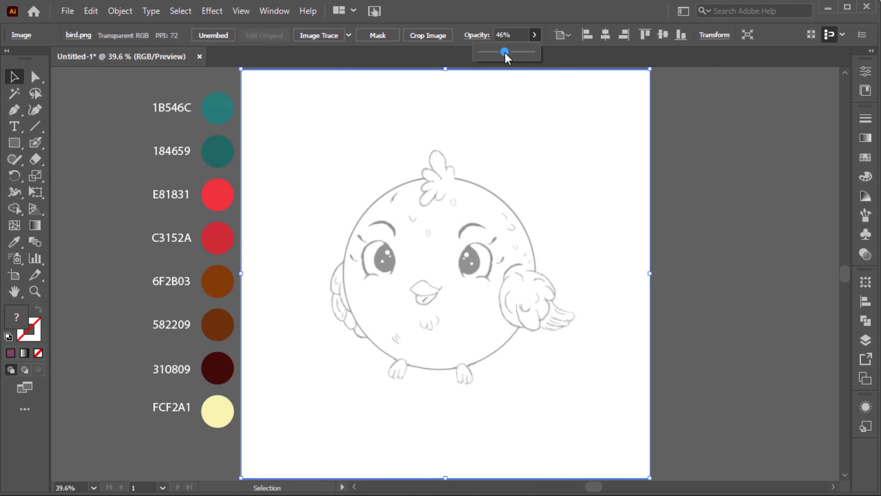
pyautogui.click(673, 225)
# Step: Move the colour swatch group onto its own layer and rename it 'color code'
pyautogui.click(866, 339)
pyautogui.click(230, 285)
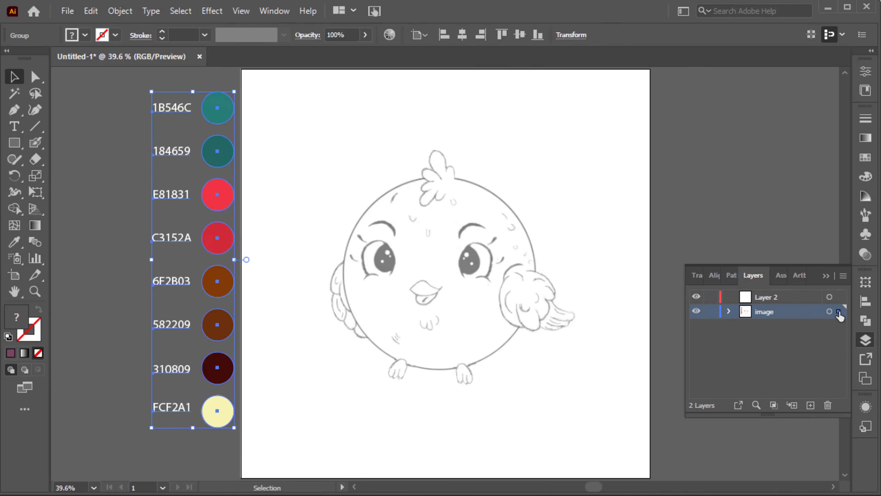
pyautogui.moveTo(839, 311); pyautogui.dragTo(839, 297)
pyautogui.doubleClick(770, 297)
pyautogui.write('color code')
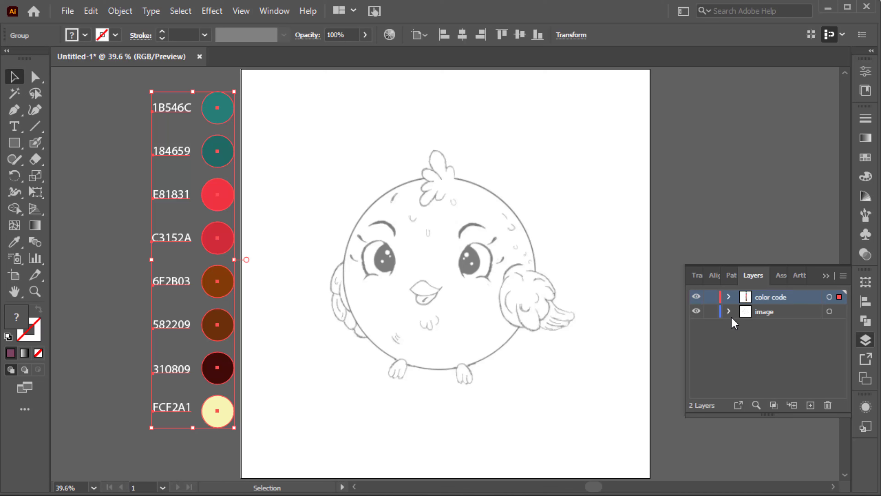
# Step: Lock the 'color code' and 'image' layers, add Layer 3 on top, and swap fill and stroke
pyautogui.click(711, 297)
pyautogui.click(810, 405)
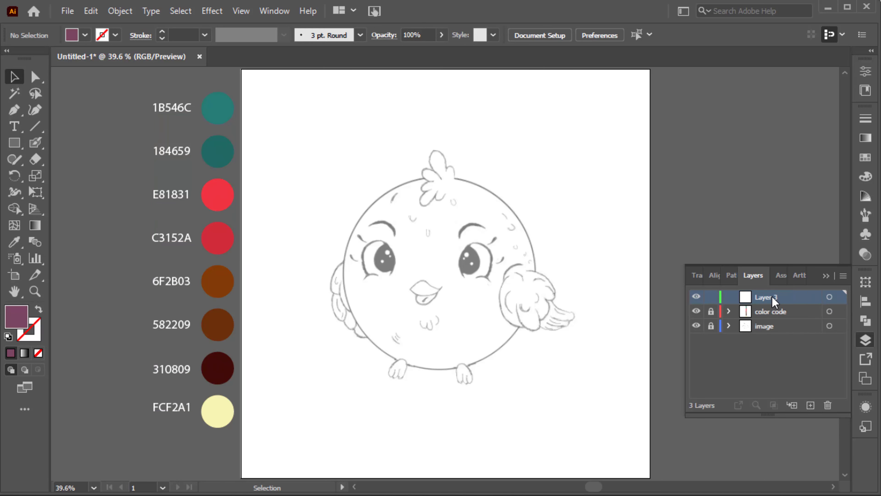
pyautogui.press('Return')
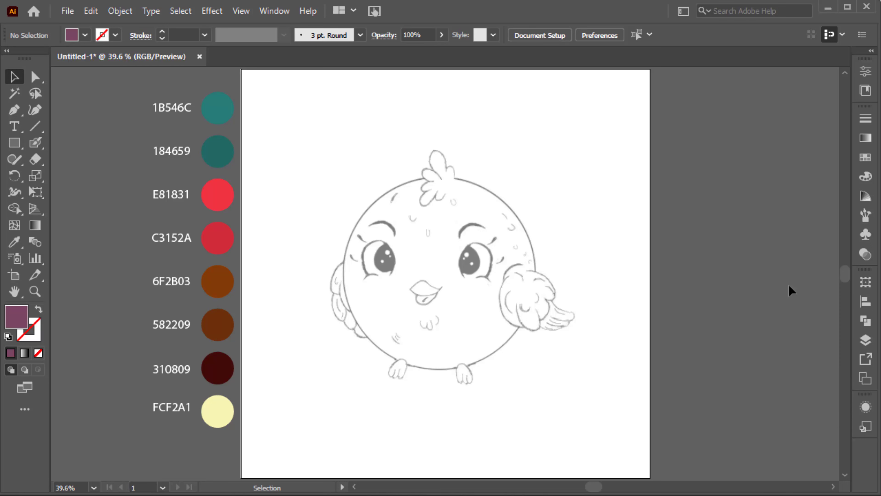
pyautogui.click(39, 308)
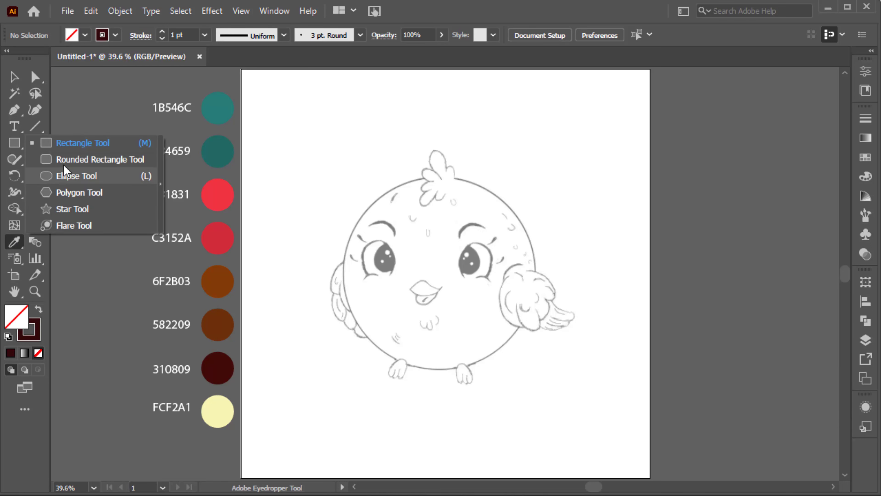
# Step: Draw an ellipse over the bird's body and resize it to a 515 px circle
pyautogui.moveTo(14, 143); pyautogui.dragTo(38, 174)
pyautogui.moveTo(428, 274)
pyautogui.mouseDown()
pyautogui.moveTo(510, 322)
pyautogui.moveTo(491, 348)
pyautogui.mouseUp()
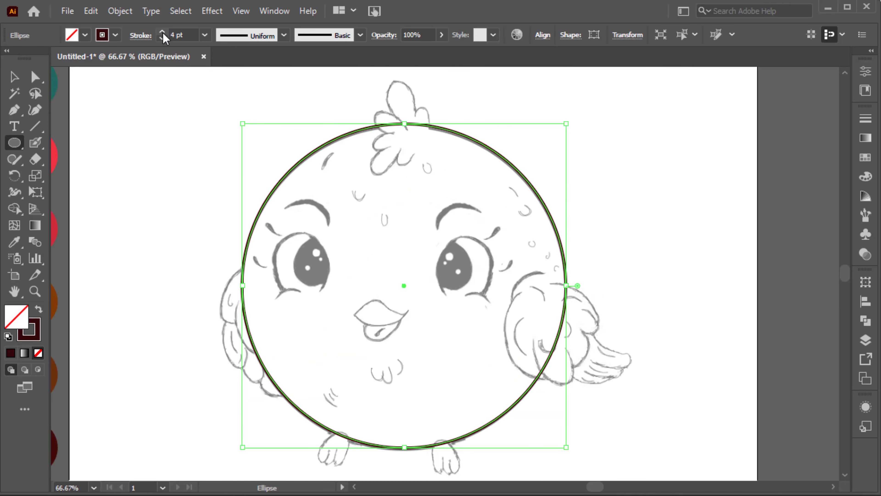
pyautogui.hotkey('ctrl', '1')
pyautogui.moveTo(228, 102); pyautogui.dragTo(232, 108)
pyautogui.hotkey('ctrl', '-')
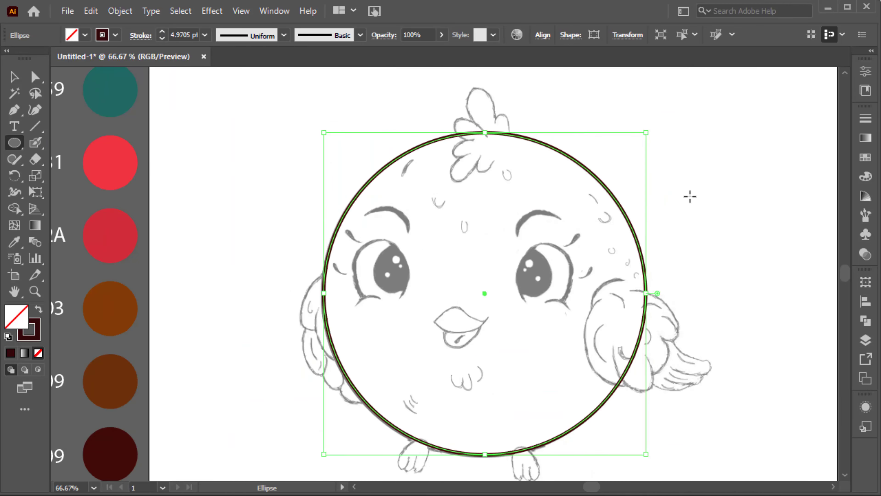
pyautogui.scroll(-3, 688, 195)
# Step: Give the body circle a roughly 5 pt dark brown stroke at 58% opacity
pyautogui.press('v')
pyautogui.click(592, 380)
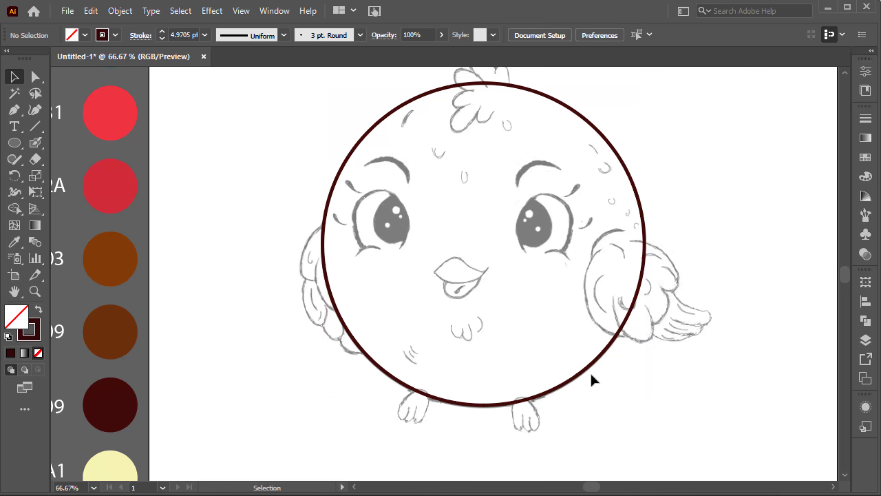
pyautogui.hotkey('ctrl', '0')
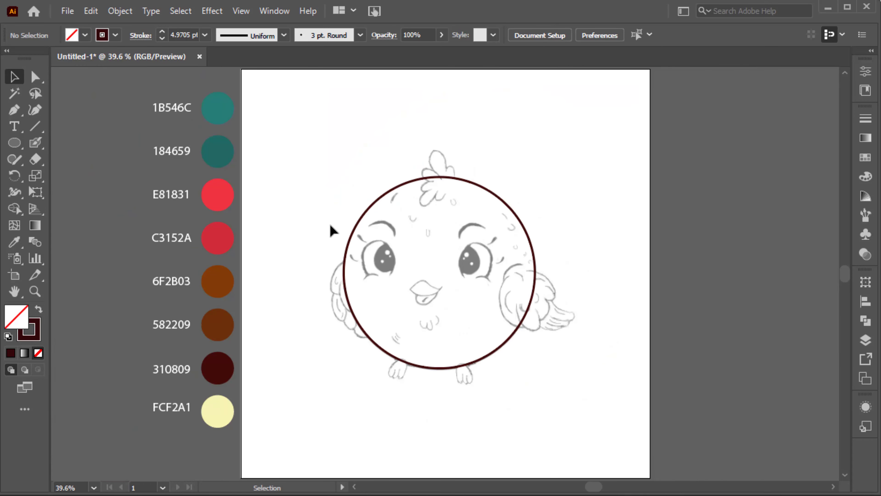
pyautogui.click(358, 220)
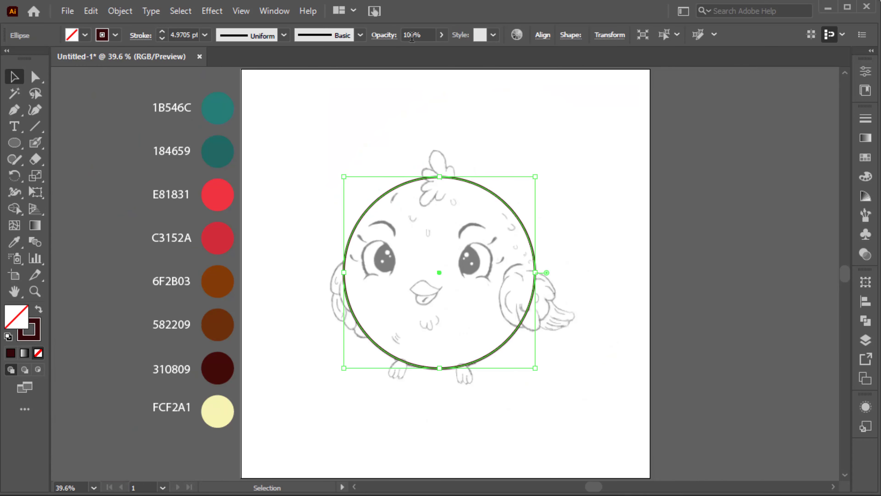
pyautogui.click(346, 299)
pyautogui.hotkey('ctrl', '+')
pyautogui.hotkey('ctrl', '+')
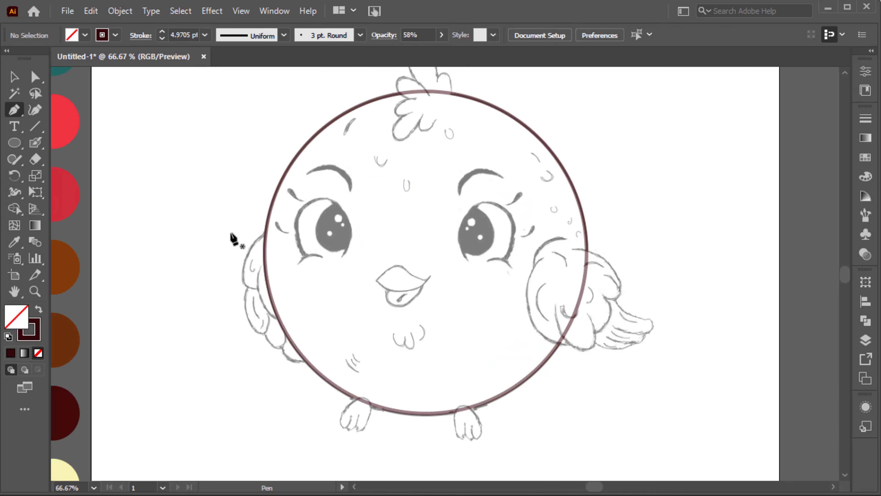
# Step: Trace the first curved left-wing stroke from the body edge along the sketch
pyautogui.keyDown('alt'); pyautogui.scroll(3, 233, 238); pyautogui.keyUp('alt')
pyautogui.click(301, 231)
pyautogui.keyDown('alt'); pyautogui.scroll(1, 261, 326); pyautogui.keyUp('alt')
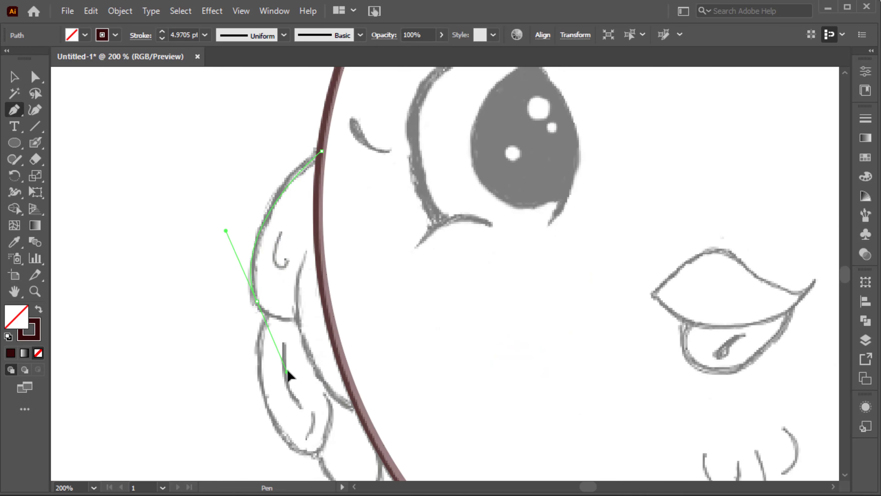
pyautogui.moveTo(286, 369); pyautogui.dragTo(262, 314)
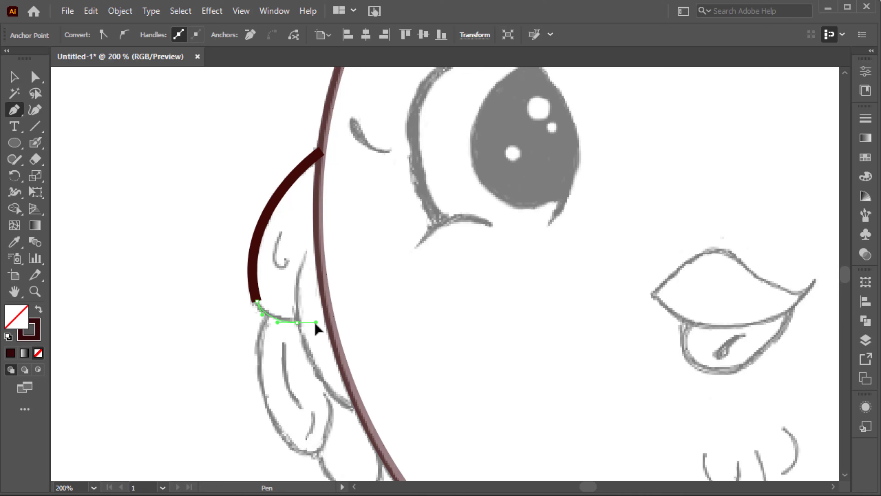
pyautogui.scroll(-1, 317, 328)
pyautogui.scroll(-4, 309, 240)
pyautogui.moveTo(451, 343); pyautogui.dragTo(451, 342)
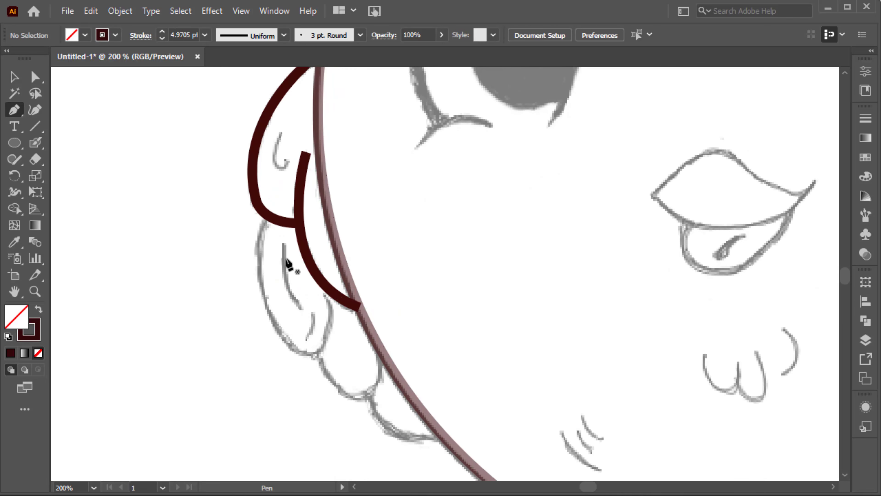
pyautogui.keyDown('ctrl'); pyautogui.click(289, 262); pyautogui.keyUp('ctrl')
# Step: Trace the remaining scalloped left-wing feather curves, ending at the body edge
pyautogui.click(265, 215)
pyautogui.scroll(-3, 315, 295)
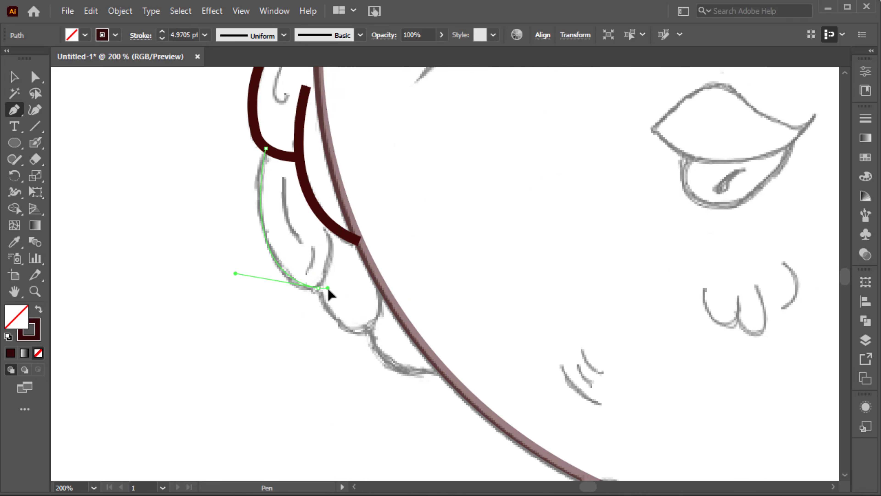
pyautogui.moveTo(328, 288); pyautogui.dragTo(327, 288)
pyautogui.scroll(-2, 319, 239)
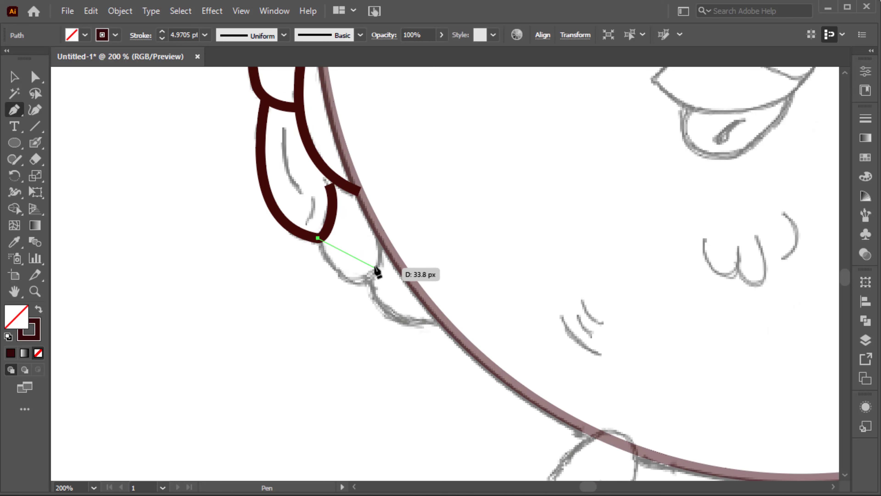
pyautogui.moveTo(406, 238); pyautogui.dragTo(379, 246)
pyautogui.scroll(-3, 378, 243)
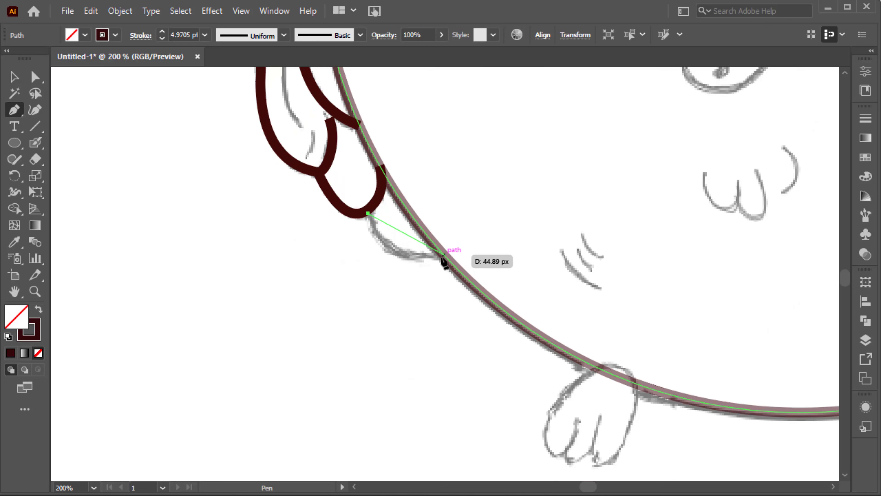
pyautogui.moveTo(508, 246); pyautogui.dragTo(507, 246)
pyautogui.hotkey('ctrl', '-')
pyautogui.hotkey('ctrl', '-')
pyautogui.hotkey('ctrl', '-')
# Step: Ink the right wing's upper stroke, outer edge and top edge with curved strokes
pyautogui.hotkey('ctrl', '+')
pyautogui.hotkey('ctrl', '+')
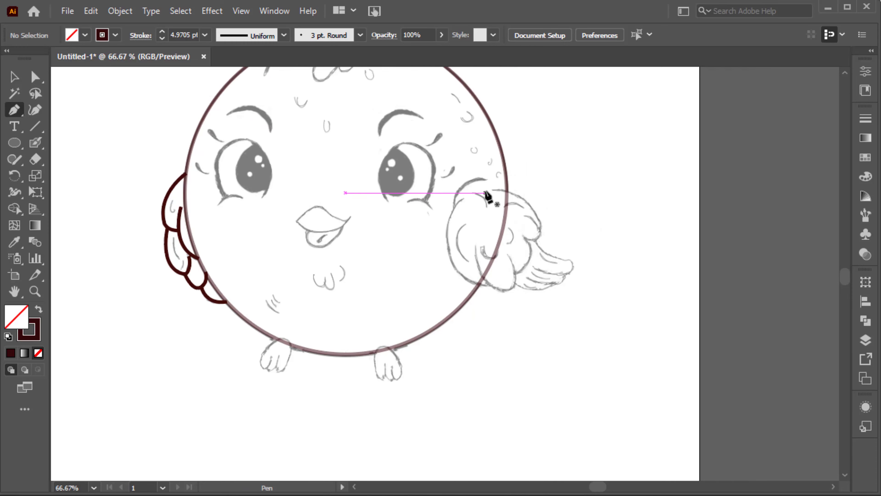
pyautogui.click(485, 221)
pyautogui.moveTo(399, 349); pyautogui.dragTo(399, 349)
pyautogui.hotkey('ctrl', '-')
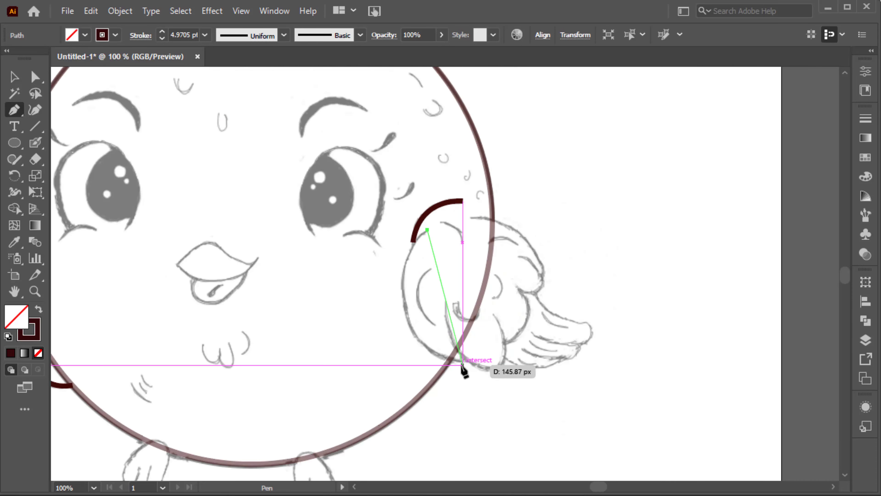
pyautogui.moveTo(584, 405); pyautogui.dragTo(584, 405)
pyautogui.click(471, 217)
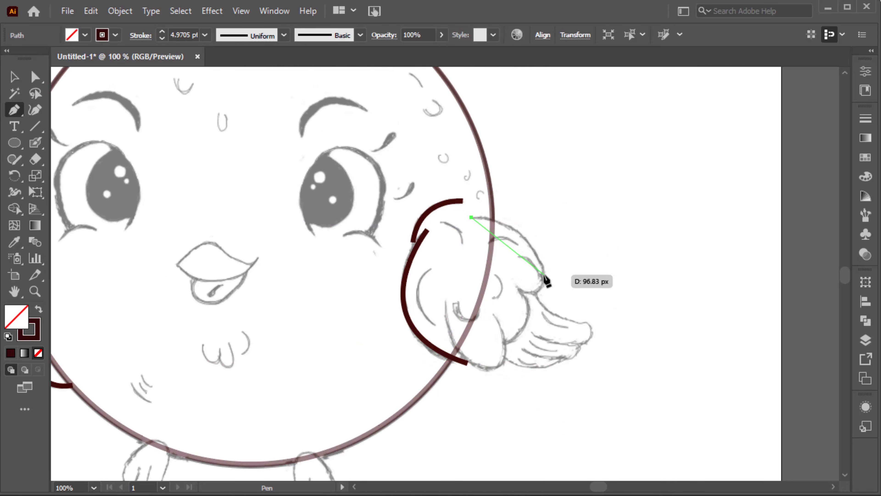
pyautogui.moveTo(541, 319); pyautogui.dragTo(542, 318)
pyautogui.hotkey('ctrl', '+')
# Step: Draw a curved stroke along the right wing's lower edge
pyautogui.click(474, 244)
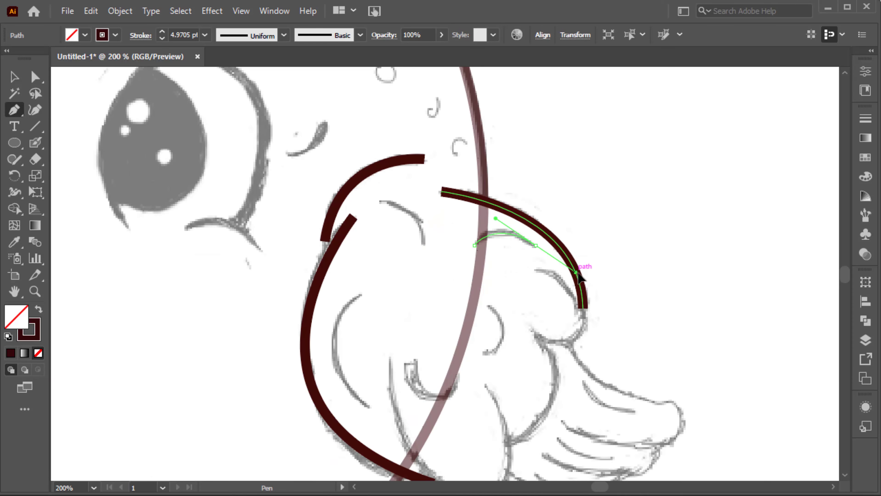
pyautogui.scroll(-3, 541, 226)
pyautogui.moveTo(578, 274)
pyautogui.mouseDown()
pyautogui.moveTo(552, 286)
pyautogui.moveTo(535, 252)
pyautogui.moveTo(462, 305)
pyautogui.mouseUp()
pyautogui.scroll(-3, 530, 246)
pyautogui.hotkey('ctrl', '-')
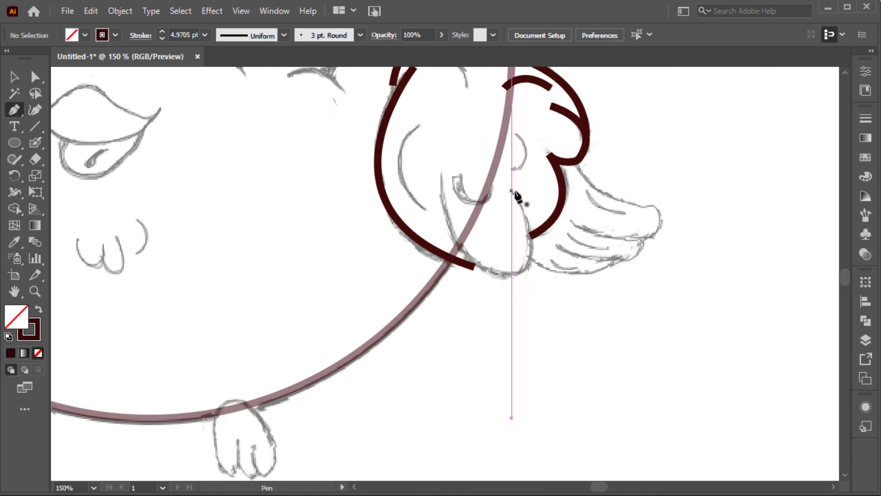
pyautogui.moveTo(452, 190); pyautogui.dragTo(459, 199)
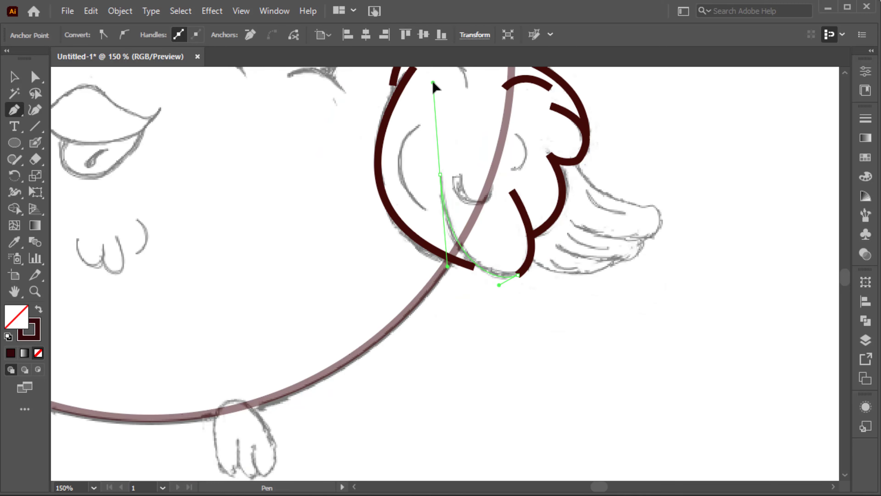
pyautogui.moveTo(433, 83); pyautogui.dragTo(433, 84)
pyautogui.press('Escape')
# Step: Add a U-shaped inner wing stroke, a curved inner stroke and a small inner arc
pyautogui.scroll(1, 426, 154)
pyautogui.moveTo(427, 243); pyautogui.dragTo(434, 256)
pyautogui.press('Escape')
pyautogui.click(458, 209)
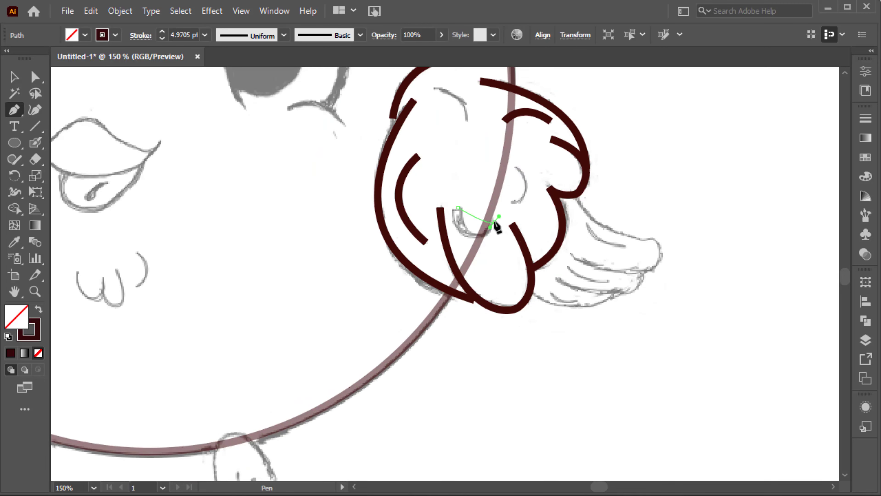
pyautogui.moveTo(494, 222); pyautogui.dragTo(500, 211)
pyautogui.press('Escape')
pyautogui.moveTo(515, 165); pyautogui.dragTo(518, 203)
pyautogui.press('Escape')
# Step: Add a short curved stroke near the right wing's top
pyautogui.scroll(1, 494, 213)
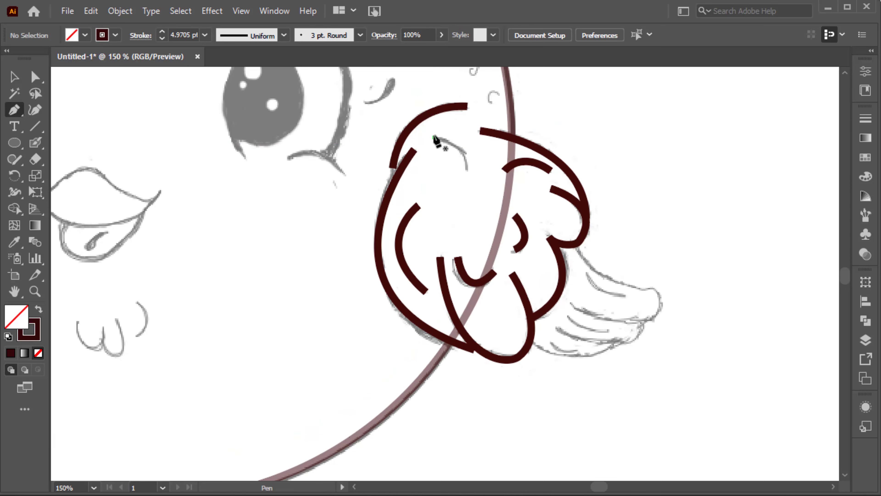
pyautogui.click(468, 177)
pyautogui.scroll(2, 478, 217)
pyautogui.moveTo(445, 204); pyautogui.dragTo(478, 216)
pyautogui.press('Escape')
pyautogui.hotkey('ctrl', '-')
pyautogui.hotkey('ctrl', '-')
# Step: Outline the wingtip's outer edge and add an inner feather line
pyautogui.scroll(3, 479, 225)
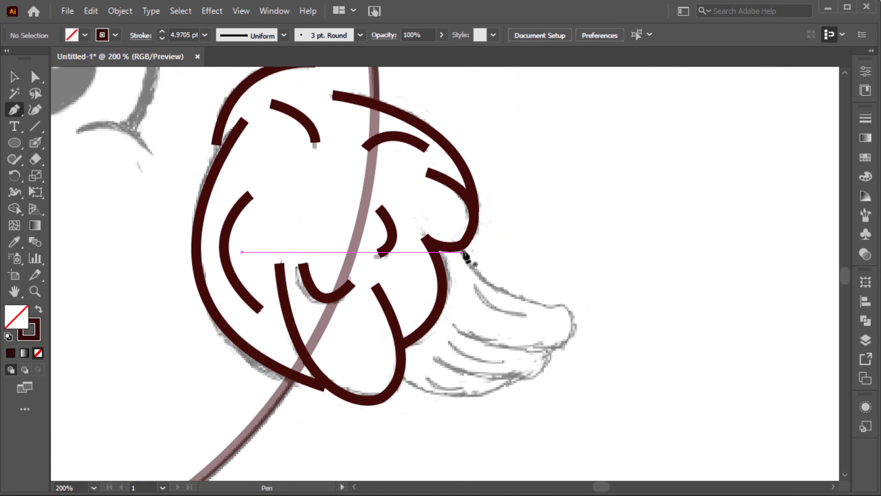
pyautogui.click(458, 246)
pyautogui.scroll(1, 564, 311)
pyautogui.moveTo(554, 284); pyautogui.dragTo(528, 317)
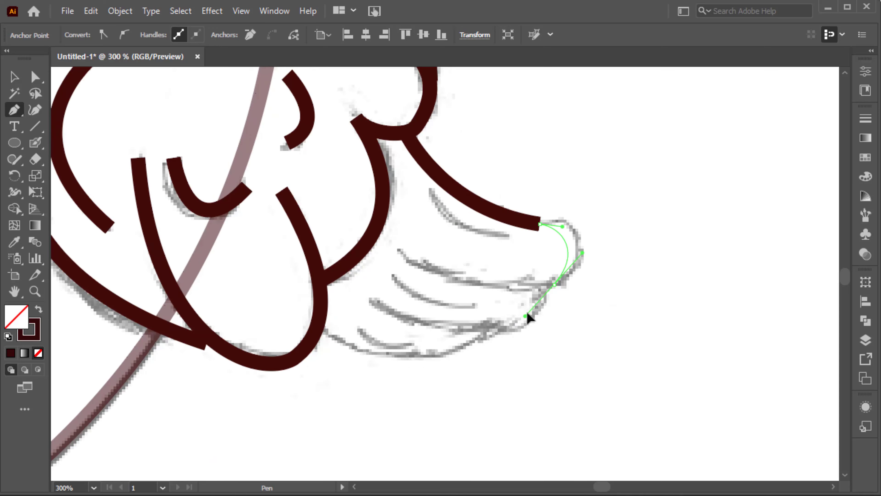
pyautogui.click(397, 248)
pyautogui.press('Escape')
# Step: Draw the next wingtip feather line along the sketch
pyautogui.click(430, 189)
pyautogui.moveTo(505, 236); pyautogui.dragTo(451, 236)
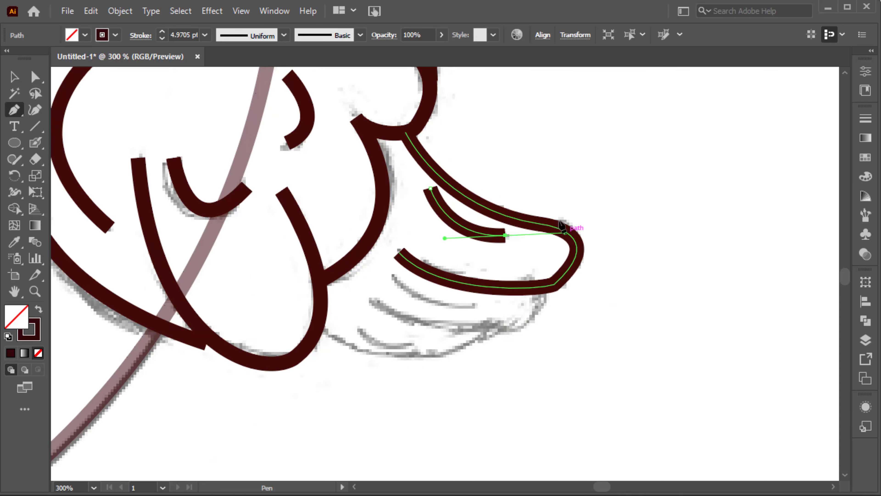
pyautogui.scroll(-3, 521, 277)
pyautogui.moveTo(541, 205); pyautogui.dragTo(518, 263)
pyautogui.moveTo(252, 156); pyautogui.dragTo(251, 155)
pyautogui.press('Escape')
# Step: Ink the wingtip's lower edge and a small stroke beside it
pyautogui.click(391, 190)
pyautogui.moveTo(467, 224)
pyautogui.mouseDown()
pyautogui.moveTo(485, 227)
pyautogui.moveTo(587, 197)
pyautogui.mouseUp()
pyautogui.press('Escape')
pyautogui.click(318, 245)
pyautogui.click(387, 252)
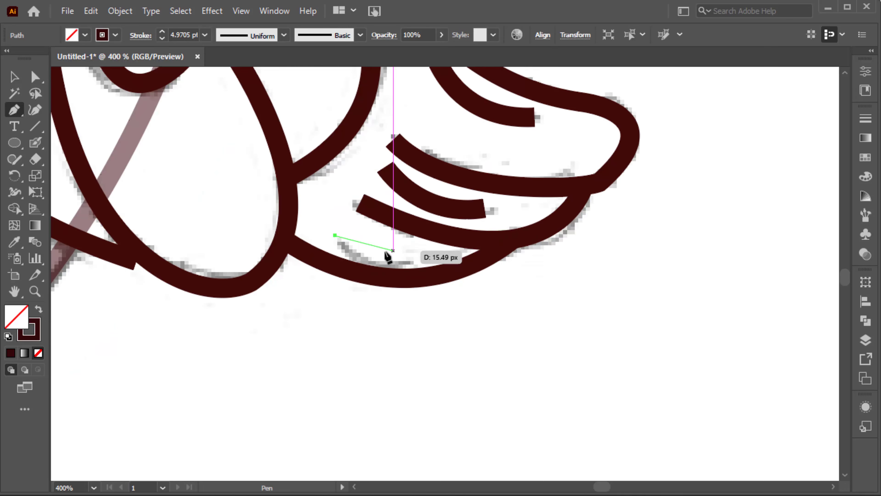
pyautogui.press('Escape')
pyautogui.scroll(-4, 527, 309)
pyautogui.hscroll(-2, 509, 302)
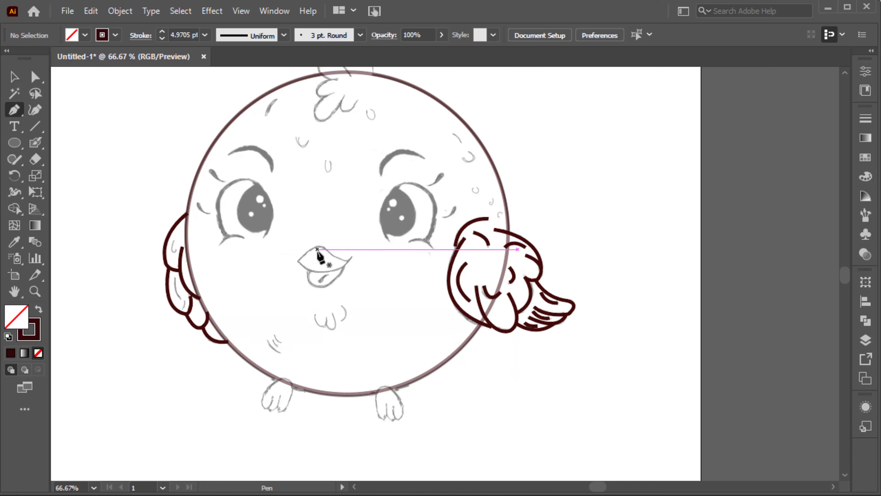
# Step: Draw the closed, pointed upper beak outline over the sketch
pyautogui.scroll(1, 382, 278)
pyautogui.scroll(3, 322, 272)
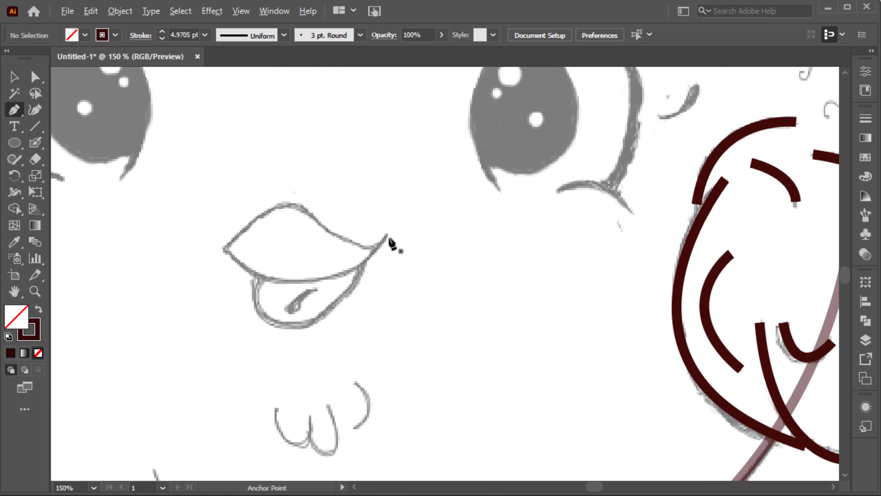
pyautogui.hscroll(-2, 391, 242)
pyautogui.click(420, 235)
pyautogui.moveTo(258, 249); pyautogui.dragTo(195, 196)
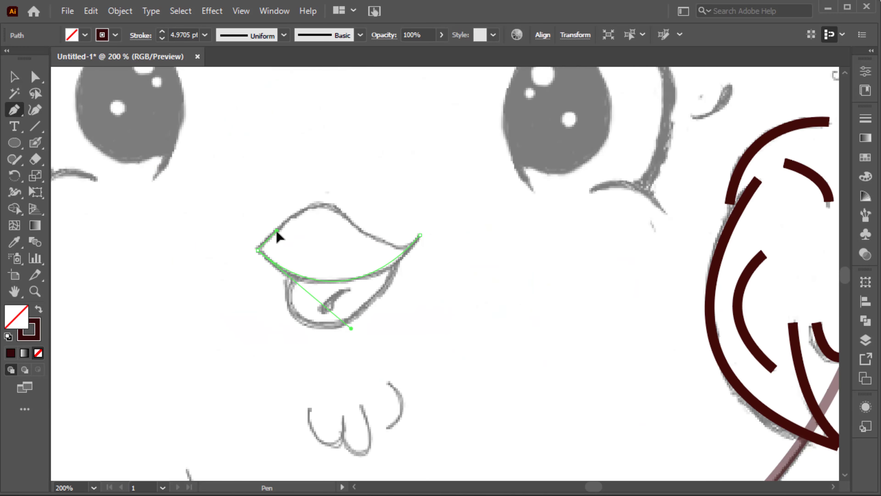
pyautogui.moveTo(326, 204); pyautogui.dragTo(353, 210)
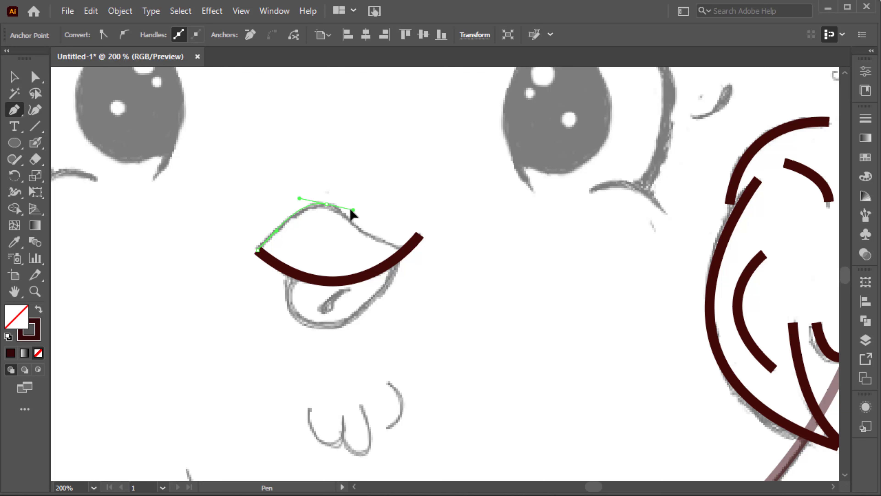
pyautogui.keyDown('ctrl'); pyautogui.click(441, 196); pyautogui.keyUp('ctrl')
# Step: Trace the lower beak curve and add the small tongue mark
pyautogui.press('v')
pyautogui.click(415, 240)
pyautogui.scroll(-3, 421, 237)
pyautogui.click(396, 208)
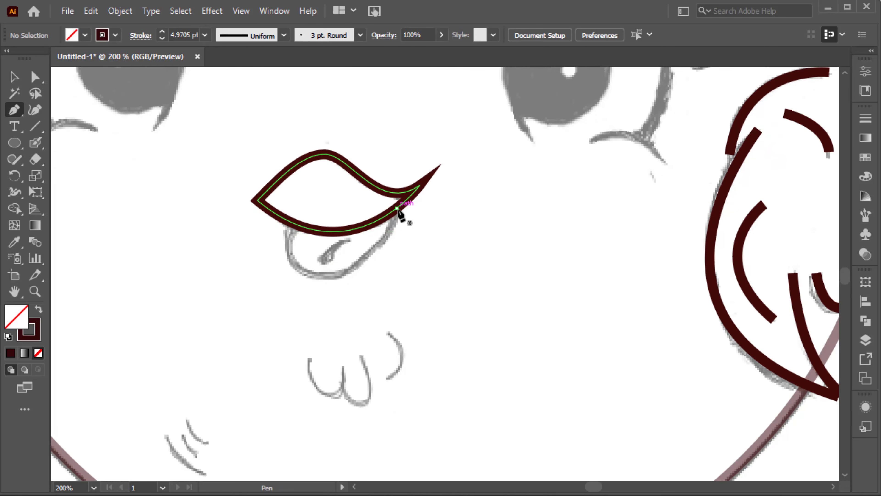
pyautogui.moveTo(310, 274); pyautogui.dragTo(292, 269)
pyautogui.click(287, 230)
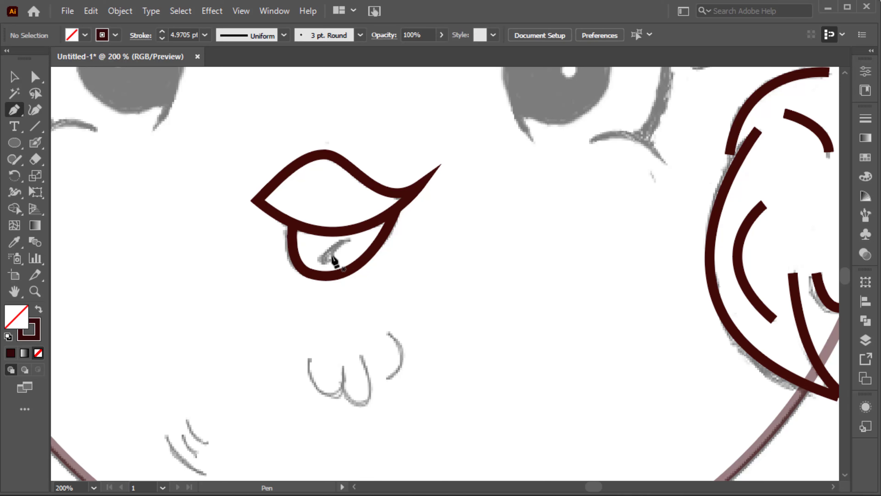
pyautogui.scroll(-1, 386, 231)
pyautogui.scroll(-3, 386, 231)
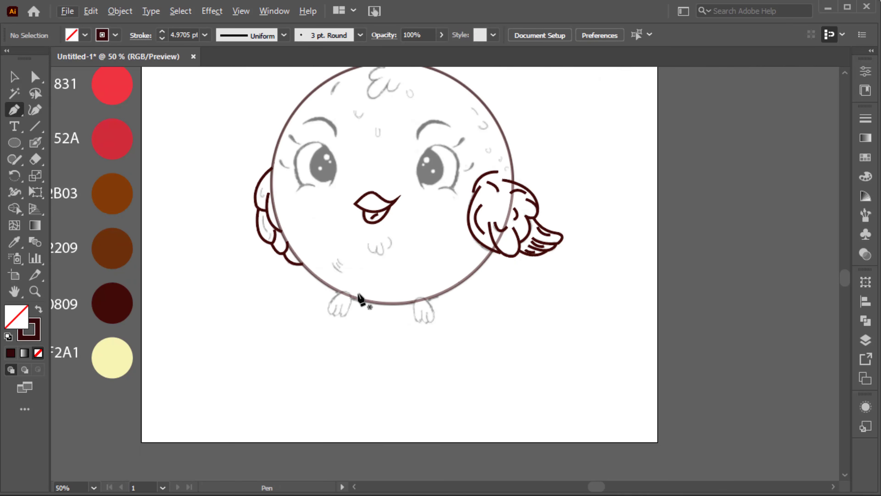
# Step: Outline the left foot's toes and top with a dark curved Pen path
pyautogui.scroll(3, 334, 335)
pyautogui.scroll(2, 343, 316)
pyautogui.click(344, 297)
pyautogui.moveTo(315, 352); pyautogui.dragTo(292, 362)
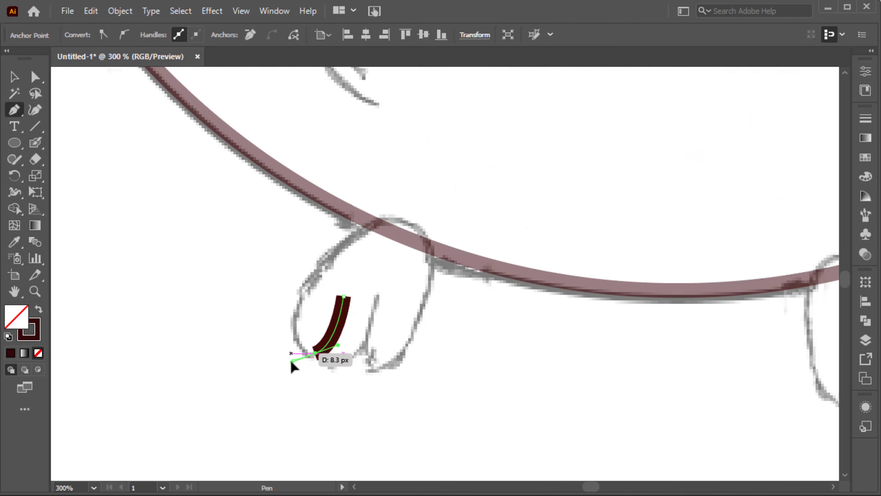
pyautogui.moveTo(383, 216); pyautogui.dragTo(419, 209)
pyautogui.moveTo(430, 274); pyautogui.dragTo(421, 301)
pyautogui.moveTo(367, 350); pyautogui.dragTo(351, 332)
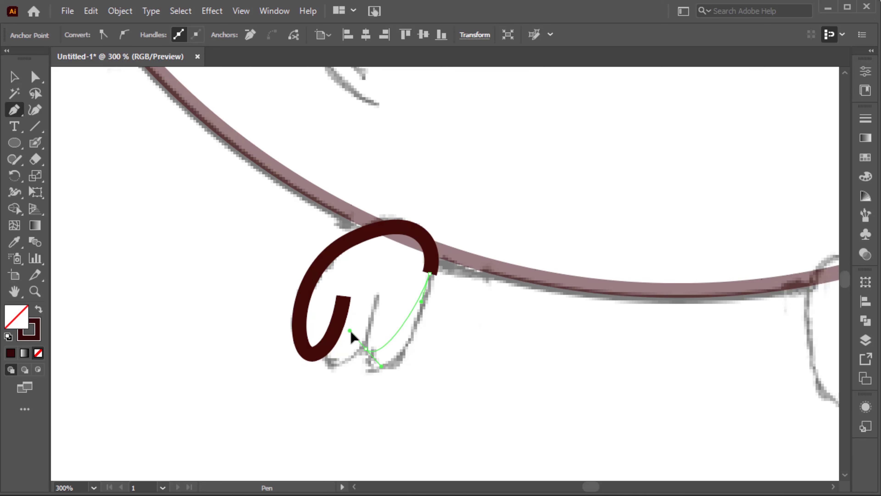
pyautogui.moveTo(323, 297); pyautogui.dragTo(373, 335)
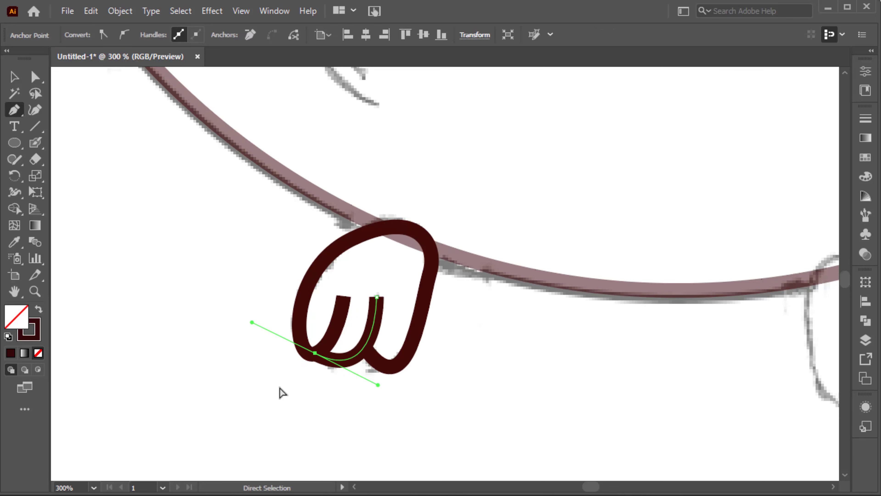
pyautogui.scroll(-4, 357, 359)
pyautogui.scroll(-1, 359, 358)
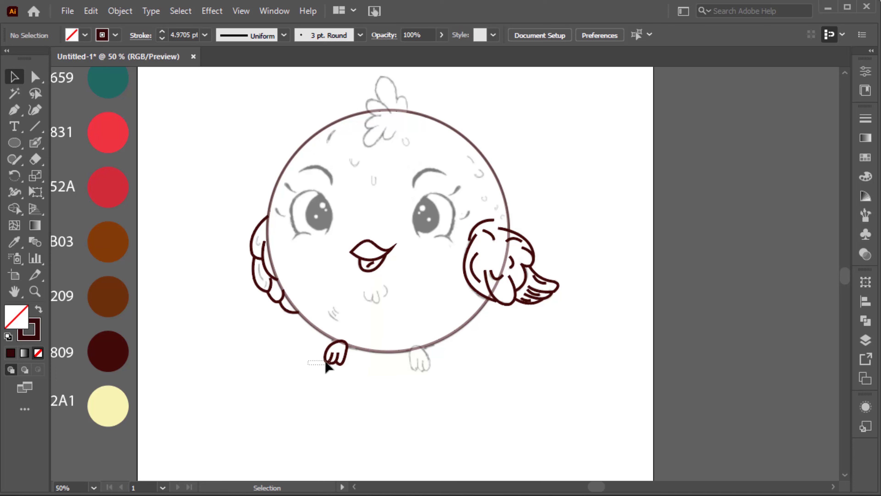
# Step: Lengthen anchor handles with Direct Selection so the left foot's toes curve smoothly
pyautogui.moveTo(328, 366); pyautogui.dragTo(331, 347)
pyautogui.press('a')
pyautogui.scroll(5, 333, 341)
pyautogui.click(314, 335)
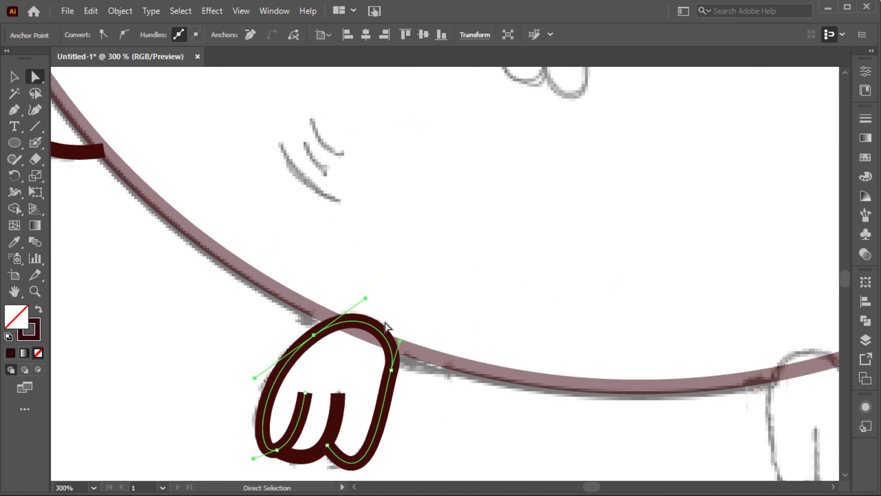
pyautogui.click(393, 309)
pyautogui.scroll(-5, 392, 320)
pyautogui.click(399, 273)
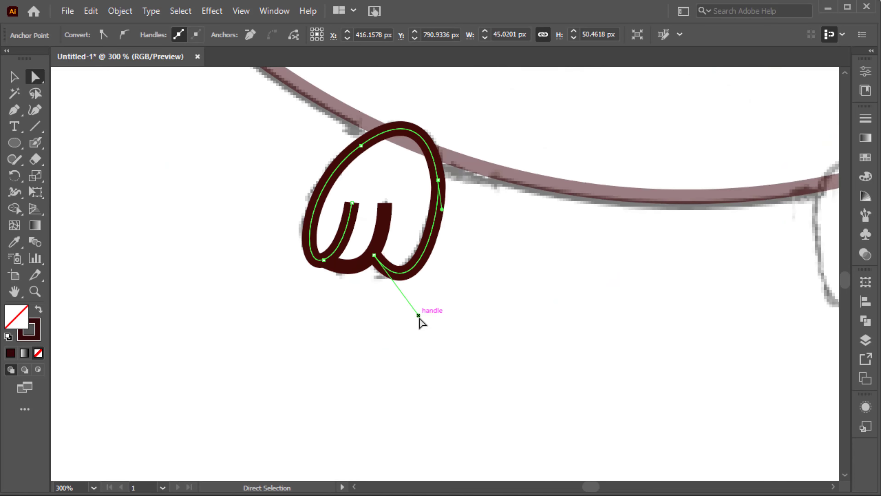
pyautogui.scroll(3, 325, 280)
pyautogui.moveTo(498, 340); pyautogui.dragTo(467, 351)
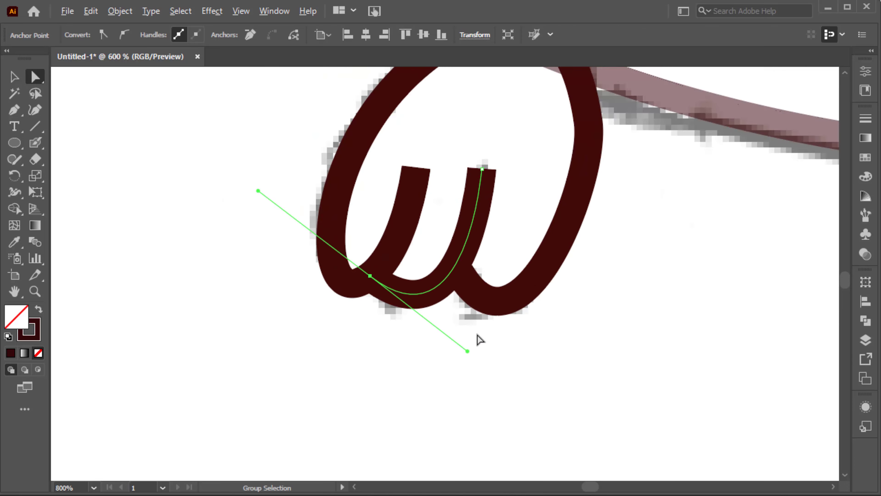
pyautogui.click(480, 339)
pyautogui.scroll(-10, 503, 330)
pyautogui.scroll(-2, 503, 330)
# Step: Begin inking the head tuft with Pen curves for its lower curled feathers
pyautogui.press('p')
pyautogui.scroll(3, 478, 200)
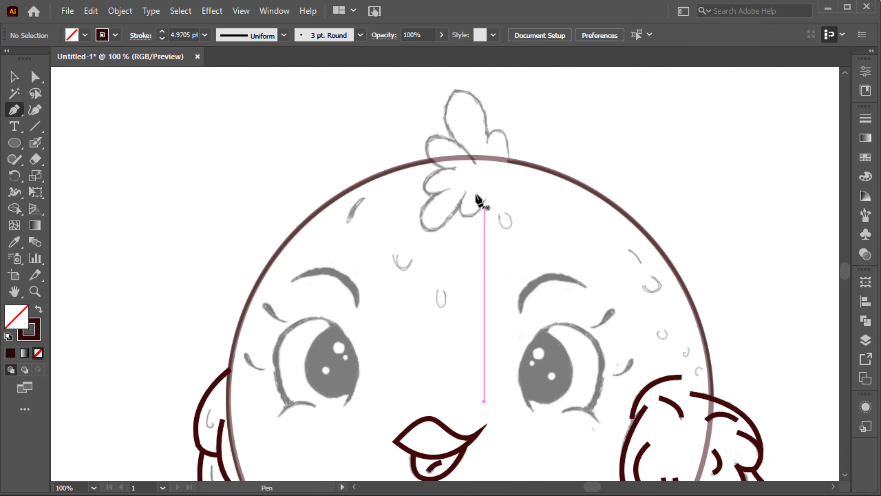
pyautogui.scroll(2, 478, 200)
pyautogui.moveTo(482, 190); pyautogui.dragTo(427, 208)
pyautogui.moveTo(416, 136); pyautogui.dragTo(416, 139)
pyautogui.click(441, 173)
pyautogui.moveTo(354, 241); pyautogui.dragTo(407, 277)
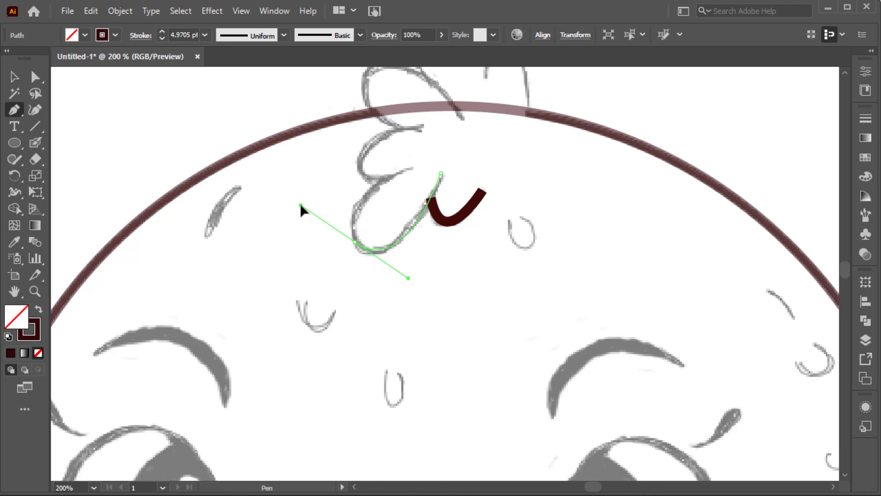
# Step: Complete the tuft with the tall upper feather loop, ending at the head's edge
pyautogui.scroll(3, 381, 226)
pyautogui.moveTo(364, 236); pyautogui.dragTo(423, 197)
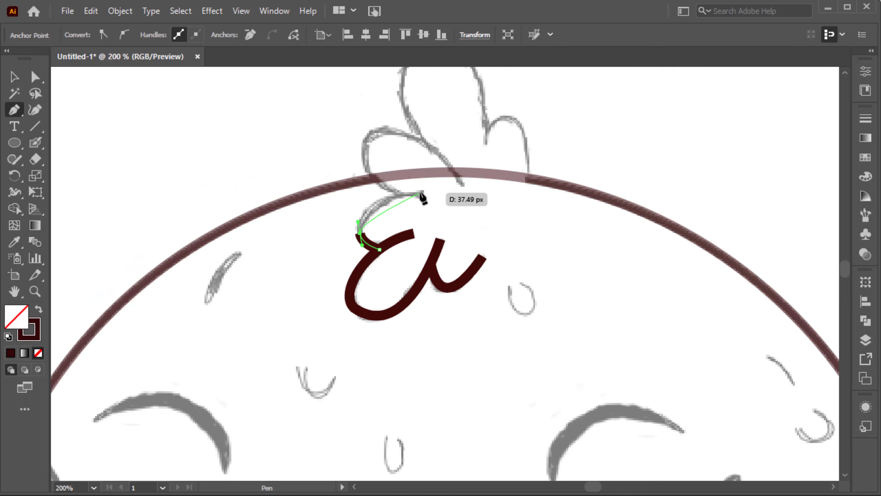
pyautogui.scroll(3, 434, 215)
pyautogui.moveTo(388, 258)
pyautogui.mouseDown()
pyautogui.moveTo(369, 226)
pyautogui.moveTo(373, 180)
pyautogui.moveTo(447, 153)
pyautogui.mouseUp()
pyautogui.scroll(3, 517, 281)
pyautogui.moveTo(487, 260); pyautogui.dragTo(495, 275)
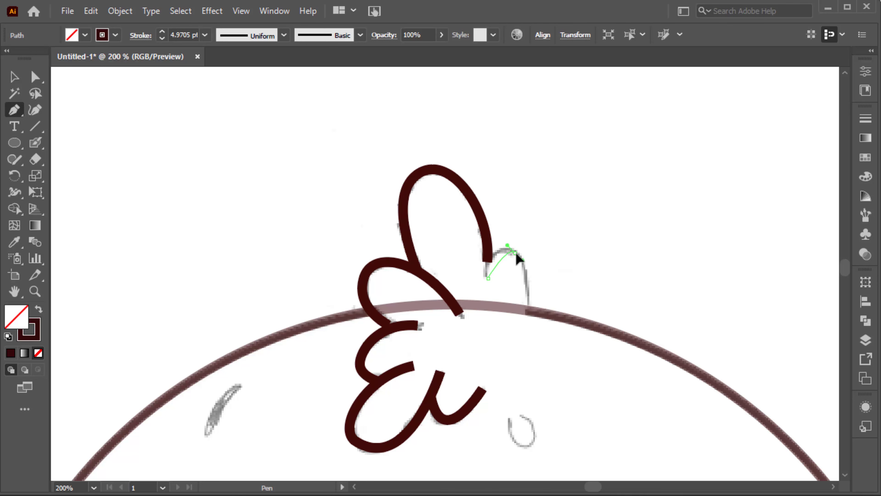
pyautogui.moveTo(527, 306); pyautogui.dragTo(536, 327)
pyautogui.press('Escape')
pyautogui.scroll(-5, 527, 282)
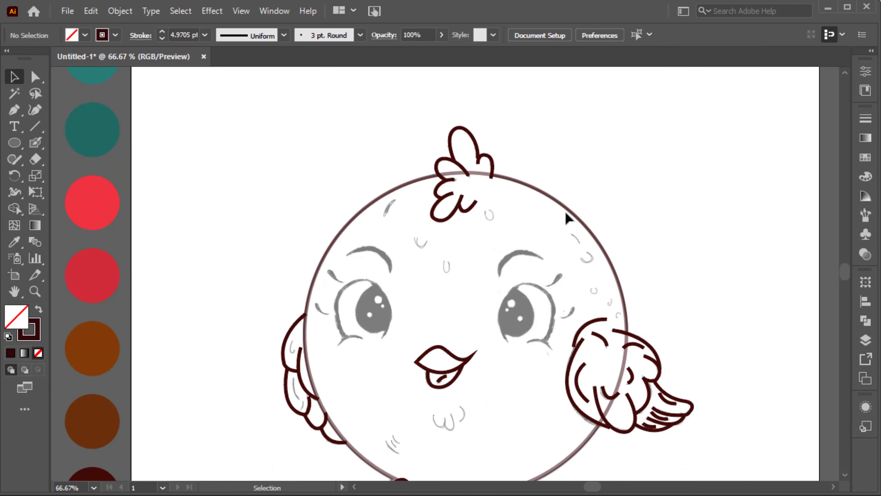
# Step: Draw the lower-lid arc and the left side of the left eye outline
pyautogui.scroll(-3, 485, 278)
pyautogui.hscroll(2, 411, 352)
pyautogui.scroll(2, 284, 238)
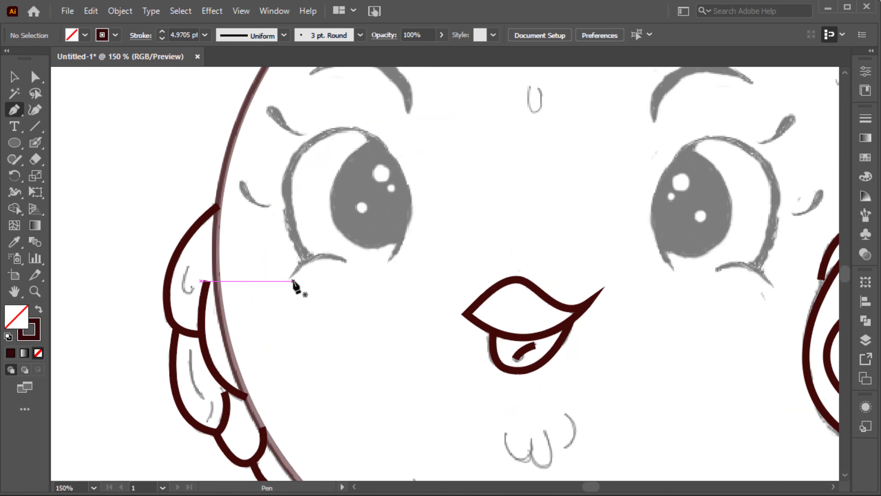
pyautogui.click(289, 328)
pyautogui.moveTo(305, 310); pyautogui.dragTo(346, 310)
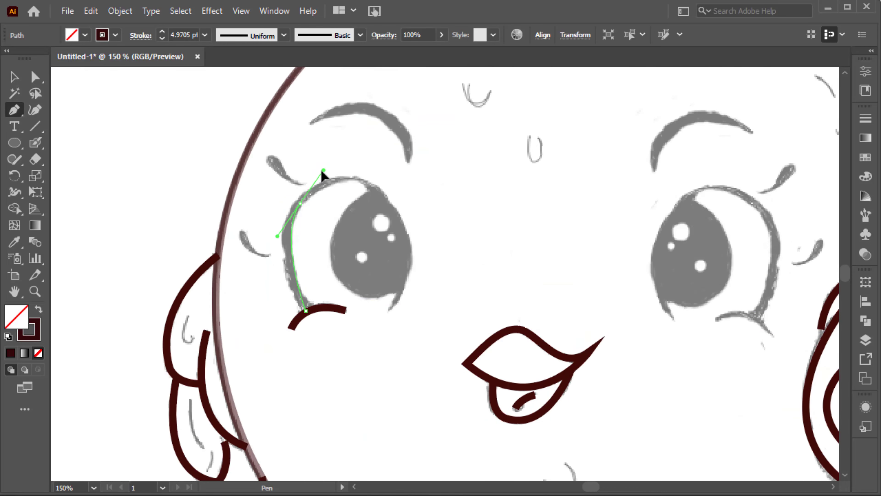
pyautogui.moveTo(321, 172); pyautogui.dragTo(331, 166)
pyautogui.keyDown('ctrl'); pyautogui.click(386, 198); pyautogui.keyUp('ctrl')
# Step: Complete the arched eye outline over the top and down its right side
pyautogui.scroll(-2, 389, 151)
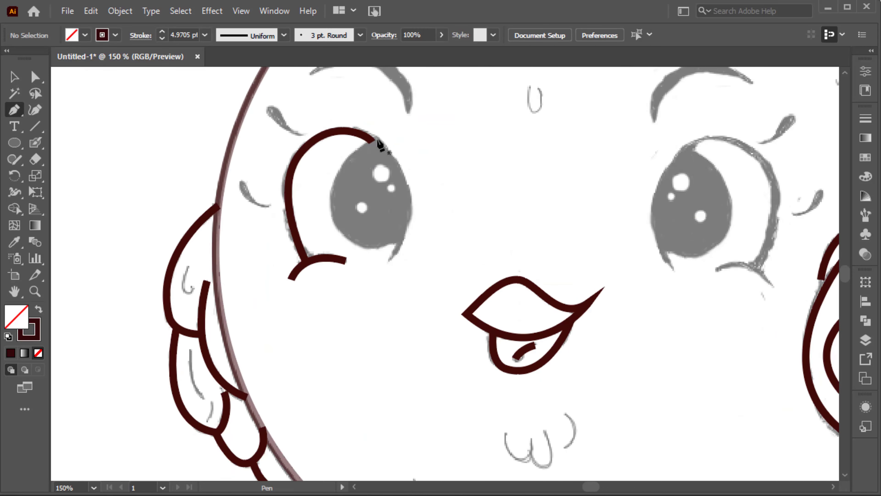
pyautogui.keyDown('ctrl'); pyautogui.click(378, 155); pyautogui.keyUp('ctrl')
pyautogui.click(371, 141)
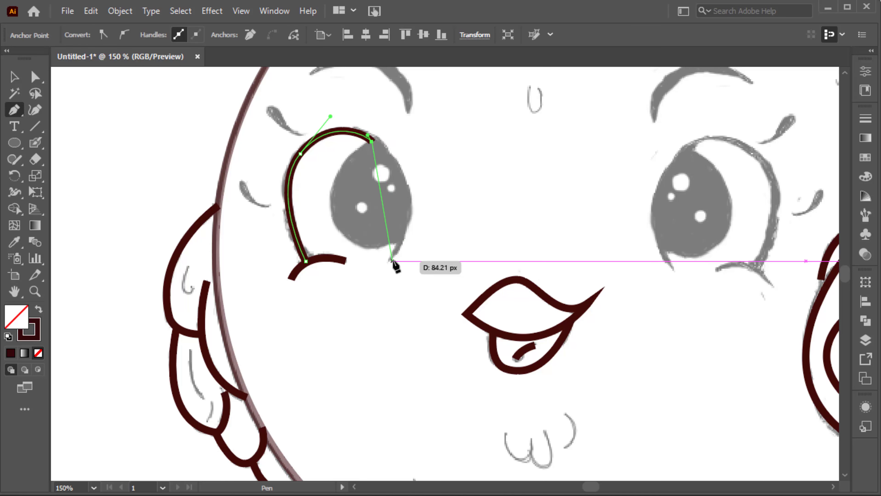
pyautogui.moveTo(391, 261); pyautogui.dragTo(344, 350)
# Step: Outline the iris oval inside the left eye
pyautogui.keyDown('ctrl'); pyautogui.click(374, 147); pyautogui.keyUp('ctrl')
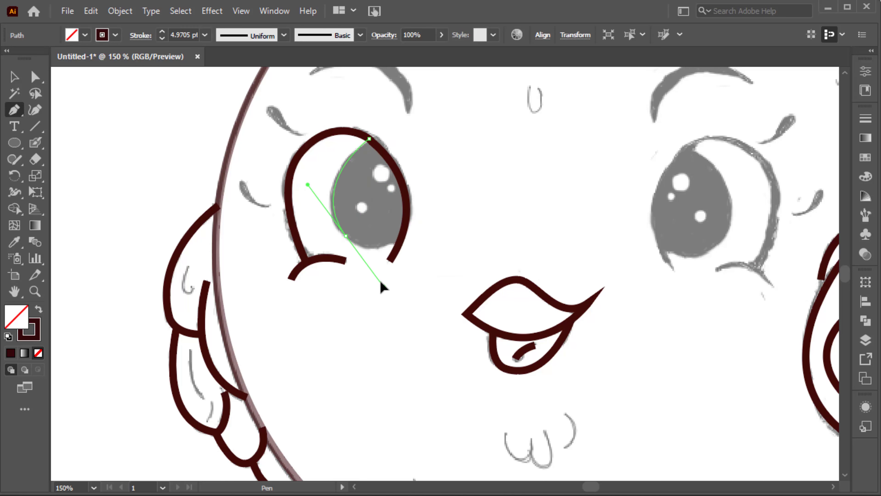
pyautogui.click(399, 243)
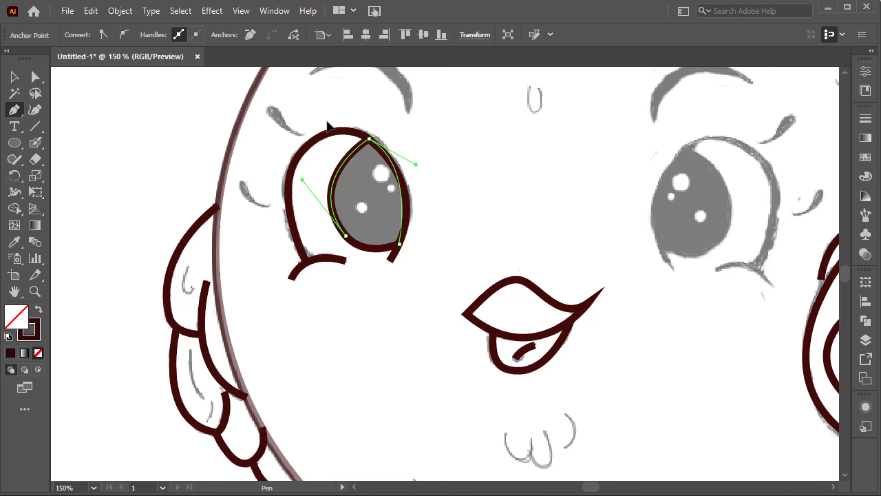
pyautogui.keyDown('ctrl'); pyautogui.click(328, 124); pyautogui.keyUp('ctrl')
pyautogui.click(24, 78)
pyautogui.hotkey('ctrl', '=')
pyautogui.hotkey('ctrl', '=')
# Step: Draw three circles over the left eye's highlights
pyautogui.press('l')
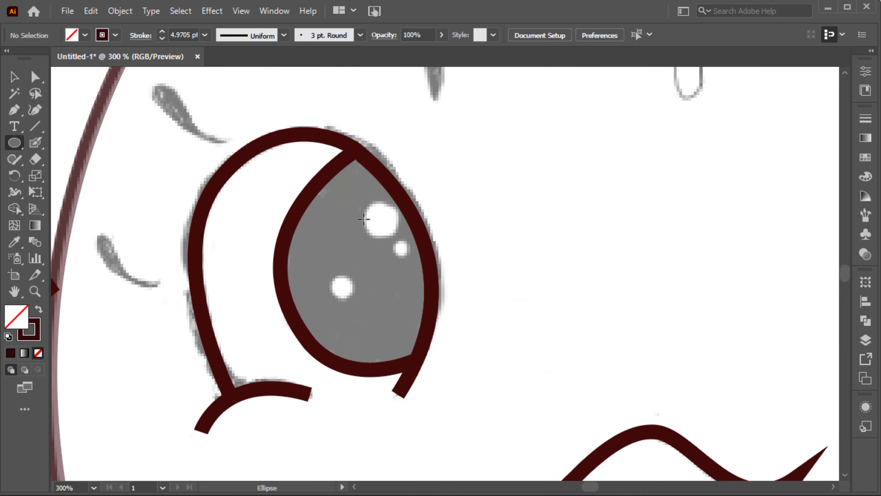
pyautogui.moveTo(359, 204); pyautogui.dragTo(403, 248)
pyautogui.moveTo(329, 276); pyautogui.dragTo(351, 299)
pyautogui.moveTo(402, 258); pyautogui.dragTo(418, 274)
# Step: Thin the highlight circles' stroke and shrink the small right highlight to 6 px
pyautogui.press('v')
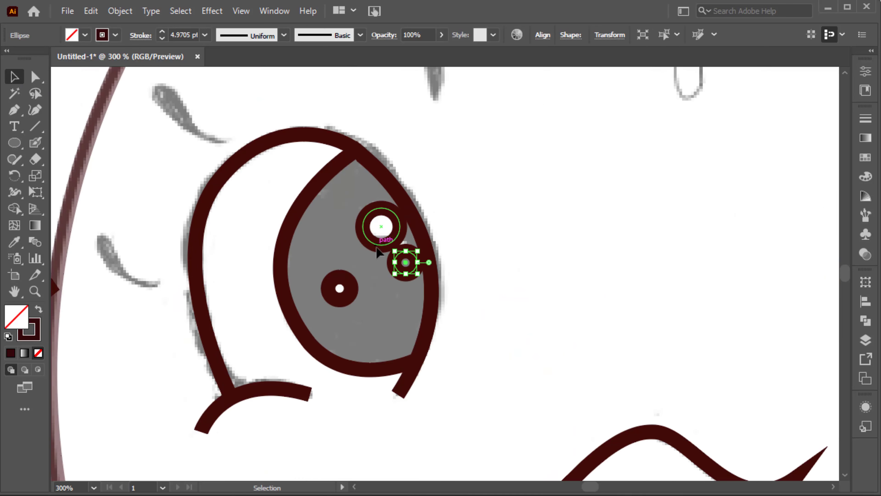
pyautogui.click(162, 38)
pyautogui.scroll(3, 399, 260)
pyautogui.click(351, 188)
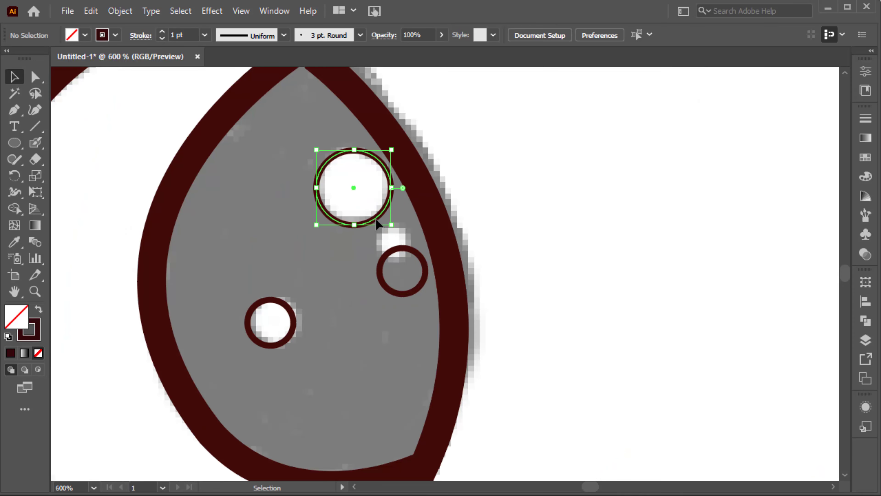
pyautogui.click(400, 237)
pyautogui.moveTo(419, 276); pyautogui.dragTo(415, 268)
pyautogui.click(533, 218)
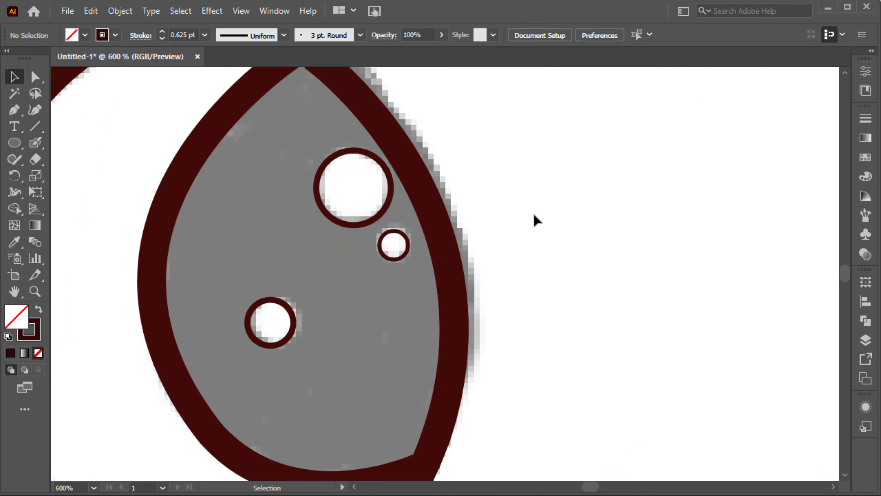
# Step: Ink the left eyebrow as a curved path with a 4 pt stroke
pyautogui.hotkey('ctrl', '0')
pyautogui.scroll(5, 416, 243)
pyautogui.press('p')
pyautogui.click(248, 207)
pyautogui.moveTo(345, 247); pyautogui.dragTo(356, 324)
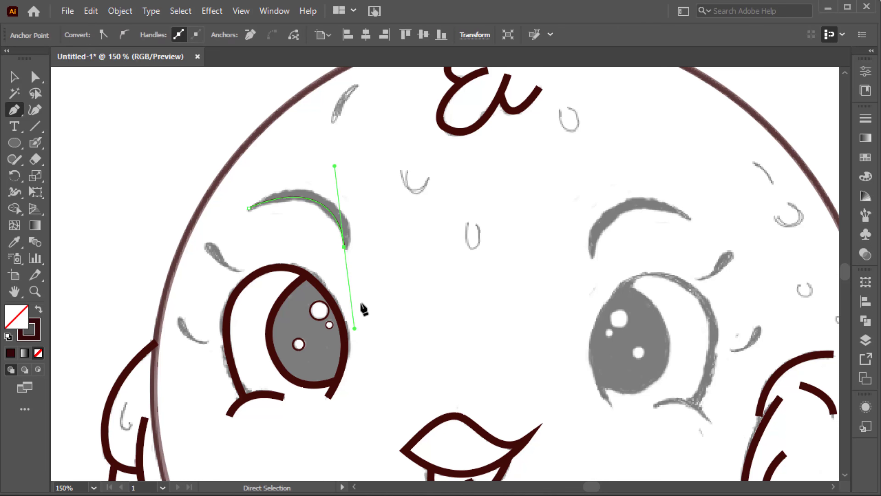
pyautogui.press('v')
pyautogui.click(162, 32)
pyautogui.hotkey('ctrl', 'shift', 'a')
# Step: Set the large body circle to full opacity
pyautogui.hotkey('ctrl', '-')
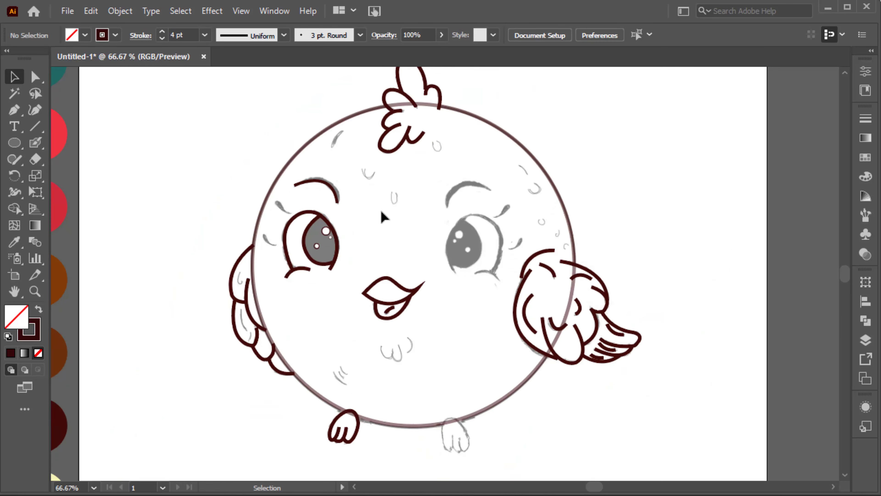
pyautogui.hotkey('ctrl', '-')
pyautogui.hotkey('ctrl', '-')
pyautogui.click(429, 142)
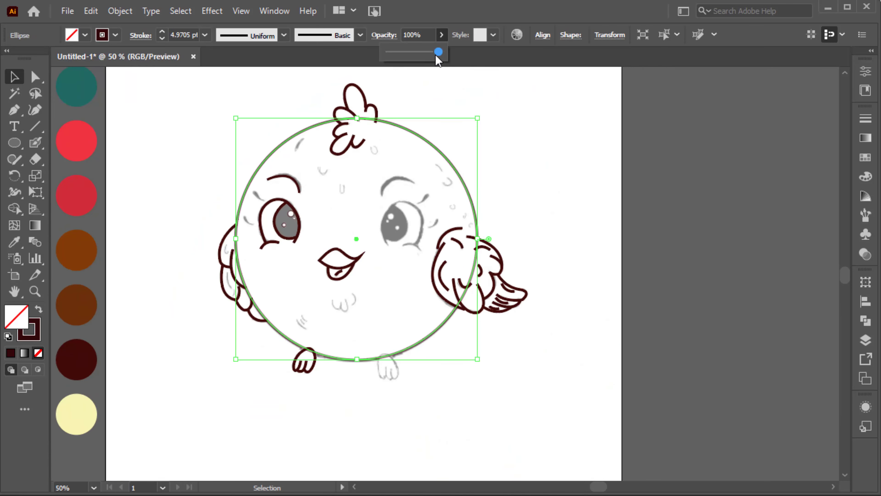
pyautogui.click(549, 124)
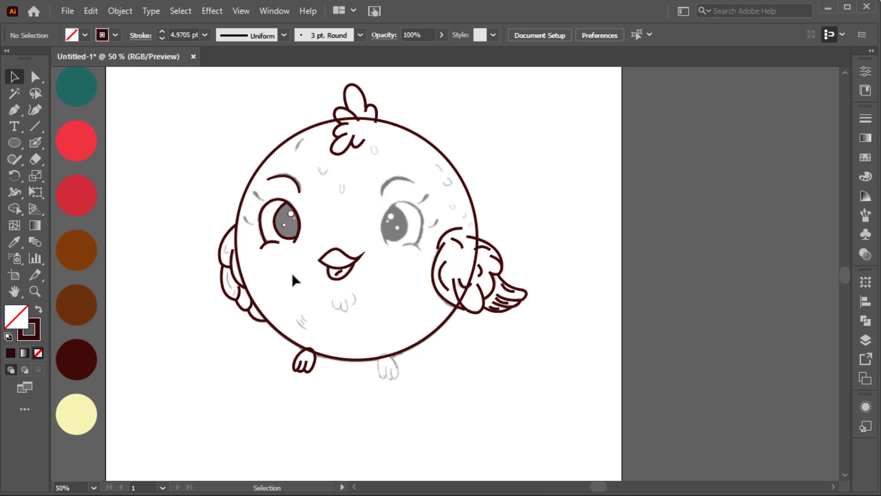
pyautogui.click(481, 264)
pyautogui.scroll(3, 481, 264)
pyautogui.press('c')
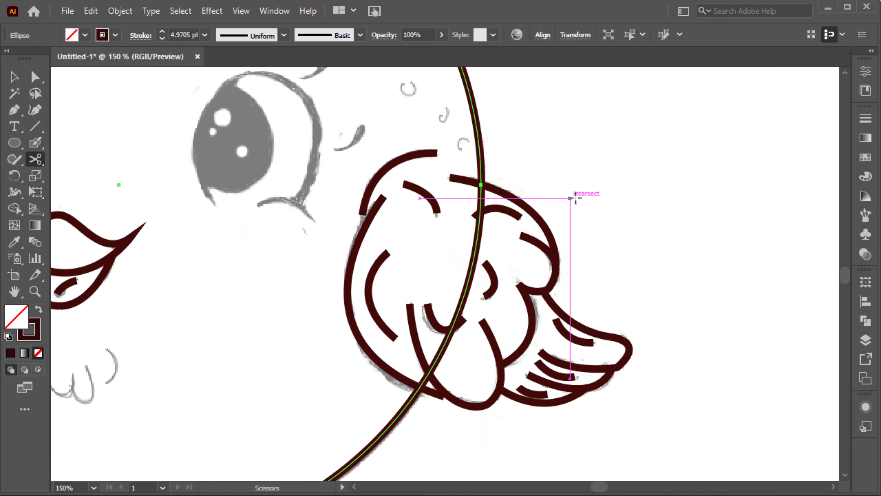
pyautogui.scroll(2, 575, 195)
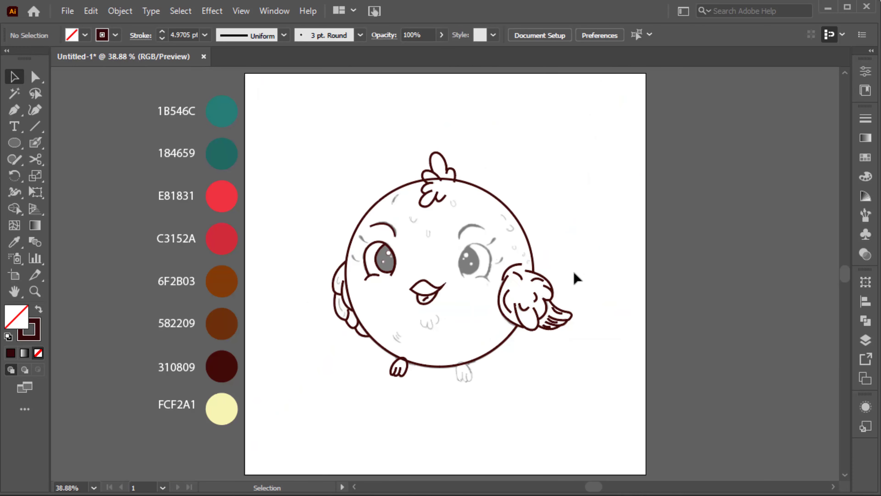
# Step: Alt-drag a copy of the left foot onto the right foot sketch
pyautogui.scroll(2, 400, 382)
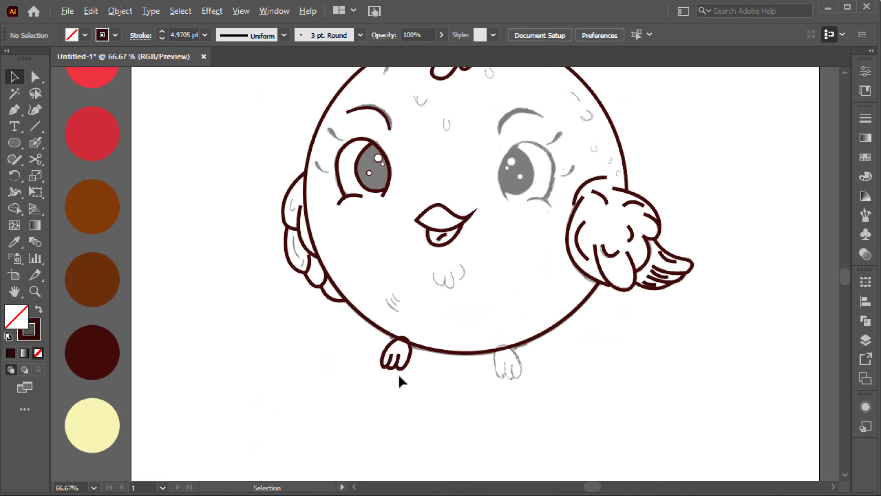
pyautogui.click(401, 370)
pyautogui.moveTo(406, 363); pyautogui.dragTo(512, 379)
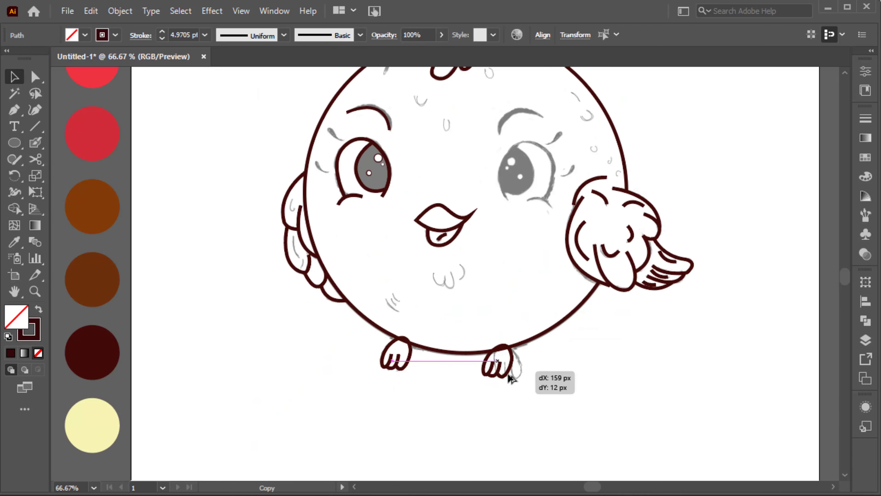
pyautogui.scroll(2, 524, 375)
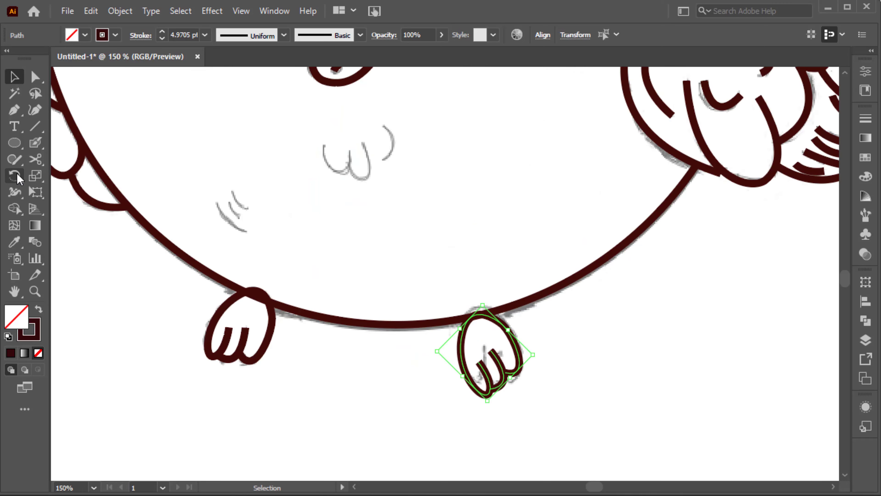
# Step: Mirror the foot copy with the Reflect tool and angle it over the right foot
pyautogui.moveTo(18, 179); pyautogui.dragTo(52, 194)
pyautogui.keyDown('alt'); pyautogui.click(534, 348); pyautogui.keyUp('alt')
pyautogui.press('Escape')
pyautogui.moveTo(534, 349)
pyautogui.mouseDown()
pyautogui.moveTo(533, 361)
pyautogui.moveTo(541, 350)
pyautogui.moveTo(496, 380)
pyautogui.mouseUp()
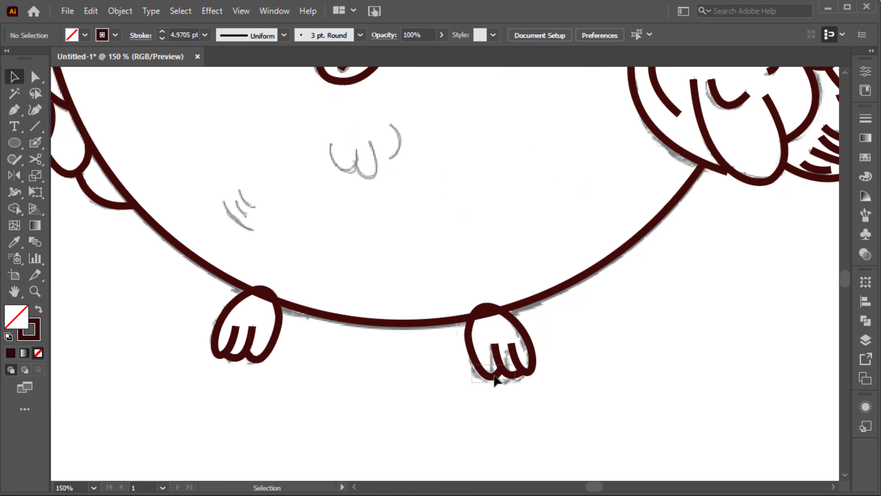
pyautogui.click(566, 338)
pyautogui.hotkey('ctrl', '0')
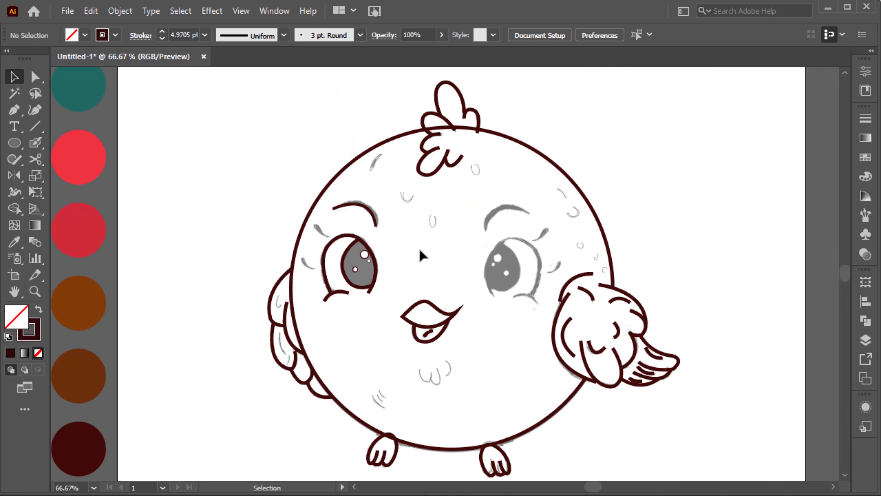
# Step: Apply the tapered Width Profile 1 to the left eyebrow stroke
pyautogui.hotkey('ctrl', '1')
pyautogui.click(339, 159)
pyautogui.click(284, 35)
pyautogui.click(264, 82)
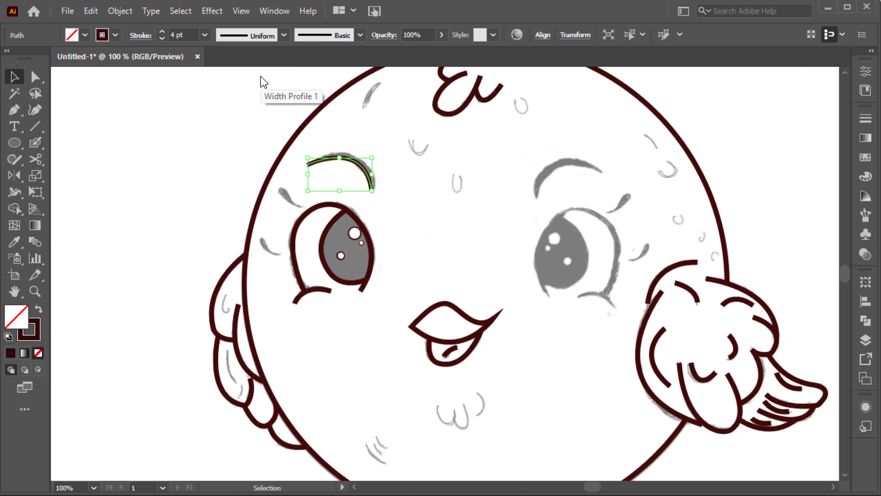
# Step: Widen the middle of the left eyebrow with the Width tool
pyautogui.click(14, 192)
pyautogui.click(79, 191)
pyautogui.hotkey('ctrl', '+')
pyautogui.moveTo(361, 143); pyautogui.dragTo(350, 133)
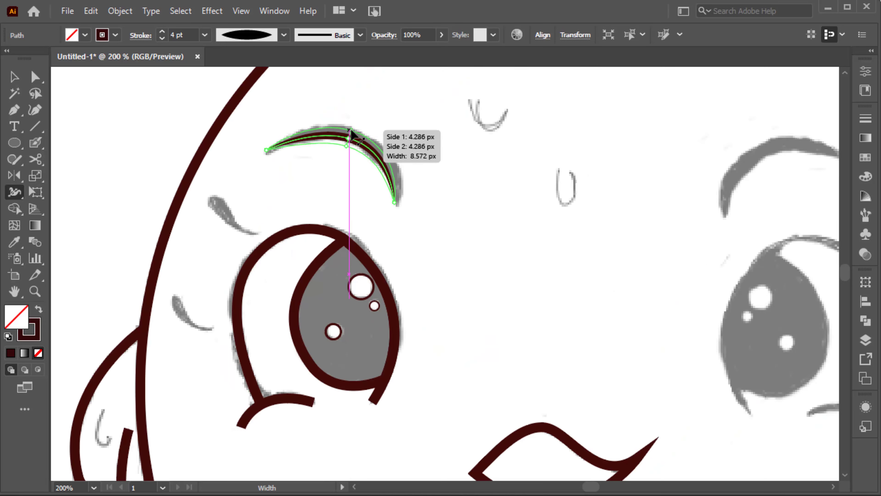
# Step: Reshape the under-eye curve's width at its lower-left and right ends
pyautogui.click(183, 304)
pyautogui.hotkey('ctrl', '+')
pyautogui.hotkey('ctrl', '+')
pyautogui.hotkey('ctrl', '+')
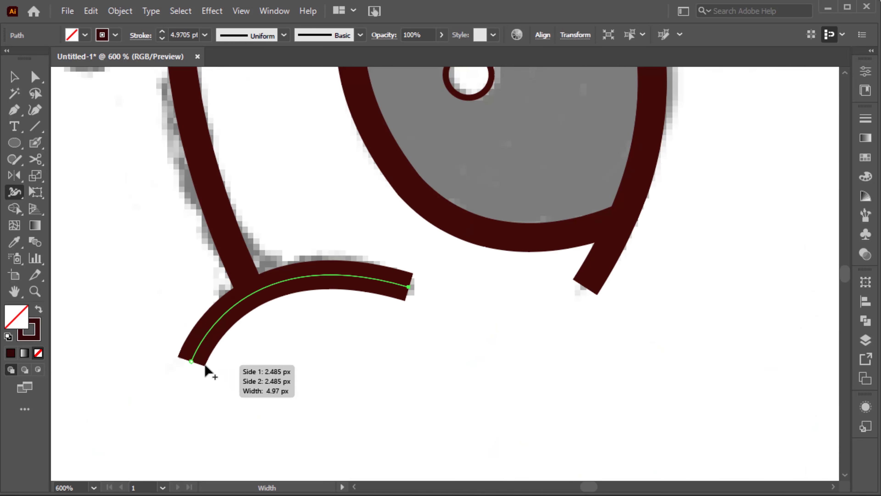
pyautogui.moveTo(213, 383); pyautogui.dragTo(216, 385)
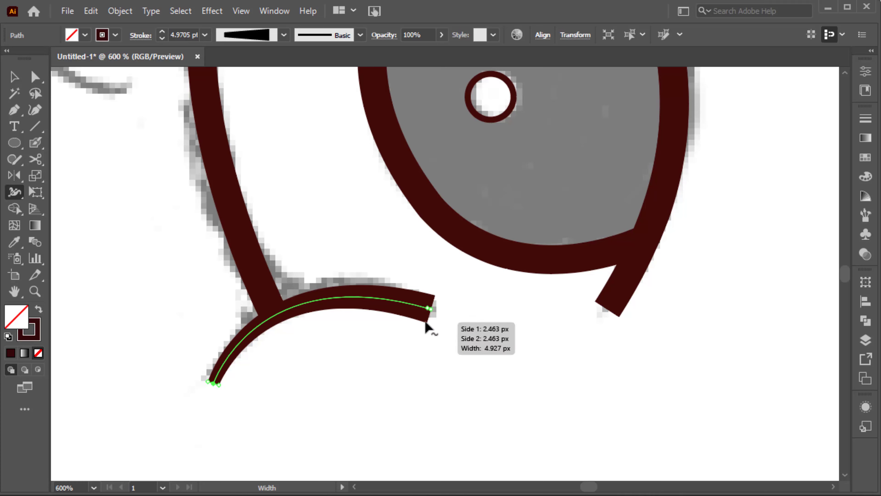
pyautogui.moveTo(430, 309); pyautogui.dragTo(424, 330)
pyautogui.hotkey('ctrl', '-')
pyautogui.hotkey('ctrl', '-')
pyautogui.hotkey('ctrl', '-')
# Step: Narrow the ends of the wing's feather U-curve and the lower feather curve
pyautogui.scroll(5, 167, 295)
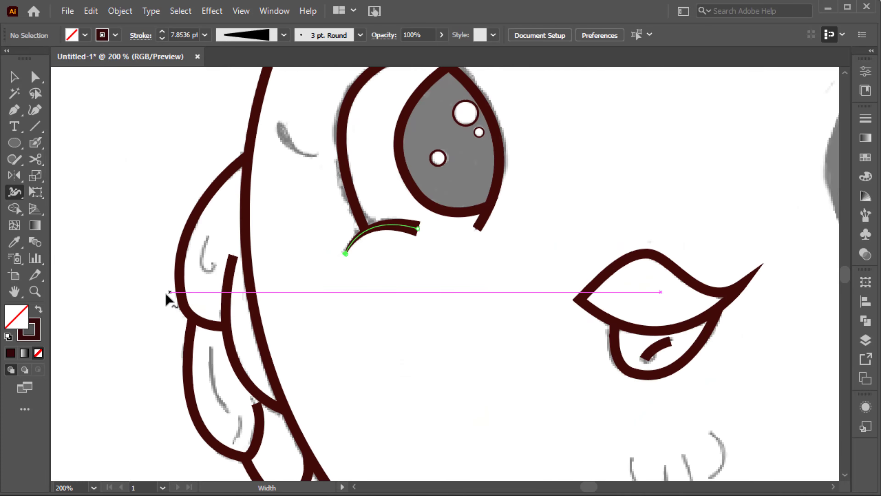
pyautogui.scroll(3, 272, 247)
pyautogui.scroll(-3, 263, 245)
pyautogui.scroll(2, 256, 312)
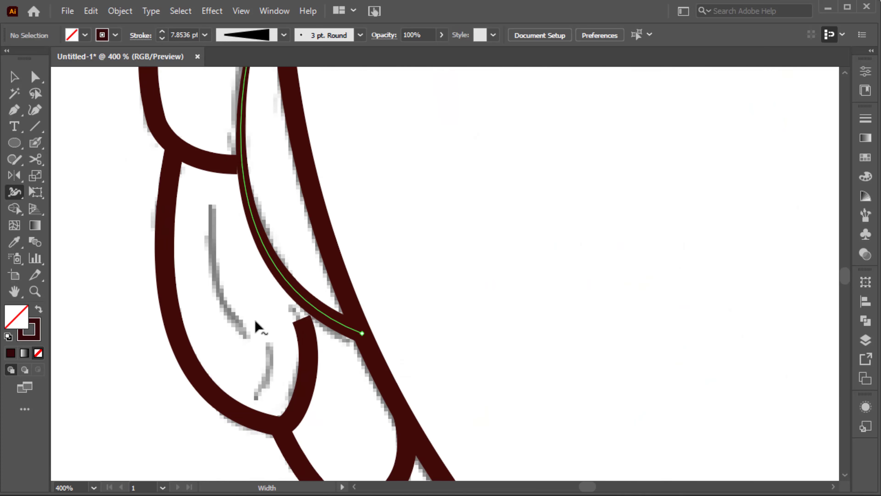
pyautogui.scroll(3, 274, 229)
pyautogui.scroll(-5, 305, 288)
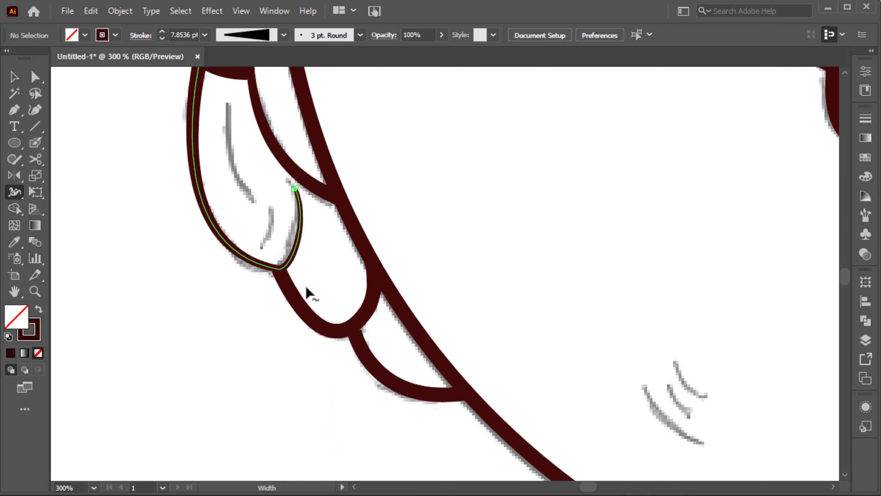
pyautogui.scroll(-2, 312, 283)
pyautogui.scroll(-3, 329, 291)
pyautogui.scroll(3, 243, 298)
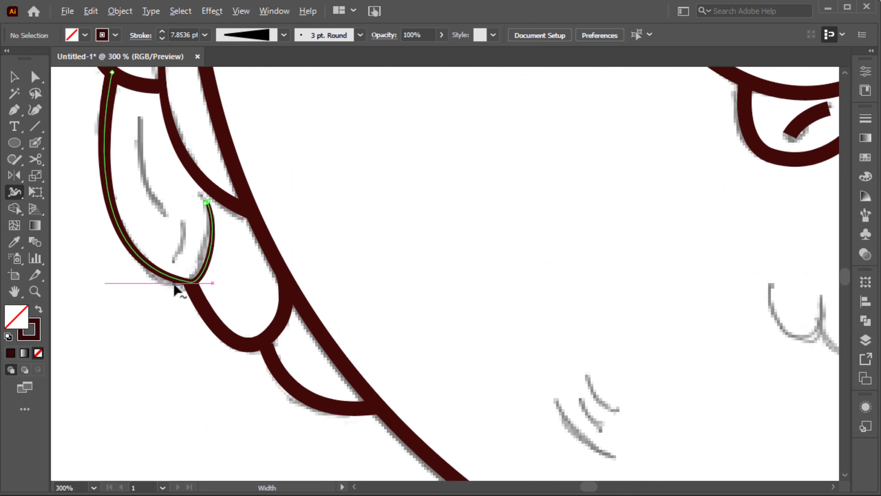
pyautogui.scroll(2, 199, 293)
pyautogui.moveTo(309, 253); pyautogui.dragTo(305, 258)
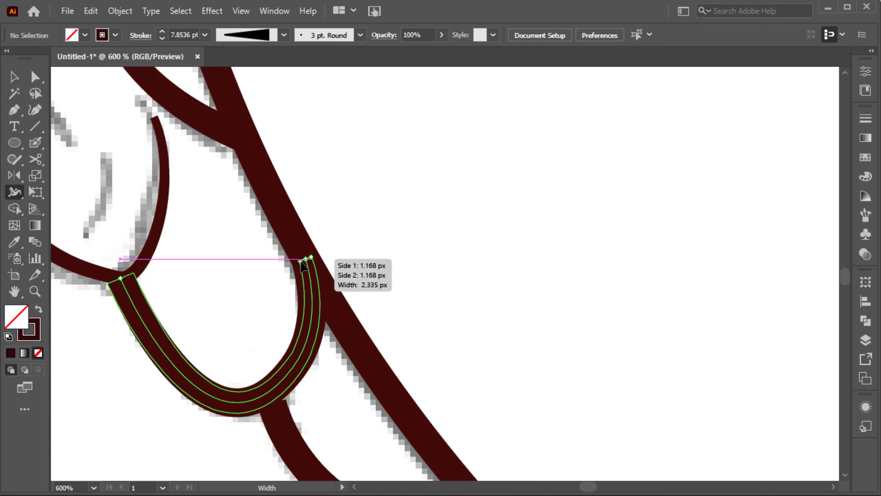
pyautogui.scroll(-4, 475, 373)
pyautogui.scroll(2, 476, 373)
pyautogui.moveTo(501, 374); pyautogui.dragTo(505, 369)
# Step: Thin the U-curve's upper end to a fine point
pyautogui.scroll(-2, 505, 370)
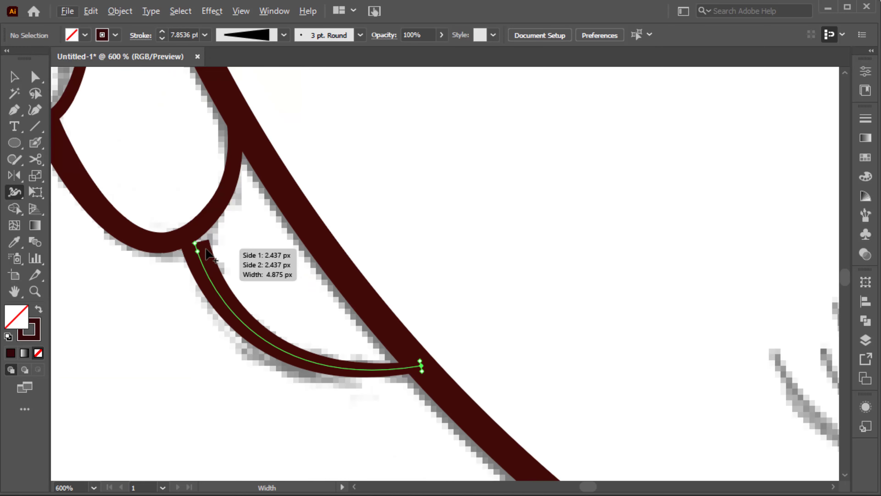
pyautogui.scroll(2, 192, 274)
pyautogui.moveTo(190, 266); pyautogui.dragTo(190, 256)
pyautogui.scroll(2, 190, 257)
pyautogui.moveTo(242, 139); pyautogui.dragTo(236, 140)
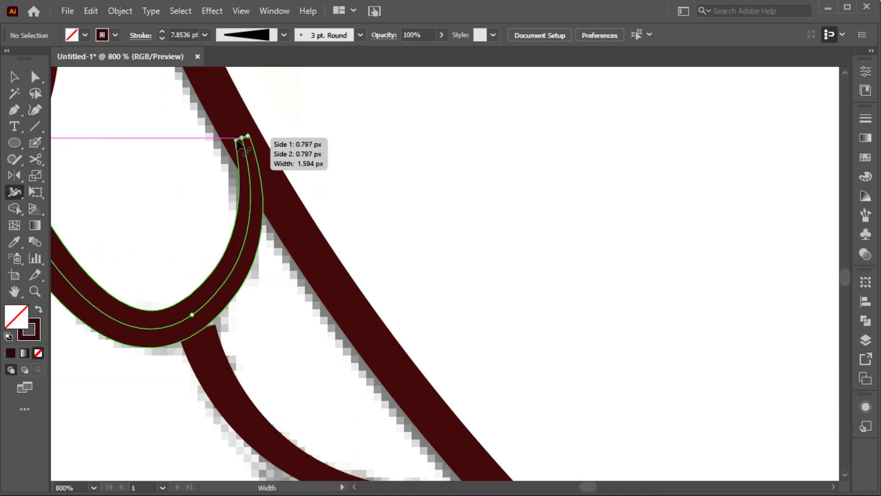
pyautogui.scroll(-2, 263, 245)
pyautogui.scroll(-3, 263, 248)
pyautogui.scroll(-3, 354, 228)
pyautogui.scroll(6, 403, 192)
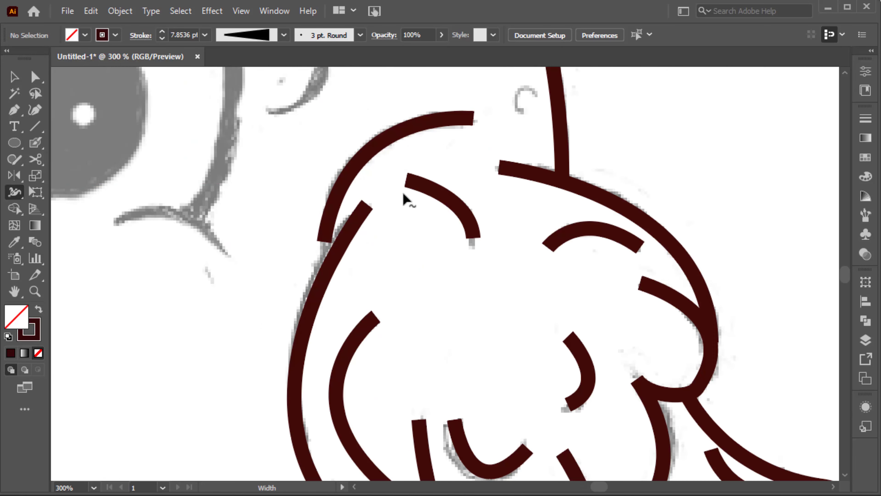
# Step: Select the inner feather curve of the right wing
pyautogui.press('v')
pyautogui.click(416, 180)
pyautogui.scroll(-3, 416, 181)
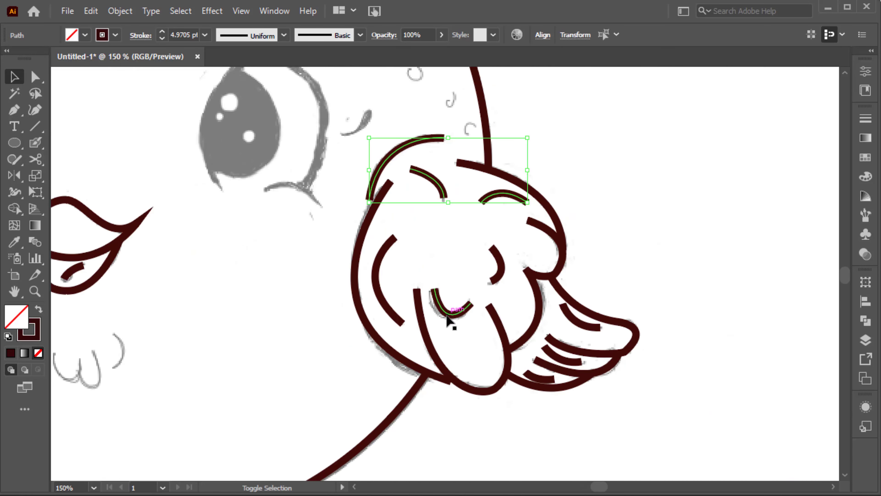
pyautogui.click(284, 201)
pyautogui.scroll(-1, 284, 201)
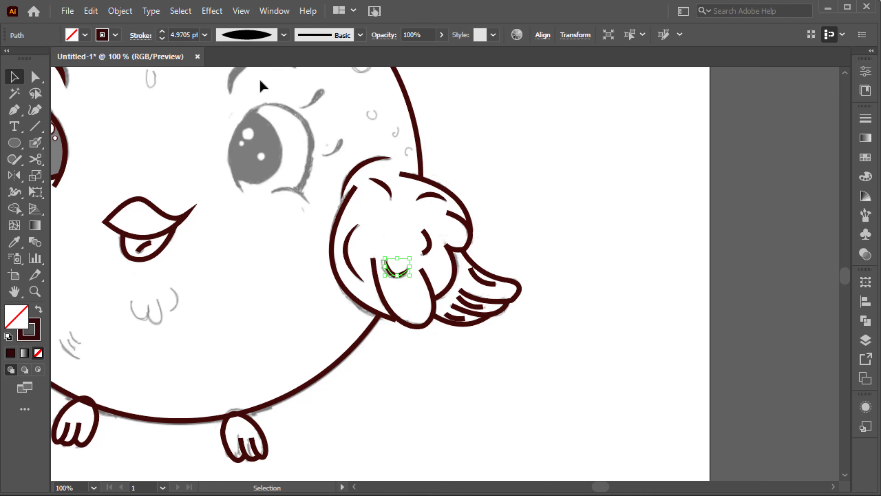
pyautogui.click(426, 242)
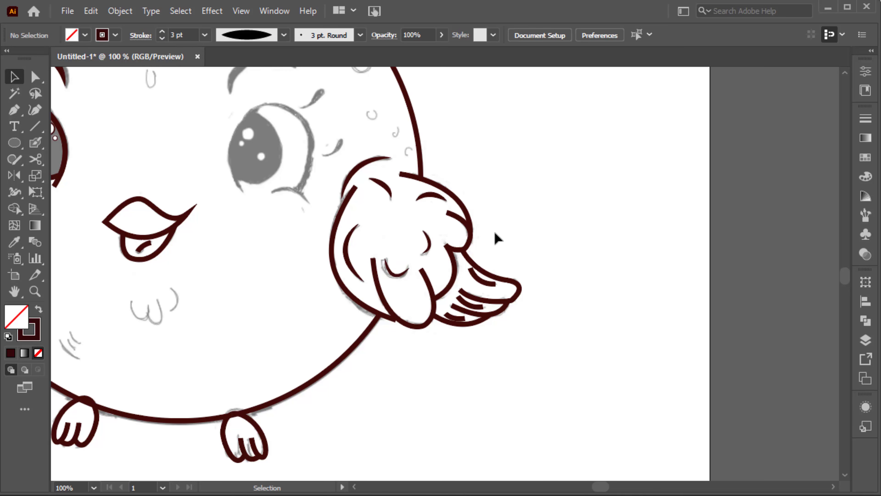
pyautogui.scroll(-1, 496, 238)
pyautogui.click(420, 295)
# Step: Taper the feather strokes' tops and upper-right end to points with the Width tool
pyautogui.hotkey('shift', 'w')
pyautogui.scroll(5, 362, 199)
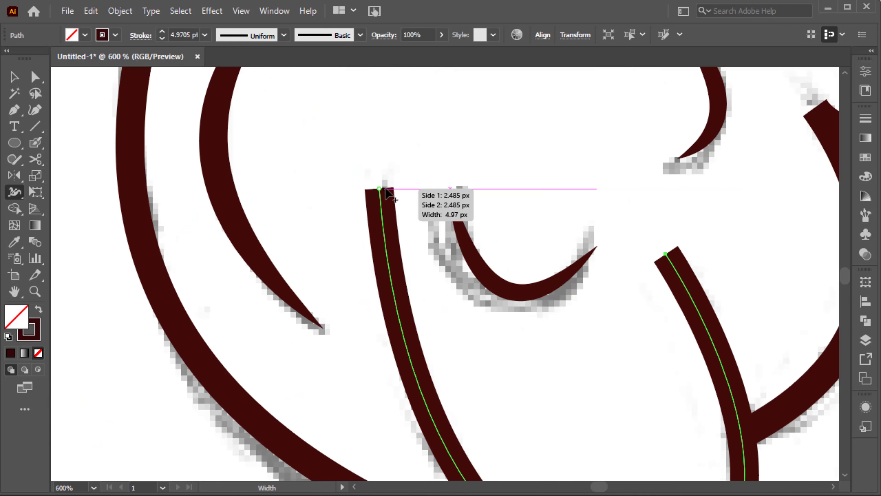
pyautogui.moveTo(388, 193); pyautogui.dragTo(381, 190)
pyautogui.scroll(-1, 451, 208)
pyautogui.hscroll(3, 451, 209)
pyautogui.moveTo(536, 217); pyautogui.dragTo(526, 224)
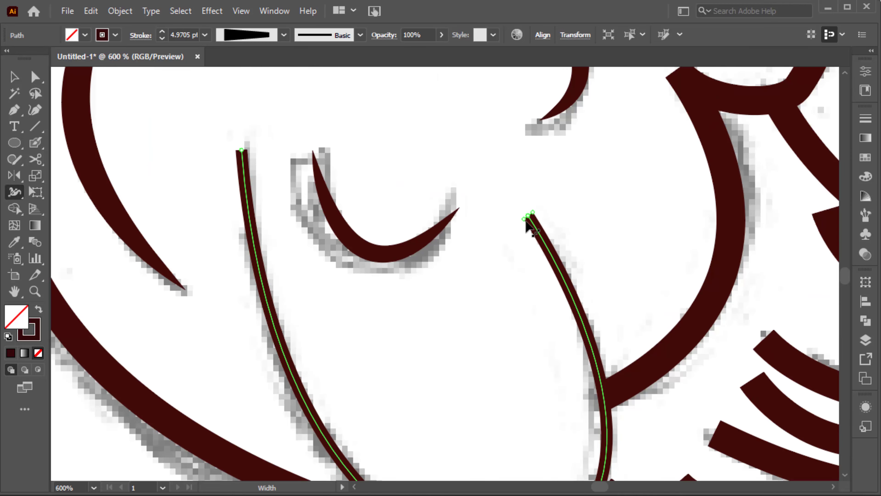
pyautogui.scroll(-5, 555, 312)
pyautogui.moveTo(568, 401); pyautogui.dragTo(570, 407)
pyautogui.scroll(-3, 486, 389)
pyautogui.scroll(3, 423, 378)
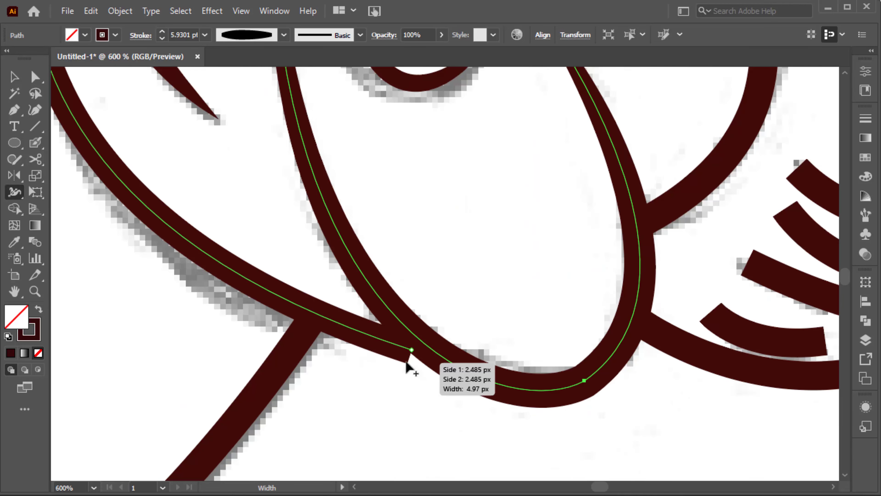
pyautogui.scroll(-3, 407, 363)
pyautogui.scroll(3, 474, 296)
pyautogui.moveTo(431, 142); pyautogui.dragTo(430, 134)
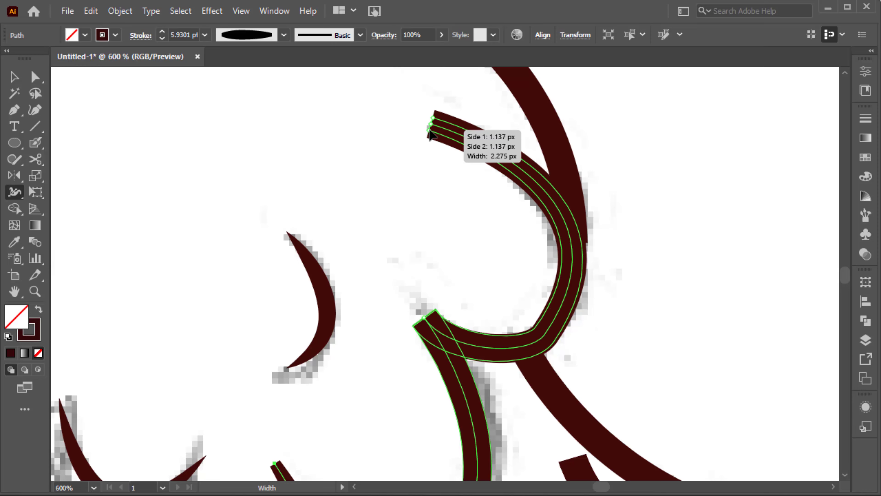
pyautogui.scroll(-3, 430, 136)
pyautogui.scroll(3, 490, 145)
pyautogui.scroll(-2, 484, 147)
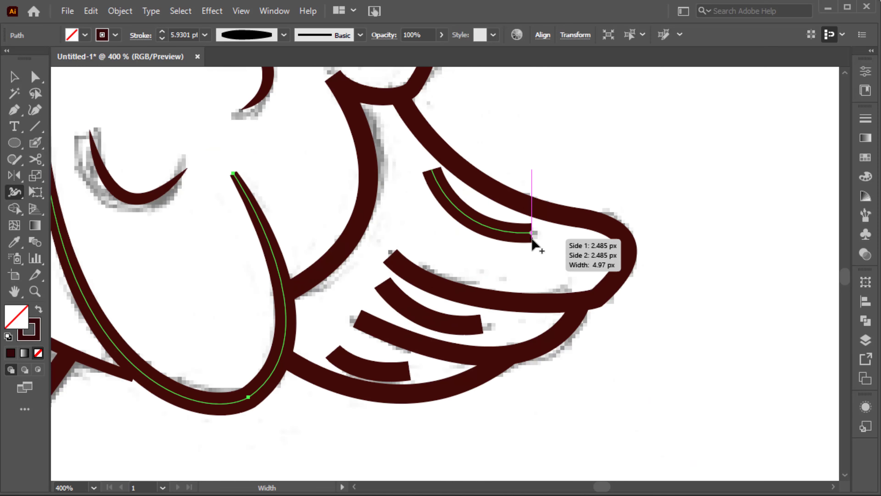
# Step: Apply the tapered width profile to the three inner feather strokes
pyautogui.press('v')
pyautogui.click(521, 236)
pyautogui.keyDown('shift'); pyautogui.click(433, 312); pyautogui.keyUp('shift')
pyautogui.keyDown('shift'); pyautogui.click(393, 365); pyautogui.keyUp('shift')
pyautogui.click(284, 35)
pyautogui.click(263, 83)
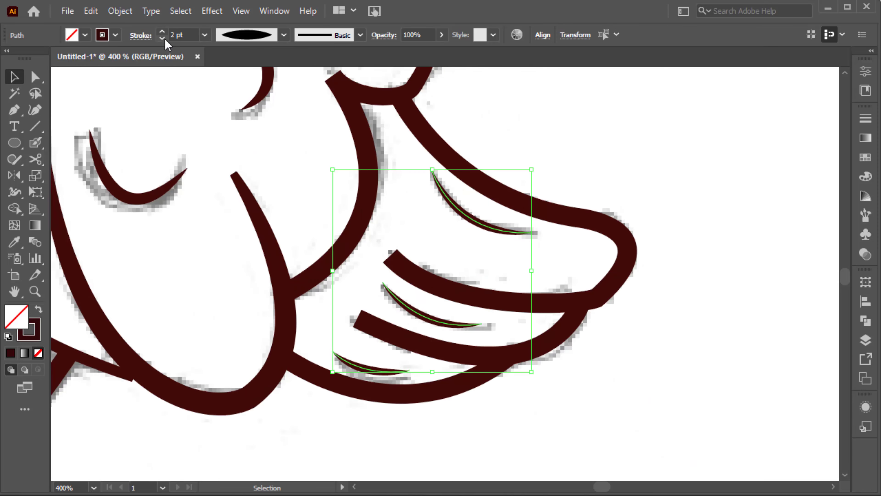
# Step: Refine stroke widths, widening the right wing's top stroke and tapering the left crest stroke
pyautogui.hotkey('shift', 'w')
pyautogui.scroll(2, 364, 265)
pyautogui.moveTo(361, 260); pyautogui.dragTo(372, 253)
pyautogui.scroll(-2, 367, 257)
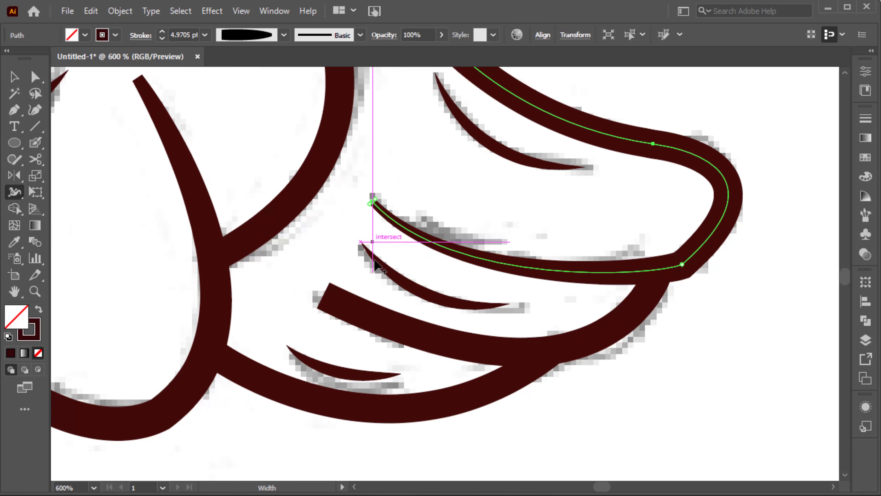
pyautogui.scroll(-1, 368, 256)
pyautogui.moveTo(325, 274); pyautogui.dragTo(327, 266)
pyautogui.scroll(-3, 557, 332)
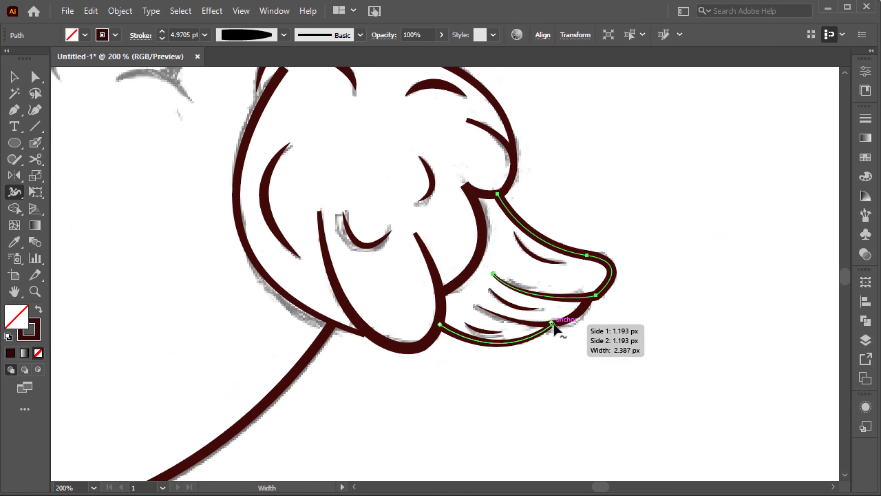
pyautogui.scroll(1, 424, 126)
pyautogui.moveTo(423, 111); pyautogui.dragTo(396, 144)
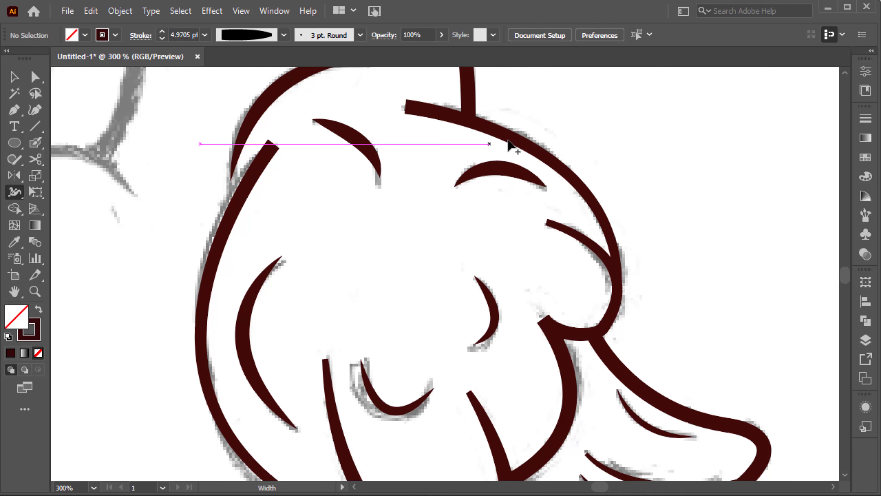
pyautogui.scroll(-2, 396, 144)
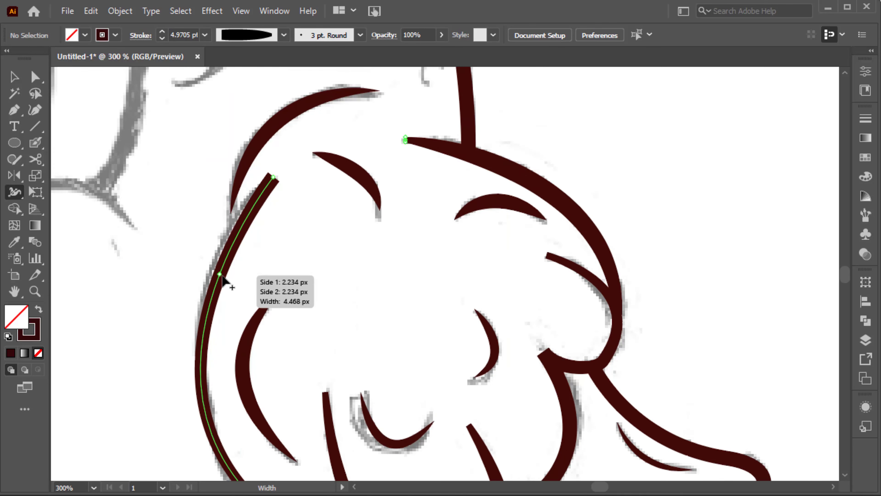
pyautogui.scroll(2, 266, 226)
pyautogui.moveTo(275, 226); pyautogui.dragTo(271, 230)
pyautogui.scroll(-3, 271, 230)
# Step: Taper the small u-shaped stroke and widen the curving and E-shaped crest stroke ends
pyautogui.scroll(-3, 313, 207)
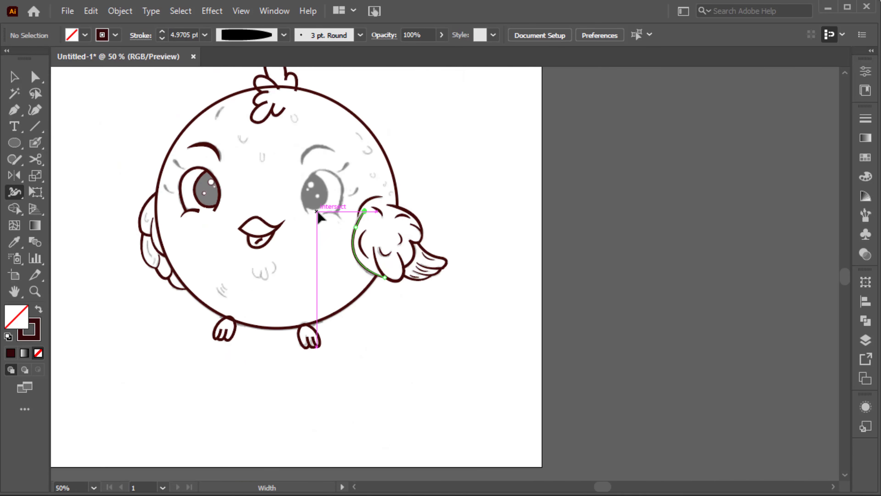
pyautogui.scroll(5, 338, 250)
pyautogui.moveTo(417, 226); pyautogui.dragTo(423, 216)
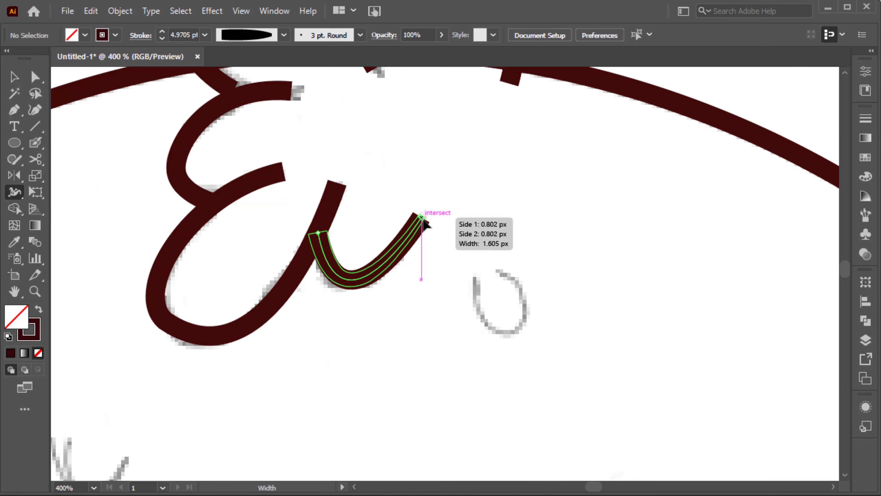
pyautogui.scroll(3, 350, 256)
pyautogui.moveTo(182, 393); pyautogui.dragTo(190, 384)
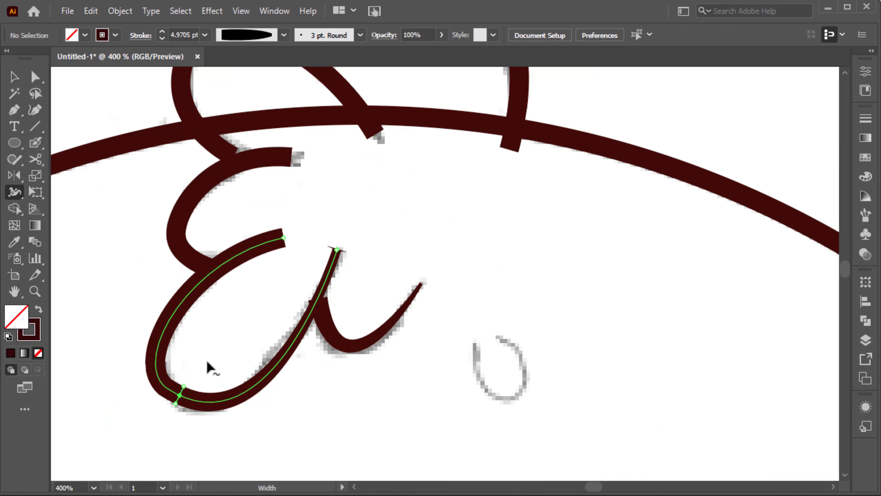
pyautogui.scroll(1, 369, 204)
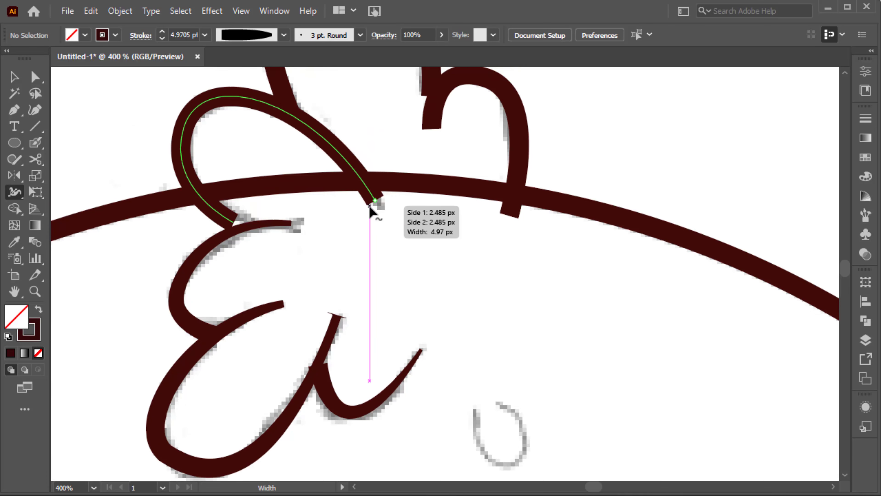
pyautogui.scroll(2, 361, 198)
pyautogui.moveTo(178, 203); pyautogui.dragTo(229, 222)
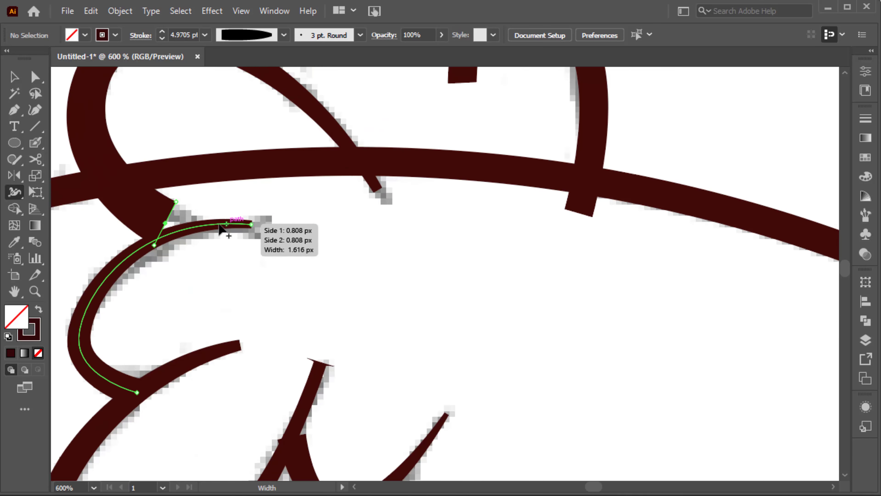
# Step: Reshape the E-shaped crest curve by pulling an anchor handle up-left
pyautogui.press('a')
pyautogui.click(251, 225)
pyautogui.moveTo(177, 210)
pyautogui.mouseDown()
pyautogui.moveTo(148, 191)
pyautogui.moveTo(132, 162)
pyautogui.mouseUp()
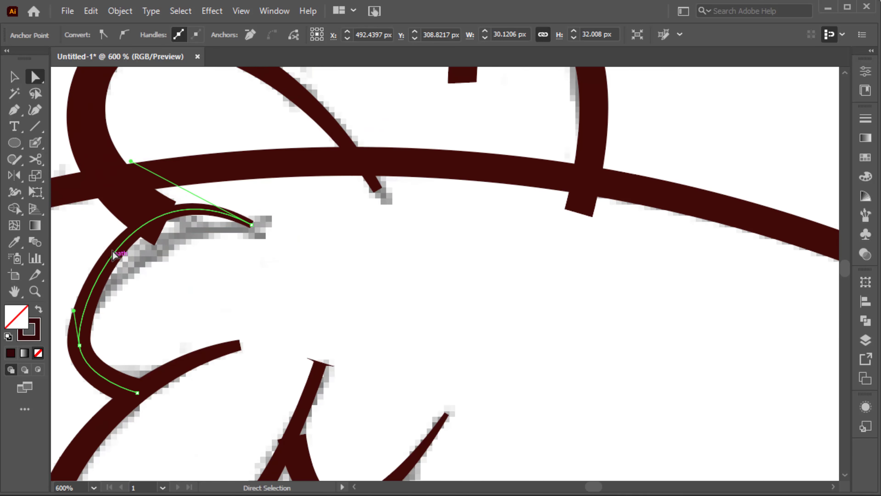
pyautogui.click(79, 345)
pyautogui.hscroll(-2, 183, 314)
pyautogui.hscroll(-3, 183, 315)
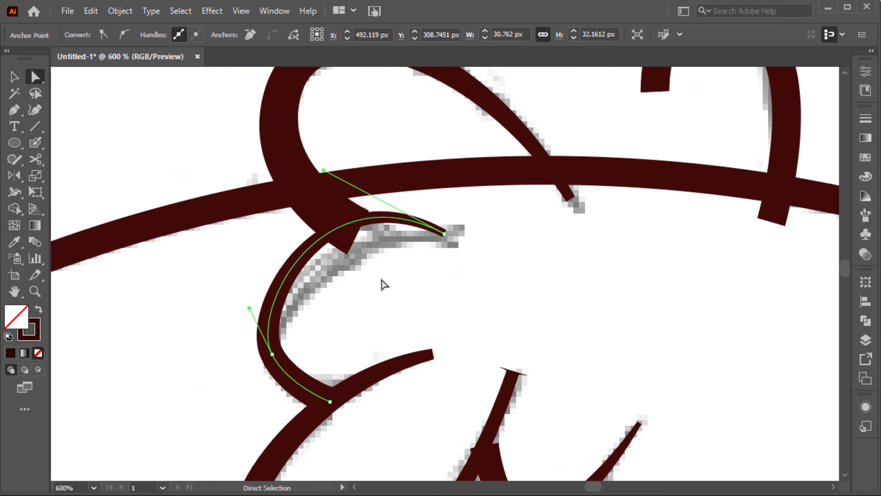
# Step: Narrow the end of the upper S-curve stroke
pyautogui.click(317, 201)
pyautogui.hotkey('shift', 'w')
pyautogui.moveTo(357, 230); pyautogui.dragTo(348, 247)
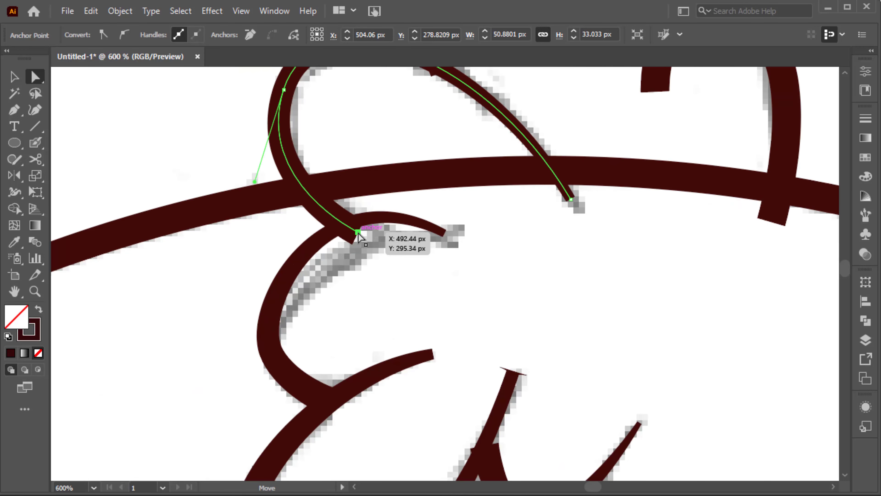
pyautogui.scroll(-3, 358, 234)
pyautogui.hotkey('shift', 'w')
pyautogui.hotkey('ctrl', 'shift', 'a')
pyautogui.scroll(2, 576, 263)
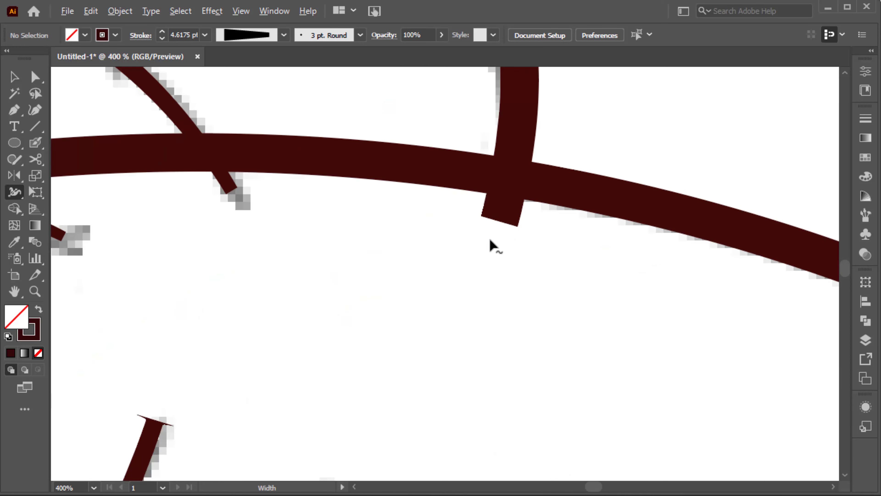
# Step: Narrow the ends of the vertical crest stroke and the other two crest strokes
pyautogui.moveTo(500, 219); pyautogui.dragTo(536, 222)
pyautogui.scroll(-3, 536, 222)
pyautogui.scroll(2, 413, 238)
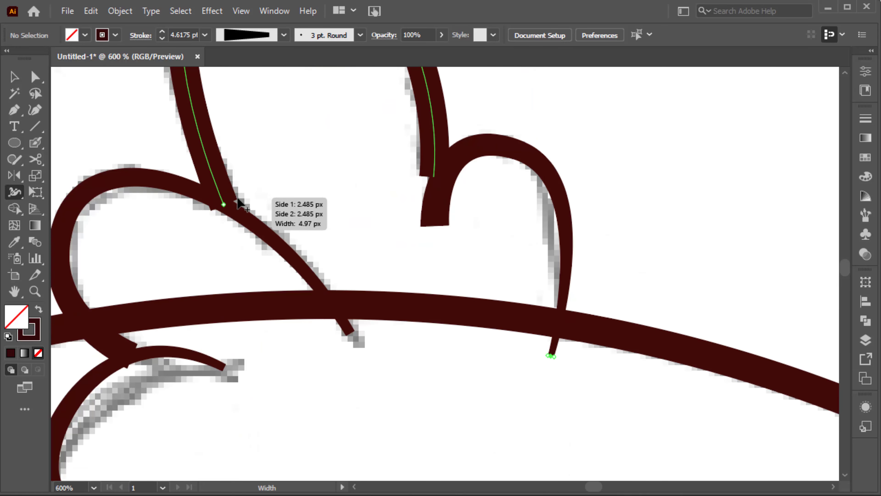
pyautogui.moveTo(238, 203); pyautogui.dragTo(229, 203)
pyautogui.moveTo(423, 174); pyautogui.dragTo(428, 210)
pyautogui.scroll(-1, 395, 201)
pyautogui.scroll(-1, 444, 216)
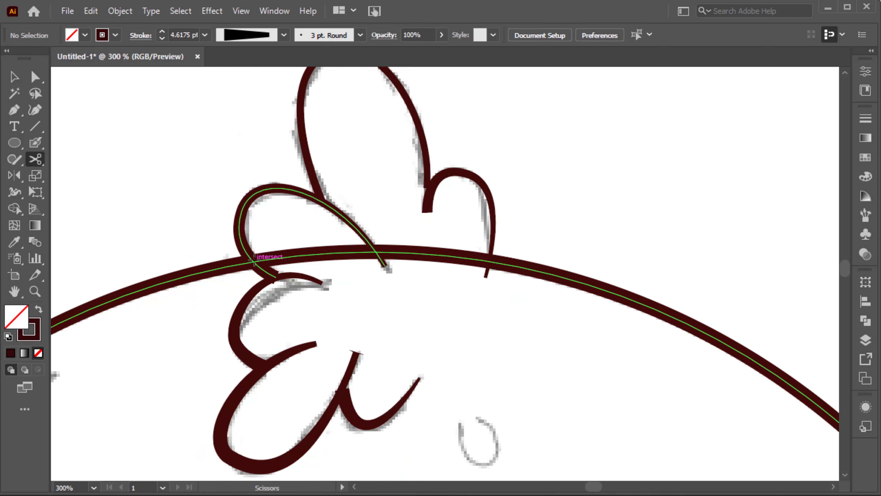
# Step: Cut the head outline at both crest ends and delete the piece beneath the crest
pyautogui.click(264, 259)
pyautogui.click(484, 257)
pyautogui.press('v')
pyautogui.click(454, 253)
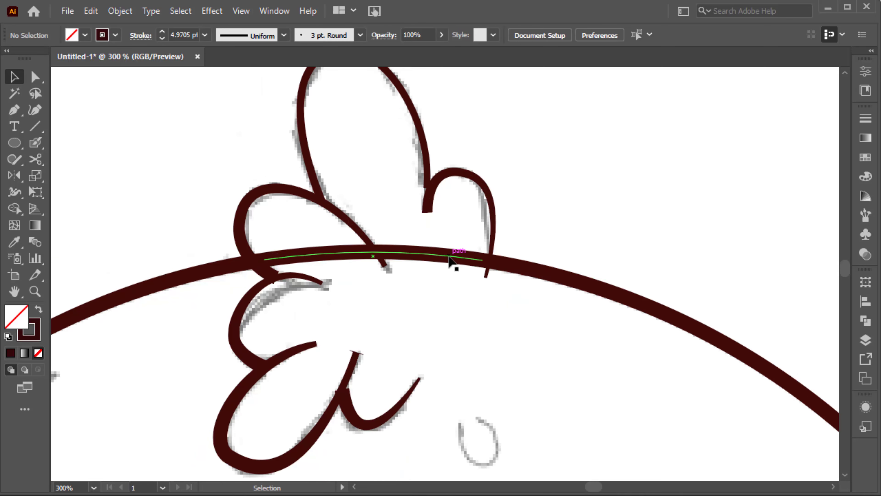
pyautogui.press('Delete')
# Step: Nudge the crest petal's end anchor into place
pyautogui.press('a')
pyautogui.click(276, 278)
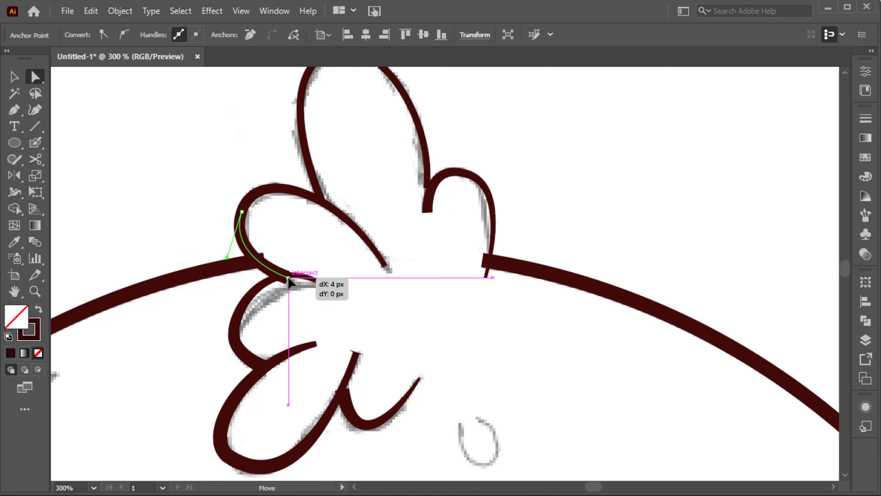
pyautogui.click(505, 242)
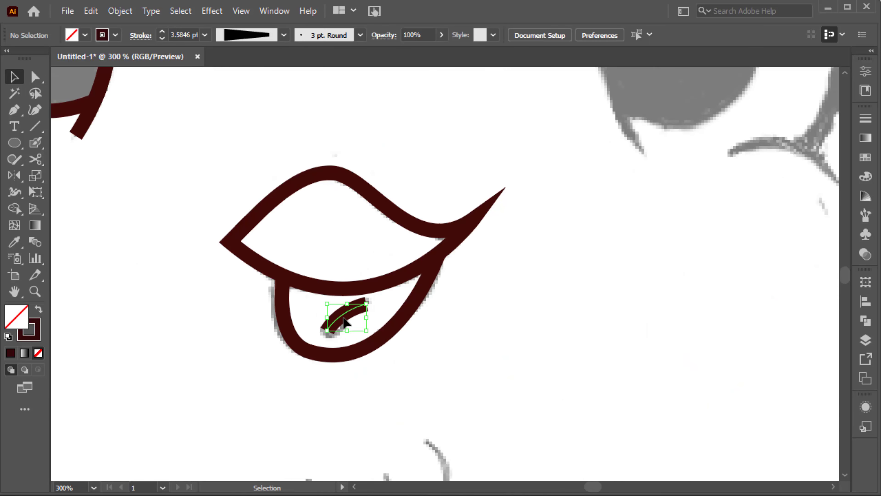
# Step: Apply the elliptical width profile, then draw an eyelash path beside the left eye
pyautogui.click(284, 35)
pyautogui.click(240, 79)
pyautogui.hotkey('ctrl', '0')
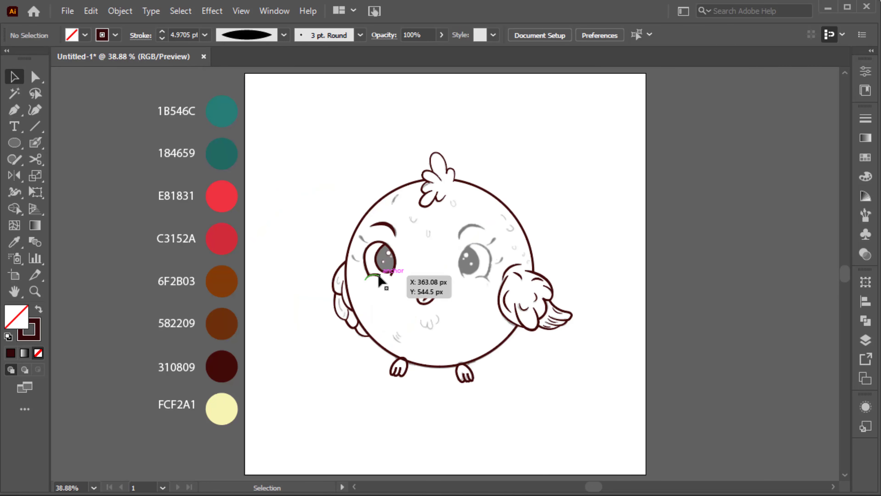
pyautogui.scroll(5, 379, 279)
pyautogui.press('p')
pyautogui.press('v')
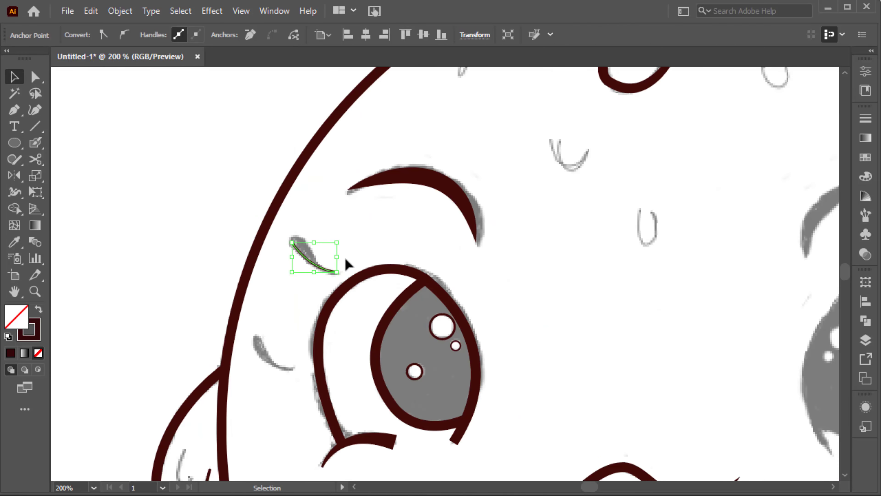
pyautogui.click(317, 267)
# Step: Give the lash a tapered width profile and a 5 pt stroke weight
pyautogui.click(284, 35)
pyautogui.click(239, 79)
pyautogui.scroll(4, 165, 31)
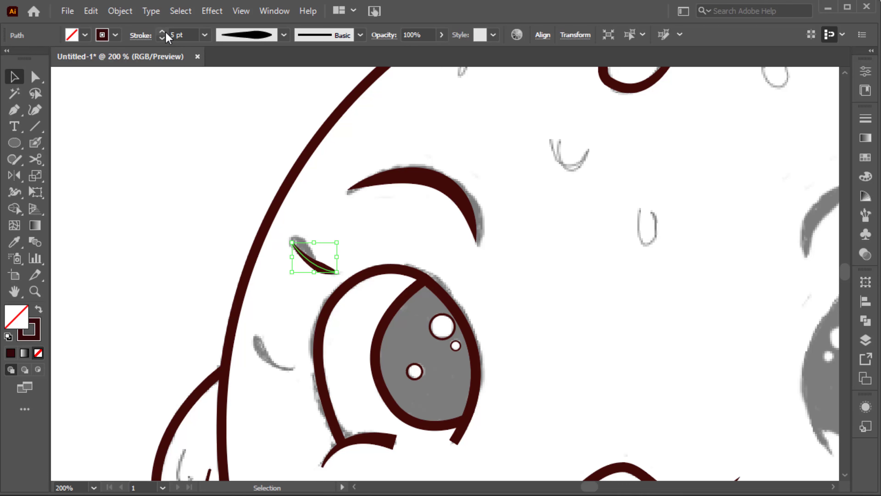
pyautogui.click(140, 34)
pyautogui.click(147, 280)
# Step: Adjust the lash's top anchor
pyautogui.press('a')
pyautogui.scroll(2, 291, 243)
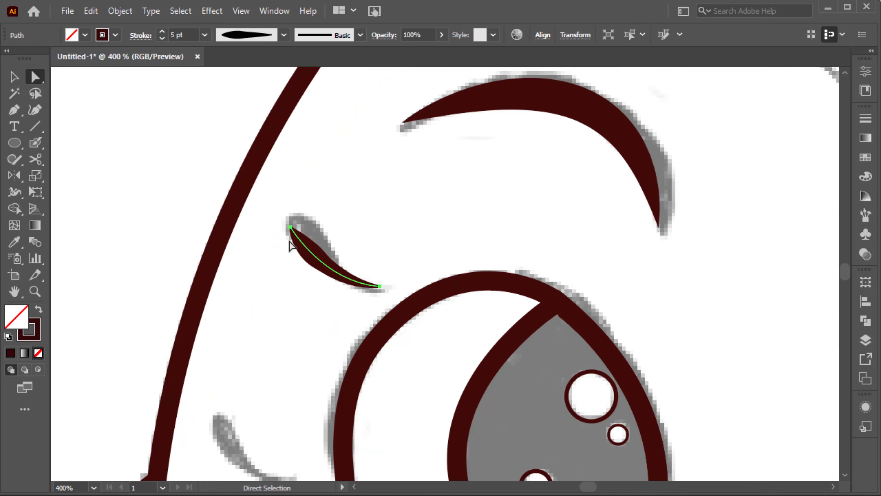
pyautogui.click(295, 215)
pyautogui.click(311, 294)
pyautogui.scroll(-2, 309, 281)
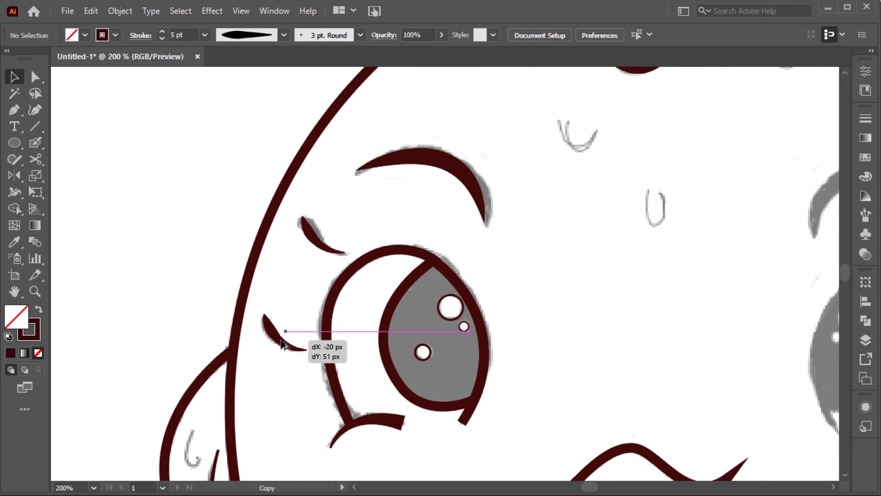
pyautogui.scroll(2, 284, 345)
# Step: Place a copy of the lash lower beside the eye
pyautogui.moveTo(284, 344); pyautogui.dragTo(302, 351)
pyautogui.scroll(-4, 305, 312)
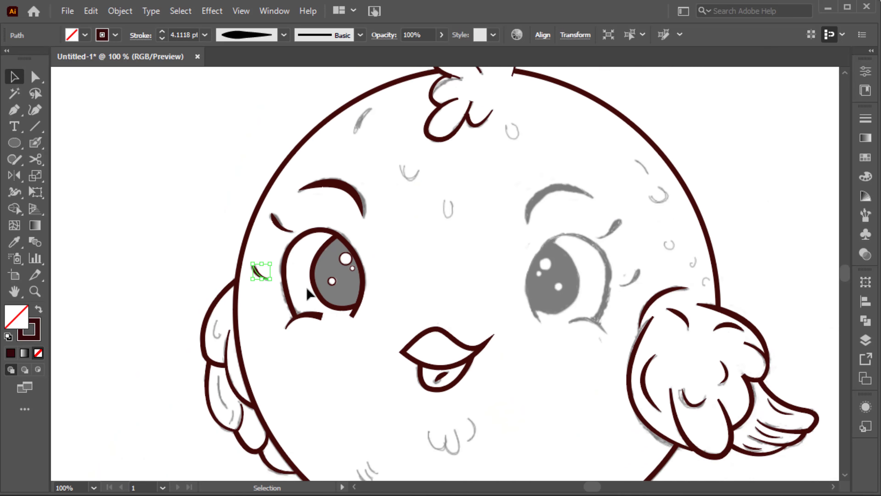
pyautogui.scroll(-2, 310, 294)
pyautogui.scroll(3, 218, 352)
# Step: Trace the wing sketch lines as thin 1 pt dark strokes
pyautogui.scroll(3, 202, 234)
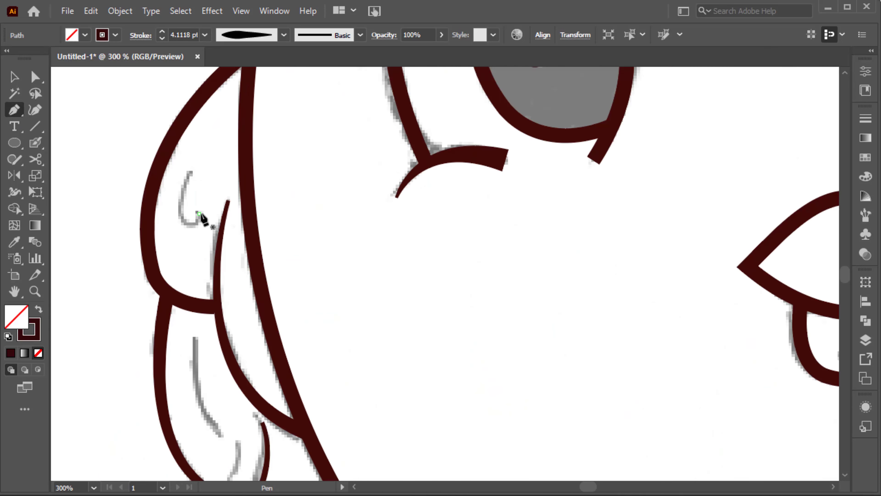
pyautogui.moveTo(187, 194); pyautogui.dragTo(189, 212)
pyautogui.scroll(-2, 197, 187)
pyautogui.scroll(-2, 195, 260)
pyautogui.press('p')
pyautogui.click(194, 222)
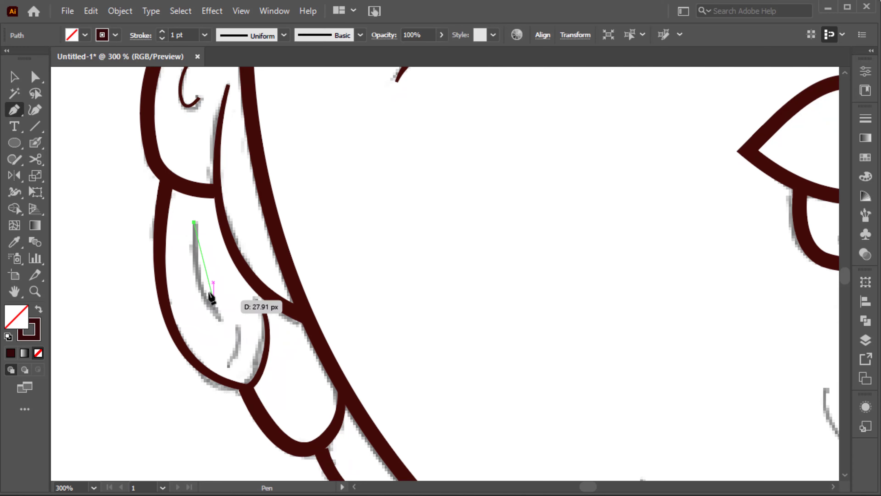
pyautogui.moveTo(222, 318); pyautogui.dragTo(255, 334)
pyautogui.click(237, 325)
pyautogui.scroll(-2, 242, 347)
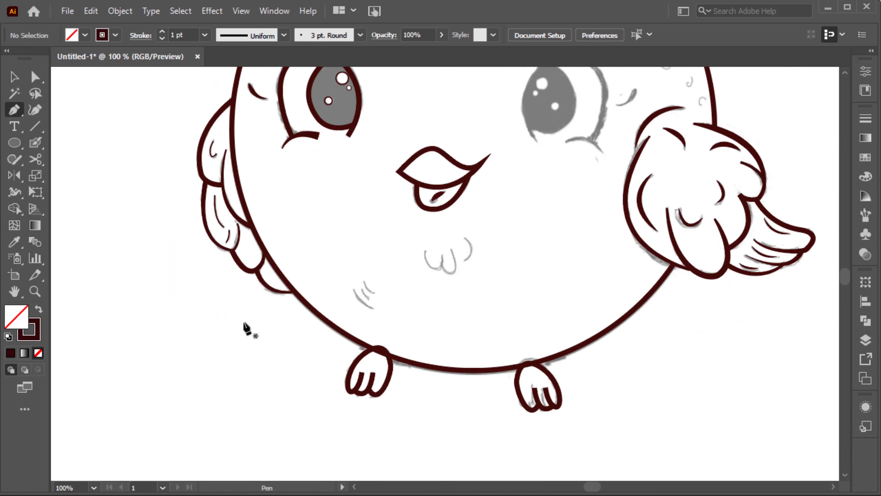
pyautogui.scroll(1, 299, 370)
pyautogui.scroll(2, 252, 385)
# Step: Trace the three cheek marks as curved dark strokes
pyautogui.click(223, 350)
pyautogui.moveTo(255, 381); pyautogui.dragTo(281, 383)
pyautogui.scroll(-2, 263, 347)
pyautogui.click(217, 276)
pyautogui.moveTo(243, 310); pyautogui.dragTo(257, 315)
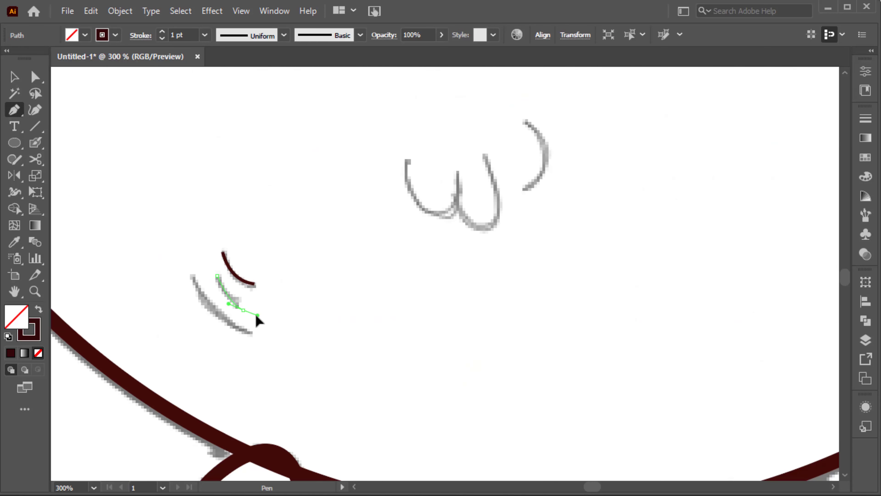
pyautogui.click(252, 337)
pyautogui.scroll(2, 253, 337)
pyautogui.scroll(2, 385, 205)
# Step: Trace the chest tuft's two looping curves
pyautogui.click(380, 154)
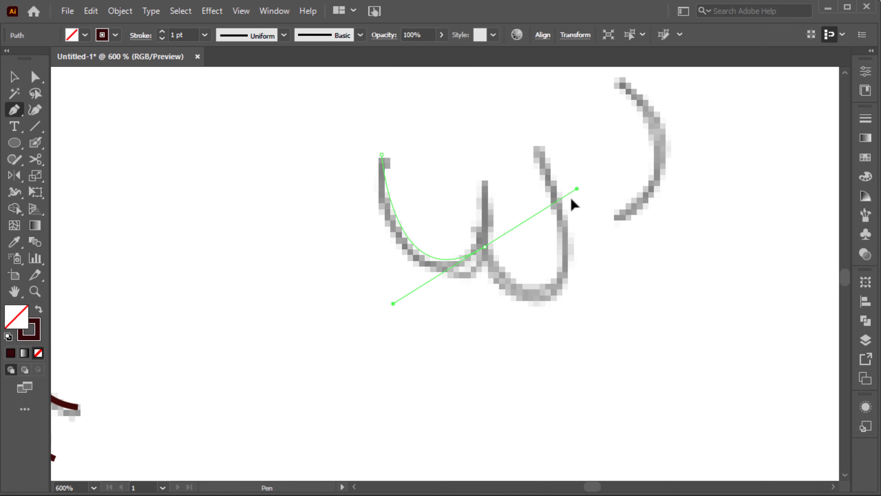
pyautogui.moveTo(574, 205); pyautogui.dragTo(577, 189)
pyautogui.moveTo(537, 148); pyautogui.dragTo(564, 181)
pyautogui.press('Escape')
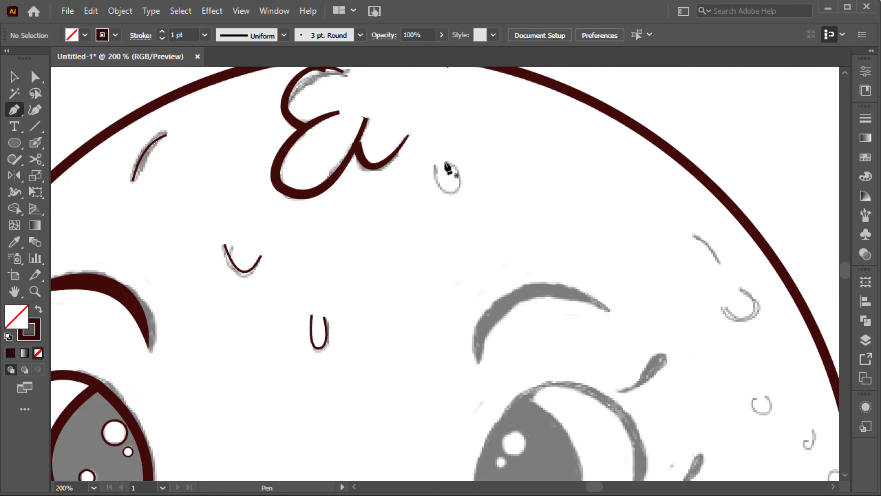
# Step: Ink the two head curls and the U-shaped head mark
pyautogui.moveTo(485, 249); pyautogui.dragTo(453, 290)
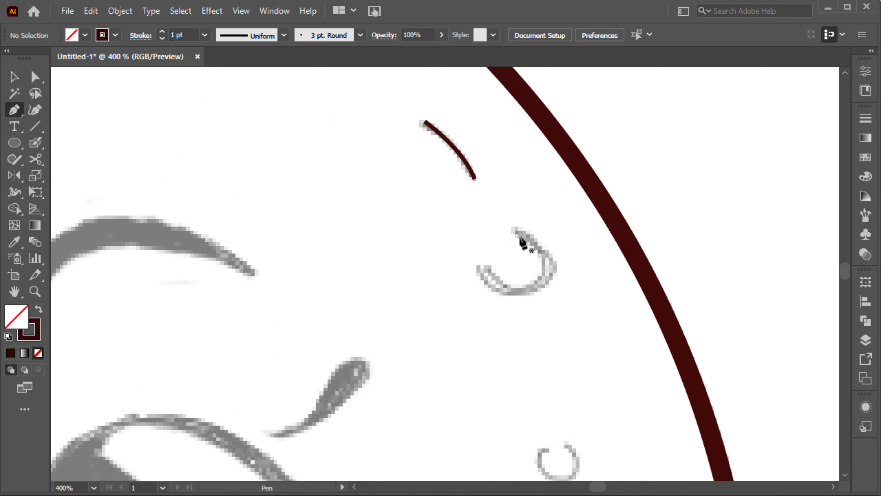
pyautogui.click(522, 243)
pyautogui.moveTo(513, 288); pyautogui.dragTo(488, 272)
pyautogui.scroll(-5, 546, 279)
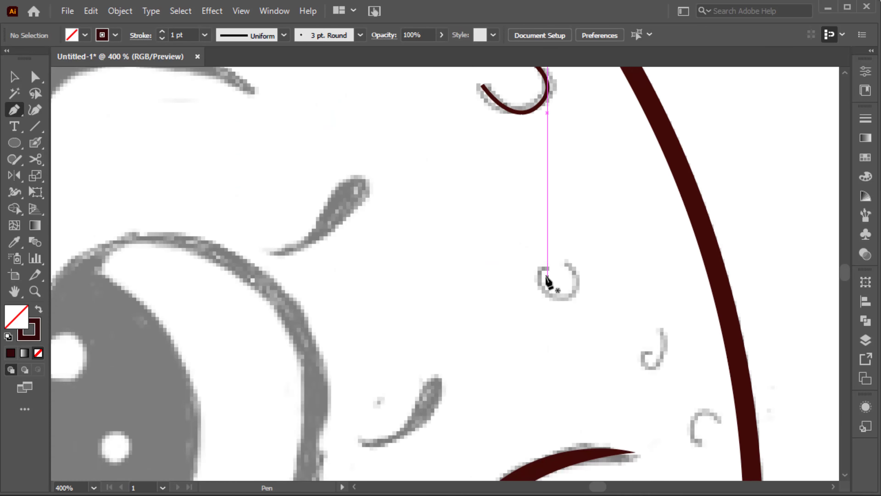
pyautogui.click(541, 259)
pyautogui.moveTo(565, 287); pyautogui.dragTo(599, 280)
pyautogui.hscroll(5, 569, 261)
pyautogui.scroll(2, 443, 226)
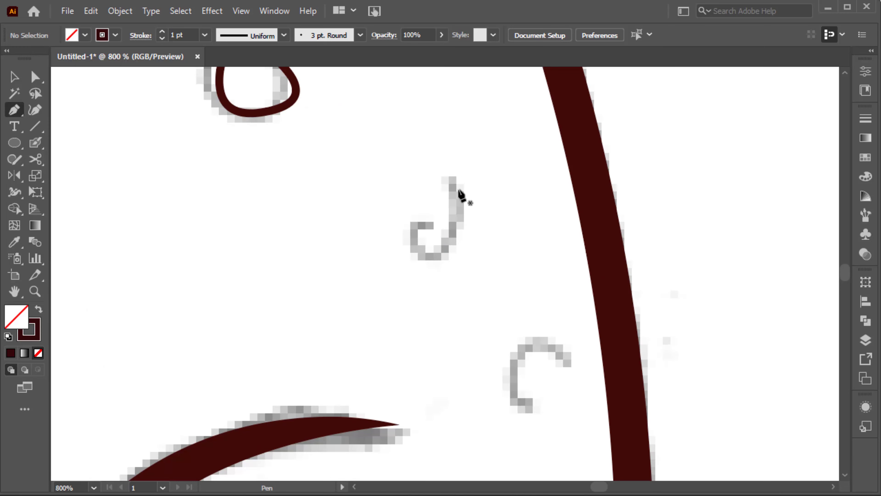
# Step: Ink the J-shaped and C-shaped head hooks and deselect
pyautogui.click(462, 181)
pyautogui.moveTo(434, 264); pyautogui.dragTo(390, 236)
pyautogui.click(432, 224)
pyautogui.scroll(-3, 416, 205)
pyautogui.click(524, 315)
pyautogui.moveTo(536, 256); pyautogui.dragTo(570, 265)
pyautogui.click(569, 274)
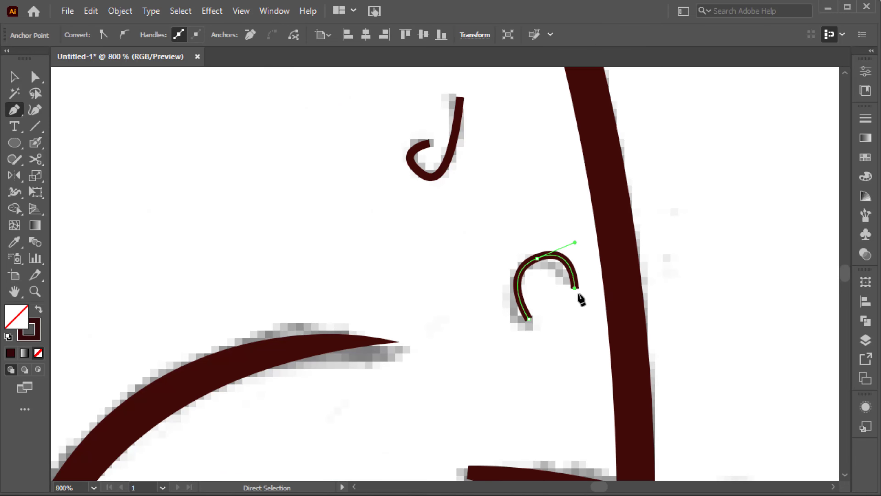
pyautogui.hotkey('ctrl', '0')
pyautogui.scroll(-1, 505, 309)
# Step: Reflect a vertical-axis copy of the left eye, brow and lashes onto the right, then hide the sketch
pyautogui.press('F7')
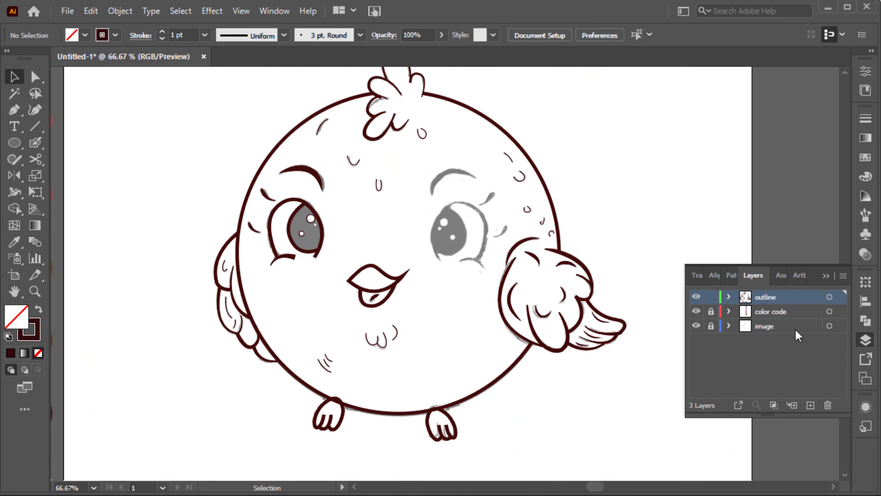
pyautogui.moveTo(261, 265); pyautogui.dragTo(259, 263)
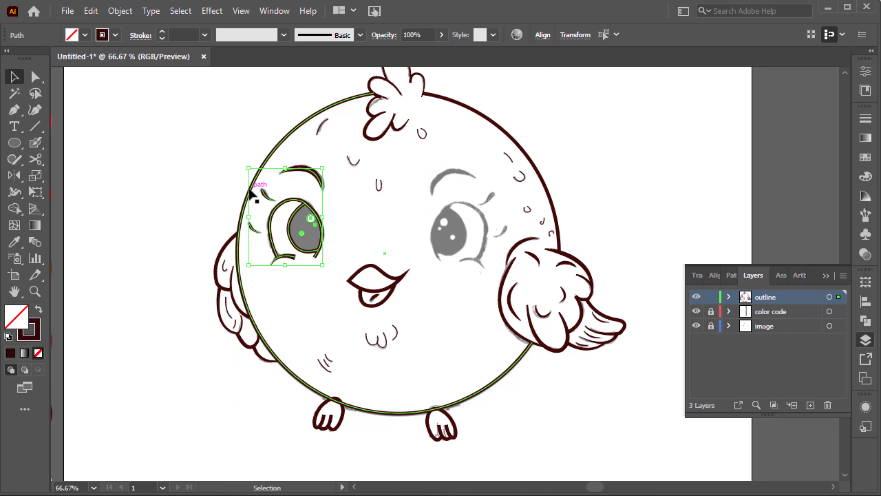
pyautogui.click(13, 175)
pyautogui.keyDown('alt'); pyautogui.click(376, 247); pyautogui.keyUp('alt')
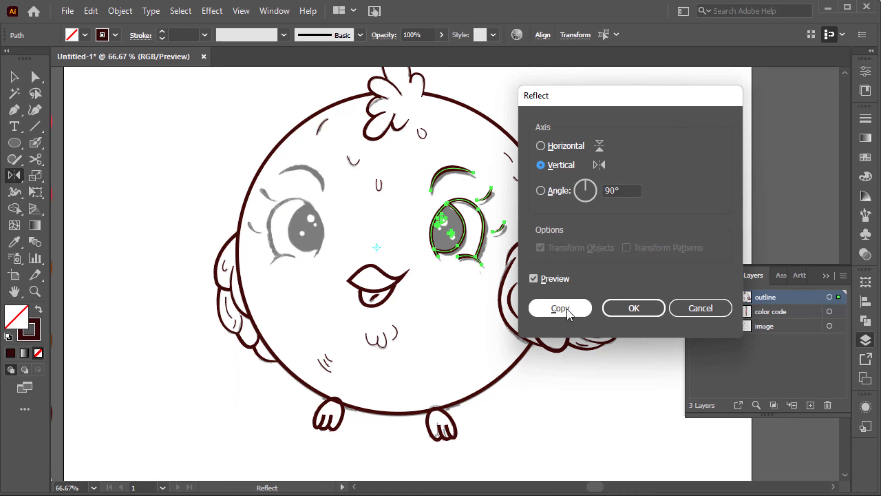
pyautogui.click(560, 307)
pyautogui.press('v')
pyautogui.hotkey('ctrl', 'shift', 'a')
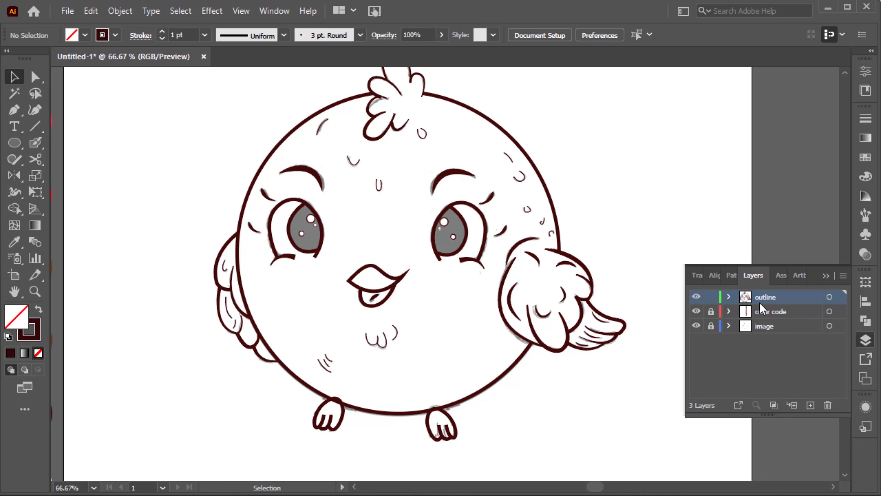
pyautogui.click(696, 325)
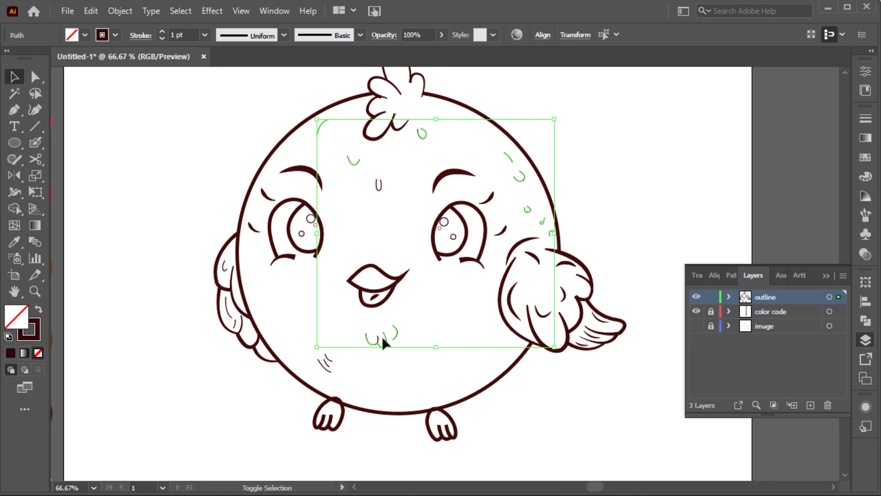
# Step: Give the small face detail strokes, including the chin lines, a tapered 2 pt profile
pyautogui.click(284, 35)
pyautogui.click(235, 71)
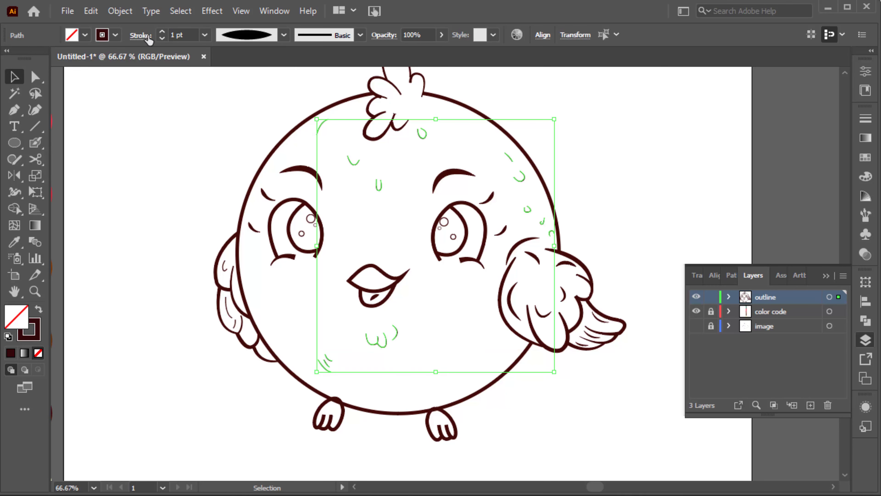
pyautogui.click(162, 31)
pyautogui.click(170, 130)
pyautogui.hotkey('ctrl', '0')
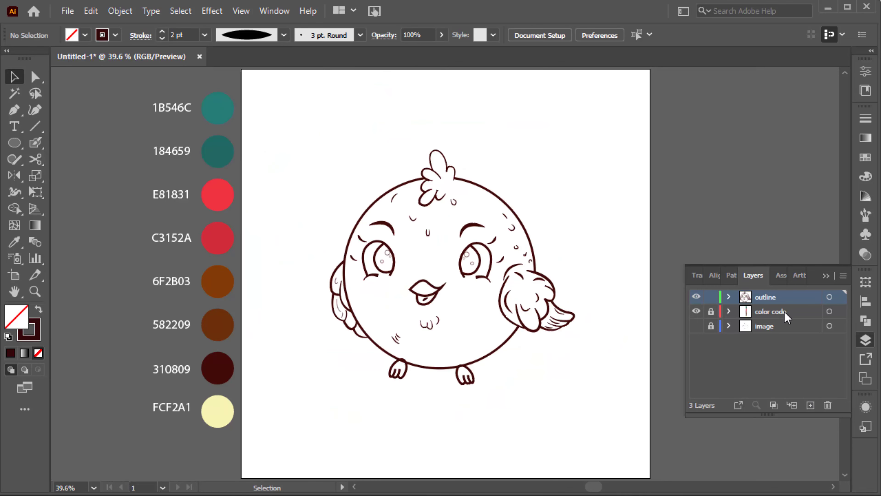
# Step: Add a background layer with an artboard-size FCF2A1 rectangle, lock it, and add a colors layer
pyautogui.click(785, 311)
pyautogui.hotkey('ctrl', 'l')
pyautogui.write('background')
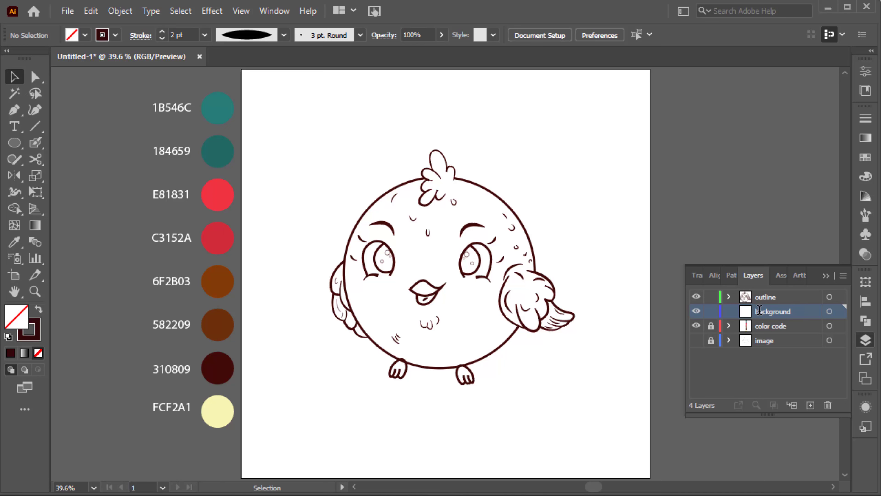
pyautogui.click(13, 242)
pyautogui.click(217, 411)
pyautogui.press('m')
pyautogui.moveTo(241, 69); pyautogui.dragTo(649, 455)
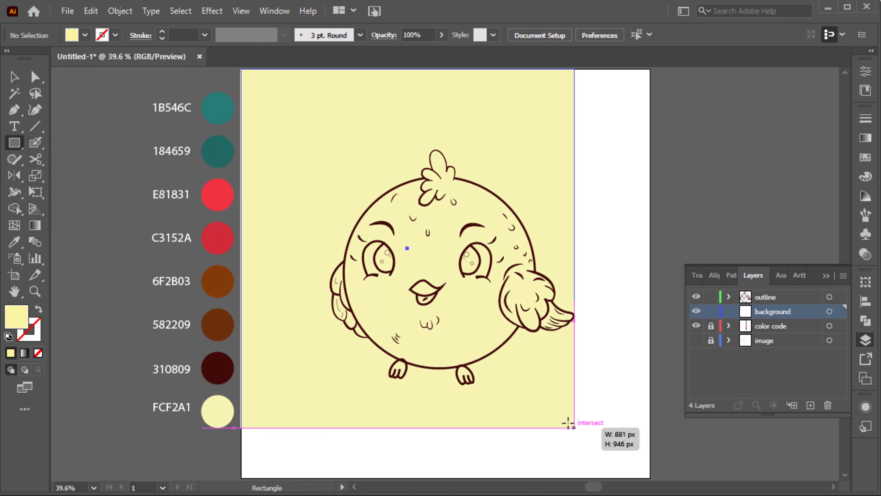
pyautogui.click(711, 311)
pyautogui.hotkey('ctrl', 'l')
pyautogui.write('colors')
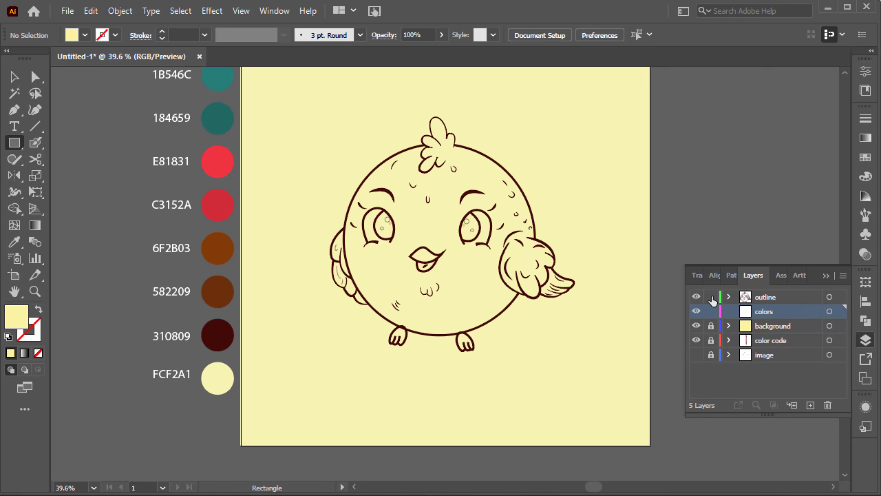
# Step: Copy the left-eye highlight into the right eye and fill both highlights white
pyautogui.click(630, 256)
pyautogui.scroll(4, 391, 229)
pyautogui.click(391, 207)
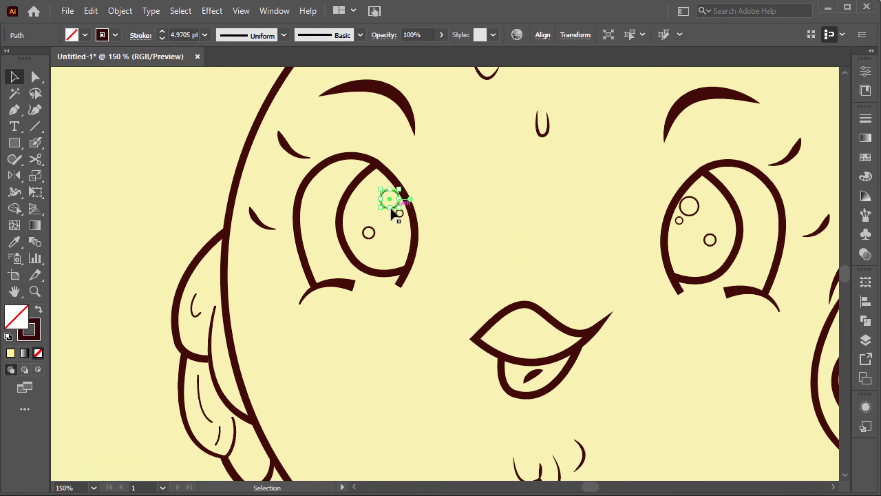
pyautogui.moveTo(400, 215); pyautogui.dragTo(400, 213)
pyautogui.hotkey('ctrl', '=')
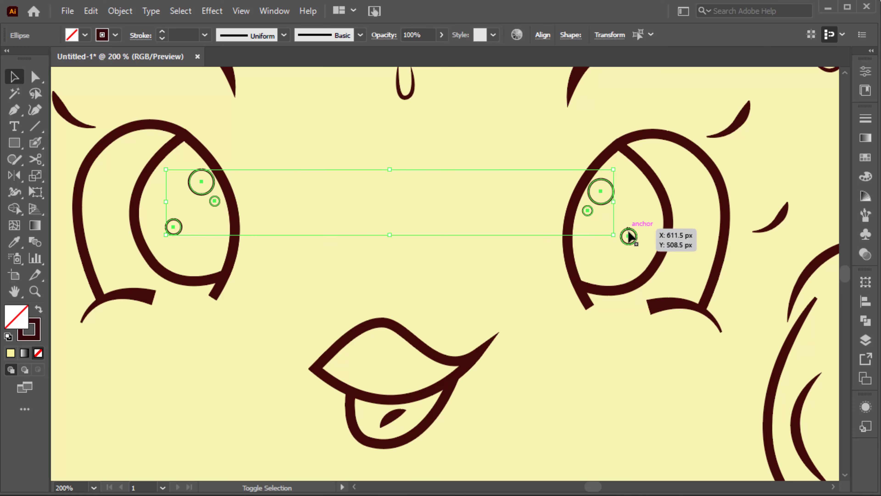
pyautogui.hotkey('ctrl', '-')
pyautogui.hotkey('ctrl', '-')
pyautogui.hotkey('ctrl', '-')
pyautogui.hotkey('shift', 'x')
pyautogui.doubleClick(16, 316)
pyautogui.click(806, 142)
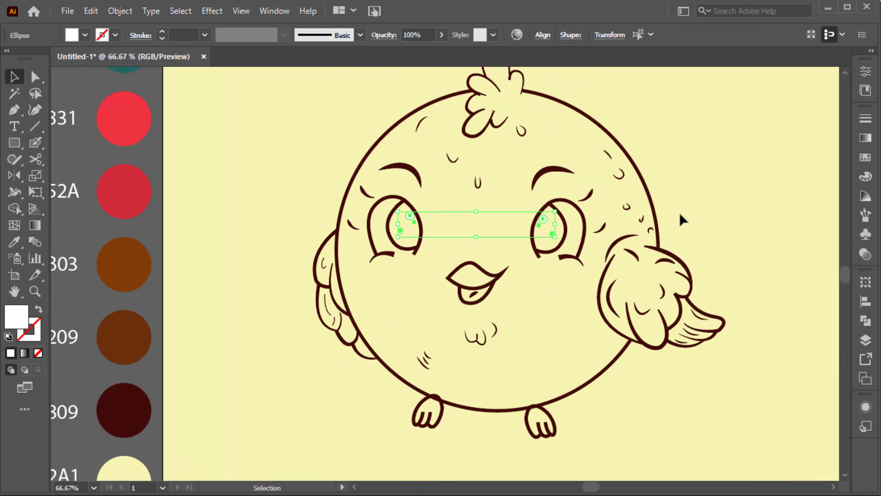
# Step: Fill both irises dark brown 310809 and make the colors layer active
pyautogui.click(548, 229)
pyautogui.keyDown('shift'); pyautogui.click(404, 229); pyautogui.keyUp('shift')
pyautogui.click(124, 410)
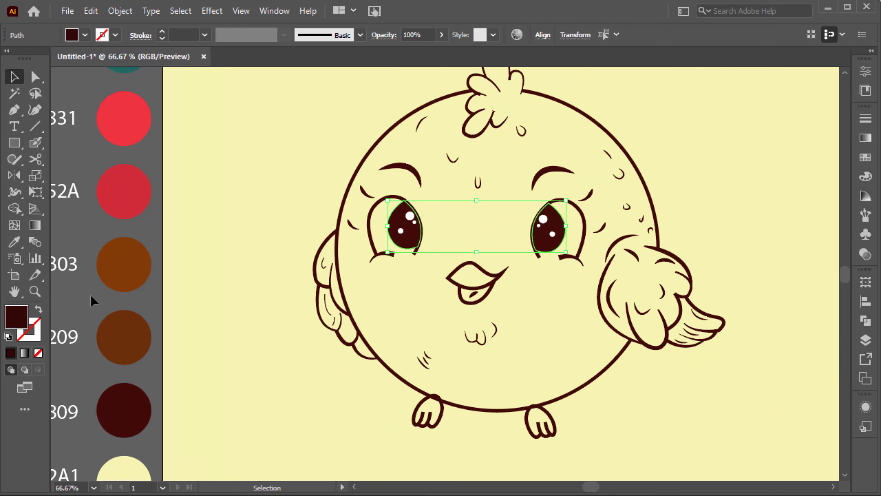
pyautogui.hotkey('ctrl', '0')
pyautogui.click(865, 340)
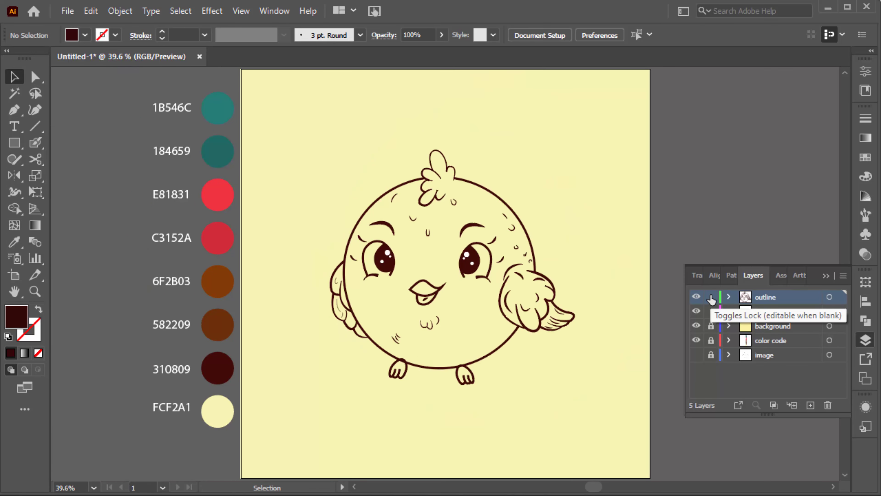
pyautogui.click(711, 310)
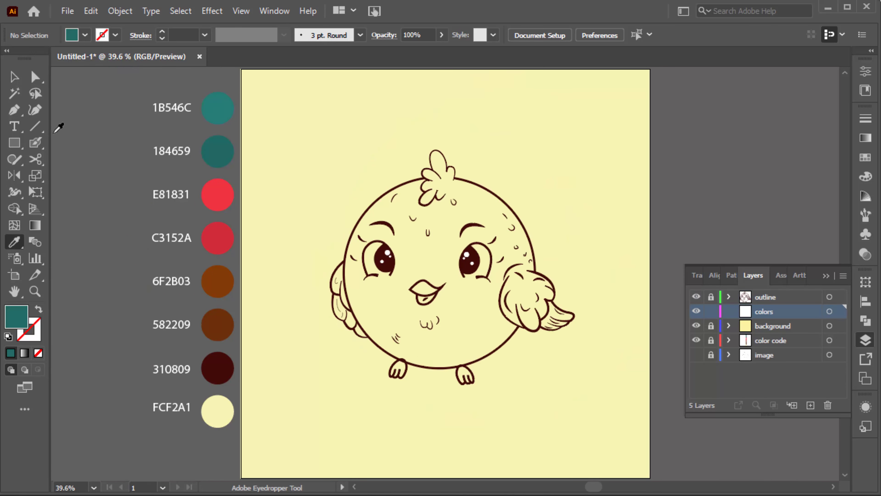
# Step: Draw a teal ellipse covering the bird's round body
pyautogui.moveTo(14, 142); pyautogui.dragTo(80, 179)
pyautogui.moveTo(441, 272); pyautogui.dragTo(515, 365)
pyautogui.scroll(2, 378, 312)
pyautogui.scroll(1, 379, 312)
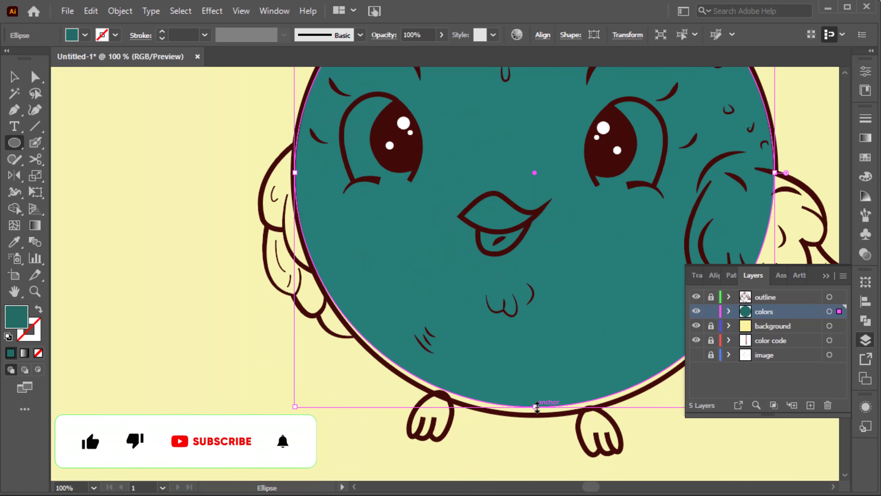
pyautogui.scroll(-2, 537, 407)
pyautogui.scroll(3, 521, 174)
pyautogui.scroll(-3, 471, 168)
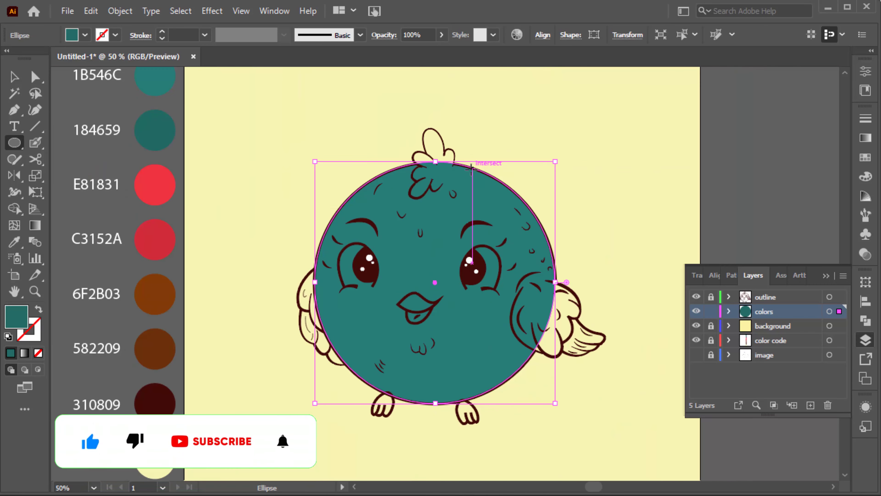
# Step: Begin the teal crest fill from the head edge up the first lobe
pyautogui.press('p')
pyautogui.scroll(2, 426, 154)
pyautogui.scroll(3, 426, 154)
pyautogui.click(407, 229)
pyautogui.moveTo(355, 170); pyautogui.dragTo(363, 150)
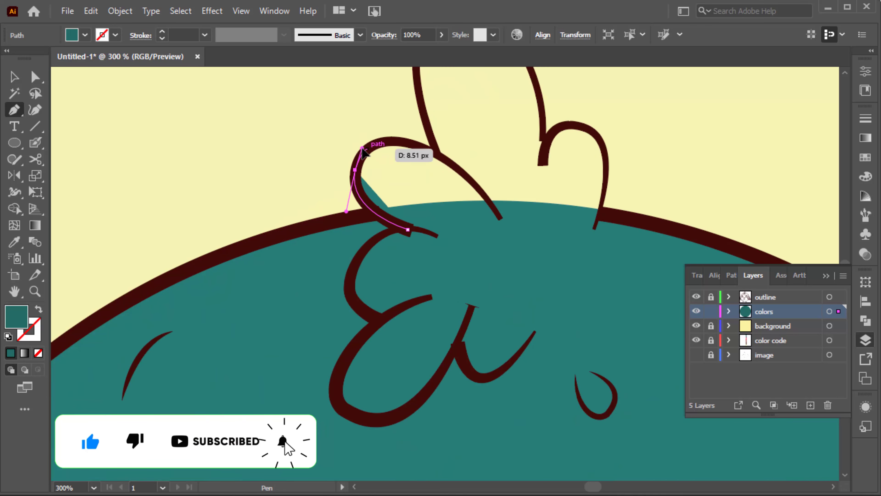
pyautogui.moveTo(436, 151); pyautogui.dragTo(479, 168)
pyautogui.scroll(-3, 433, 138)
pyautogui.scroll(2, 439, 139)
# Step: Complete the crest fill around the remaining lobes, closing it inside the body
pyautogui.click(439, 140)
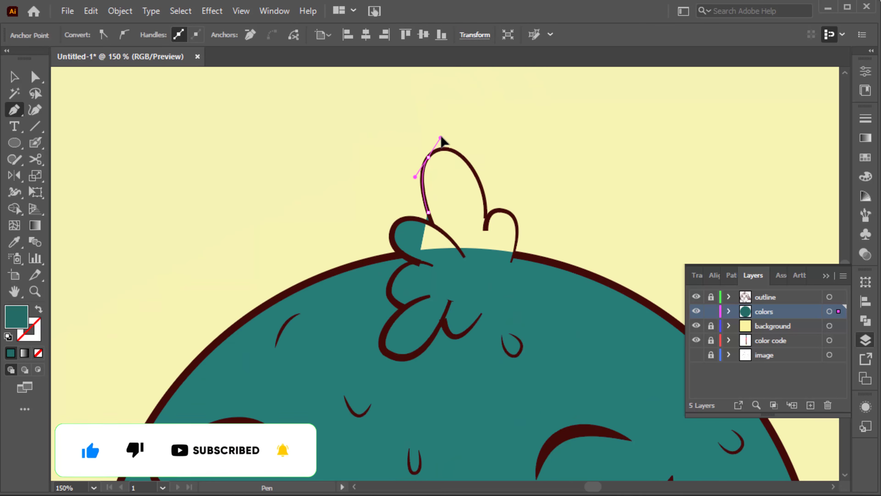
pyautogui.scroll(3, 475, 164)
pyautogui.moveTo(485, 219); pyautogui.dragTo(489, 232)
pyautogui.click(498, 276)
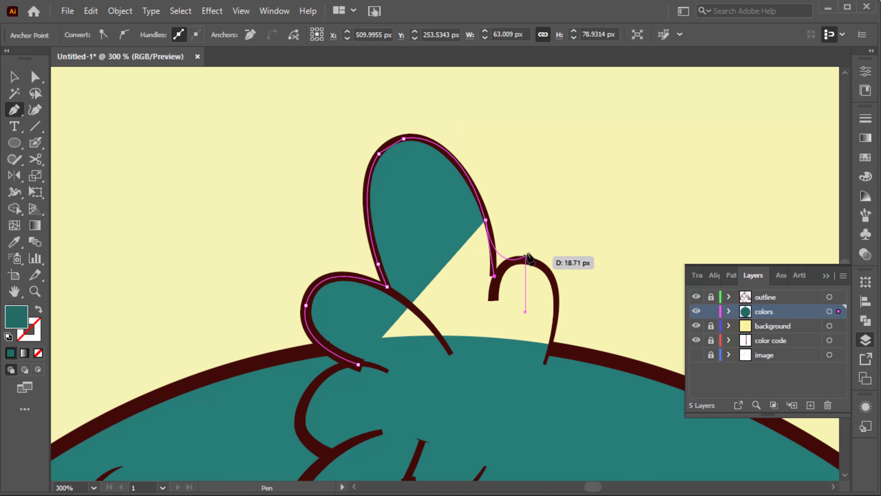
pyautogui.moveTo(542, 267); pyautogui.dragTo(547, 275)
pyautogui.click(550, 278)
pyautogui.scroll(-3, 549, 282)
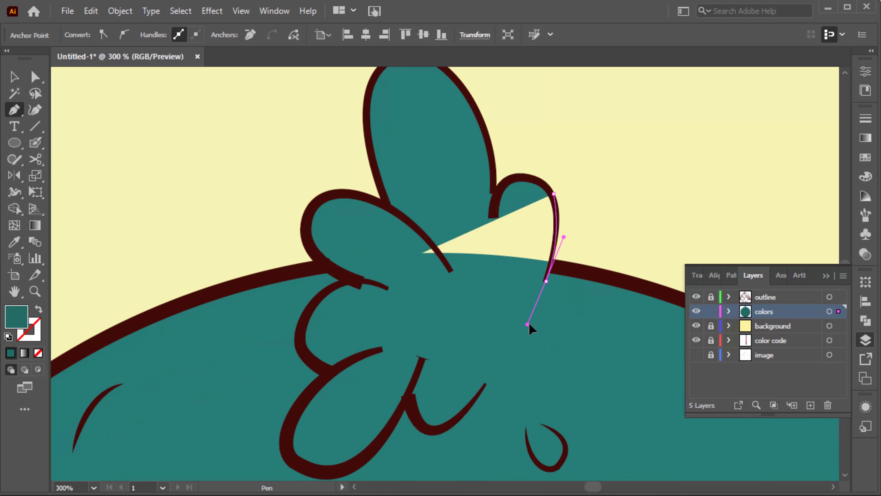
pyautogui.moveTo(529, 324); pyautogui.dragTo(529, 325)
pyautogui.hotkey('ctrl', 'shift', 'a')
# Step: Trace a teal fill shape for the left wing
pyautogui.scroll(-4, 227, 197)
pyautogui.scroll(3, 227, 184)
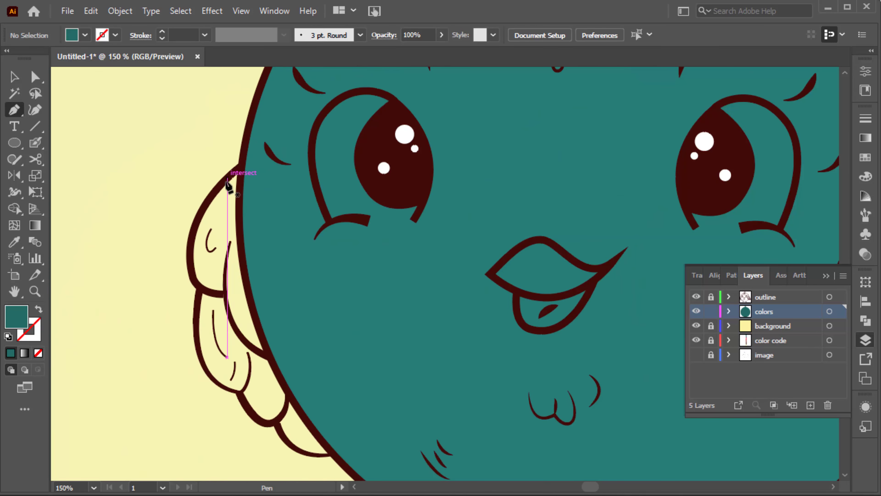
pyautogui.click(241, 166)
pyautogui.scroll(-1, 226, 302)
pyautogui.scroll(-2, 224, 324)
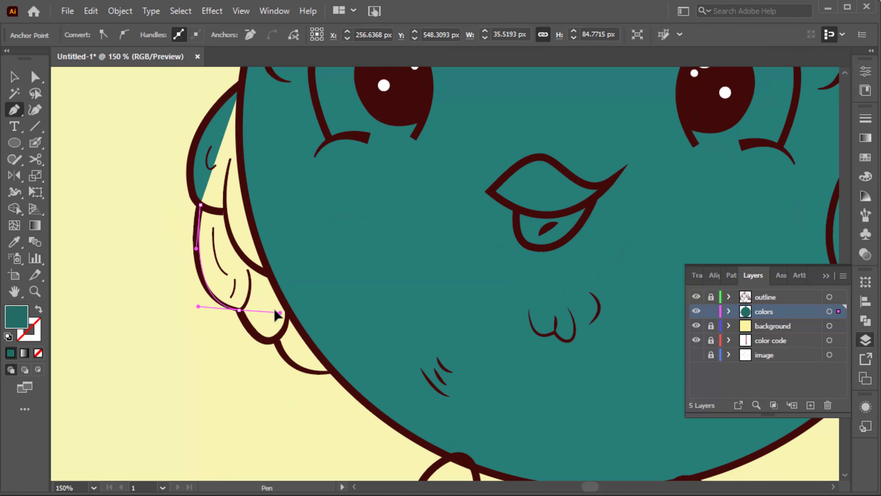
pyautogui.moveTo(240, 309); pyautogui.dragTo(282, 350)
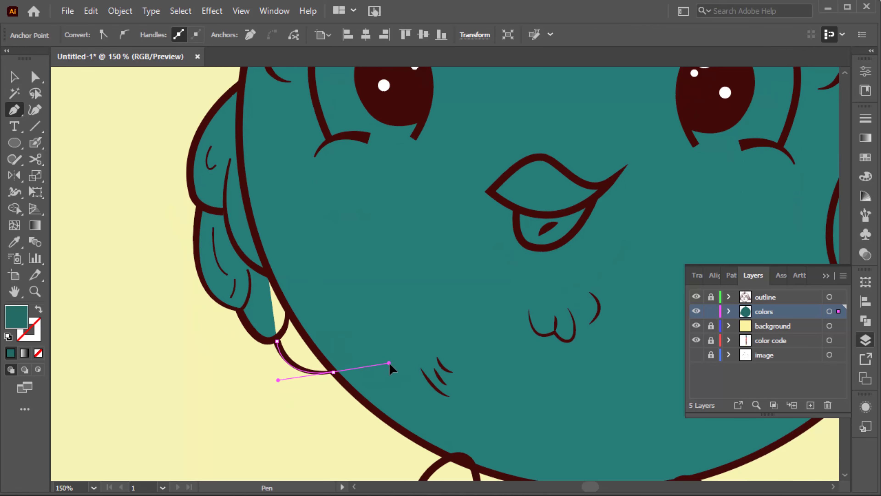
pyautogui.moveTo(391, 368); pyautogui.dragTo(390, 368)
pyautogui.hotkey('ctrl', '-')
pyautogui.hotkey('ctrl', '-')
pyautogui.press('v')
pyautogui.hotkey('ctrl', 'shift', 'a')
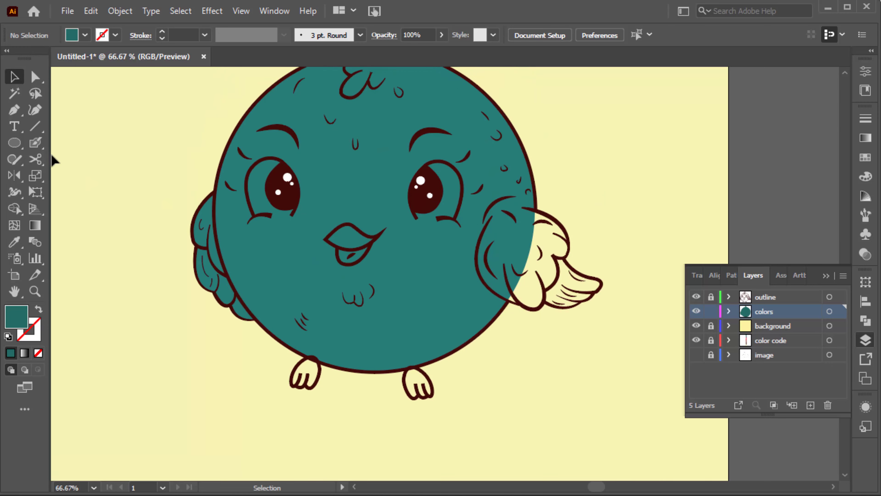
# Step: Trace a teal fill shape for the right wing around its tip and bottom edge
pyautogui.press('p')
pyautogui.scroll(1, 571, 213)
pyautogui.click(498, 205)
pyautogui.scroll(1, 557, 223)
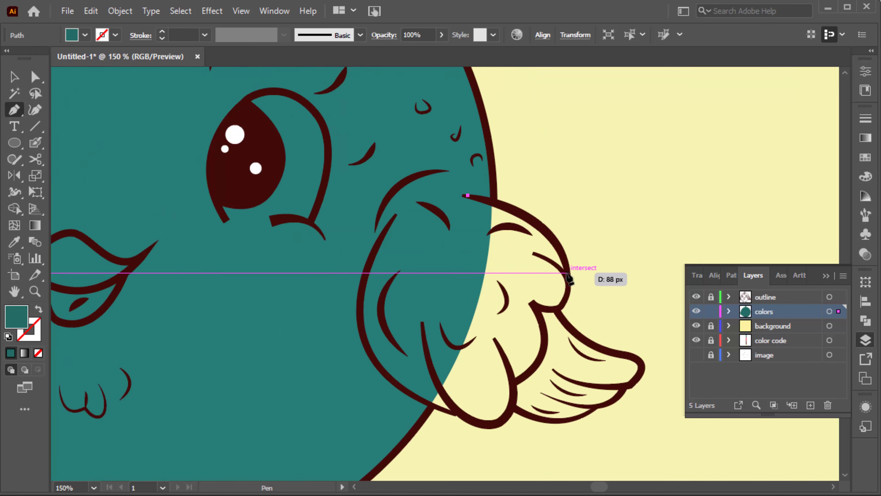
pyautogui.click(564, 305)
pyautogui.scroll(-3, 564, 305)
pyautogui.hscroll(2, 572, 302)
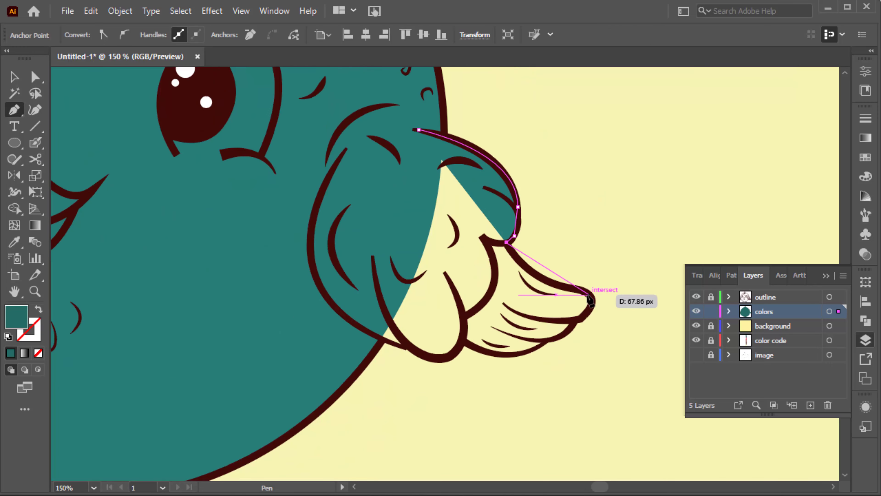
pyautogui.click(579, 320)
pyautogui.moveTo(534, 341)
pyautogui.mouseDown()
pyautogui.moveTo(544, 344)
pyautogui.moveTo(538, 349)
pyautogui.mouseUp()
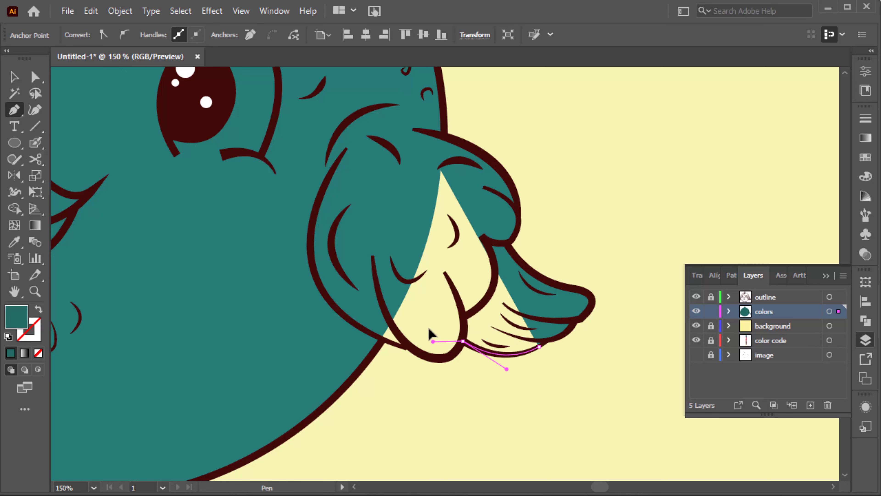
pyautogui.click(447, 359)
pyautogui.moveTo(404, 345); pyautogui.dragTo(349, 325)
pyautogui.keyDown('ctrl'); pyautogui.click(498, 138); pyautogui.keyUp('ctrl')
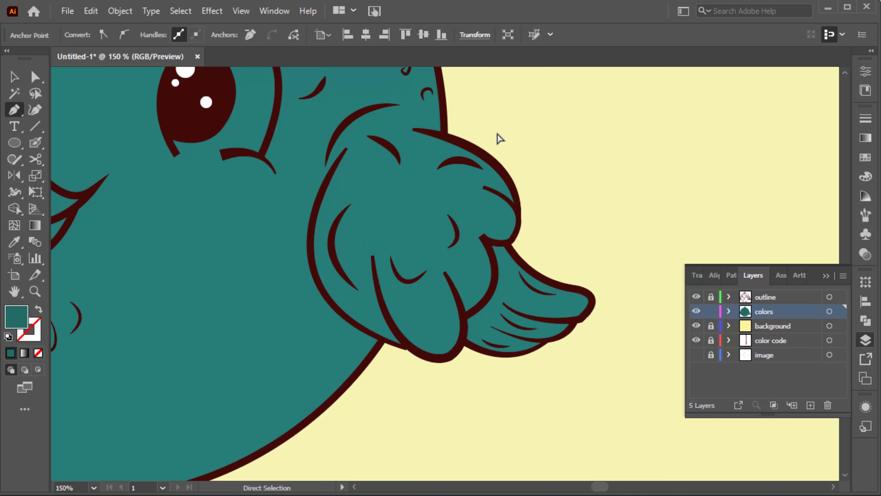
pyautogui.hotkey('ctrl', '-')
pyautogui.hotkey('ctrl', '-')
pyautogui.hotkey('ctrl', '-')
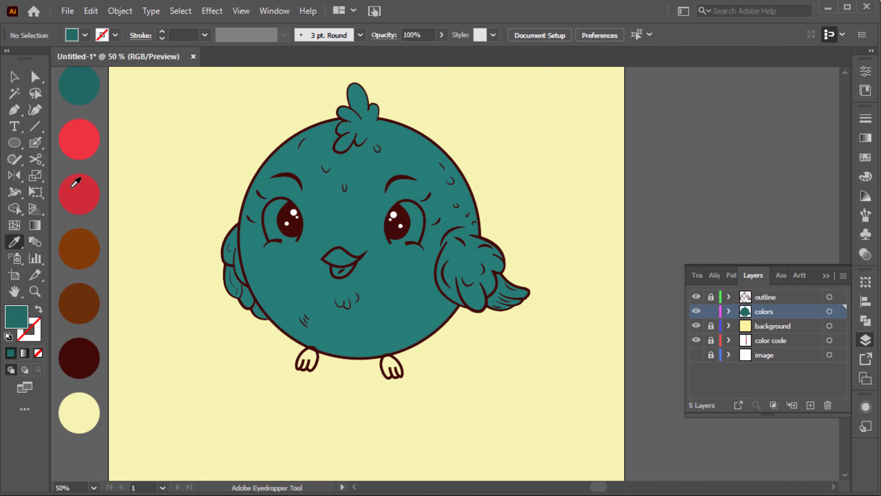
# Step: Trace a closed red fill shape over the bird's upper lip with the Pen tool
pyautogui.press('p')
pyautogui.scroll(4, 336, 261)
pyautogui.click(288, 252)
pyautogui.moveTo(357, 205); pyautogui.dragTo(385, 213)
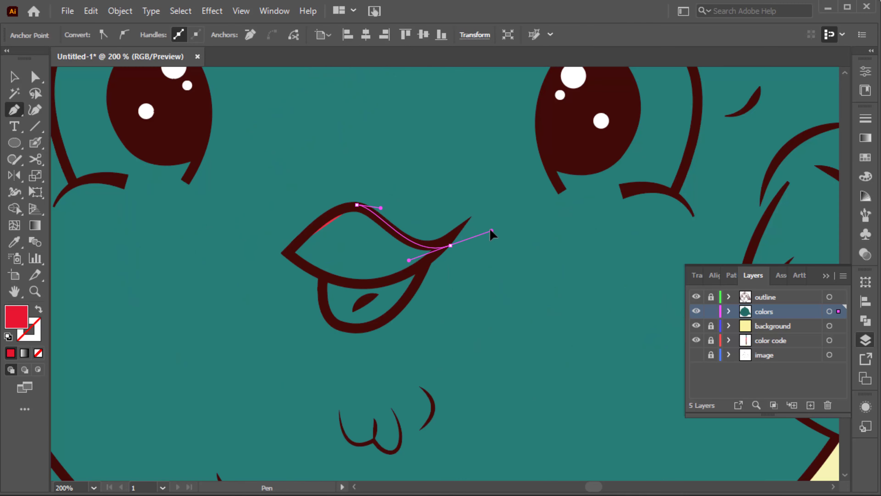
pyautogui.moveTo(450, 245); pyautogui.dragTo(491, 232)
pyautogui.click(427, 261)
pyautogui.moveTo(389, 315); pyautogui.dragTo(376, 324)
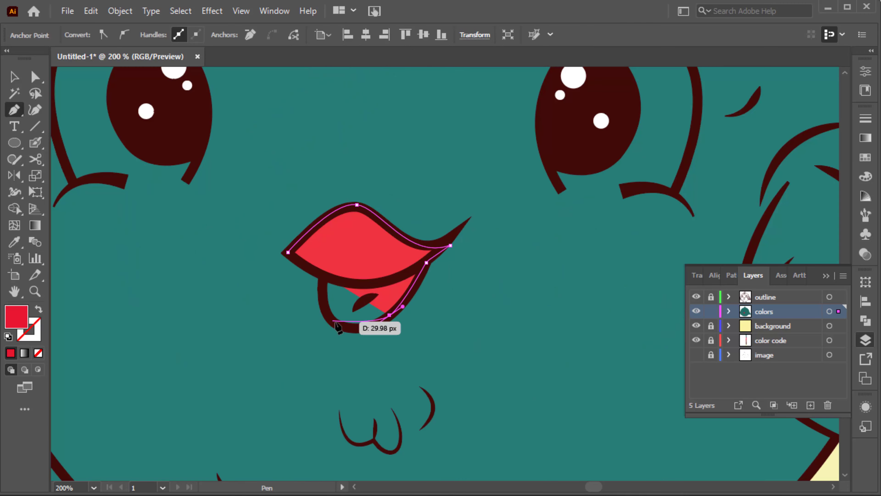
pyautogui.click(288, 252)
# Step: Draw a closed darker red C3152A shading shape across the lower lip, then fit the artboard
pyautogui.hotkey('ctrl', 'shift', 'a')
pyautogui.hotkey('ctrl', '-')
pyautogui.hotkey('ctrl', '-')
pyautogui.hotkey('ctrl', '-')
pyautogui.press('i')
pyautogui.scroll(6, 429, 305)
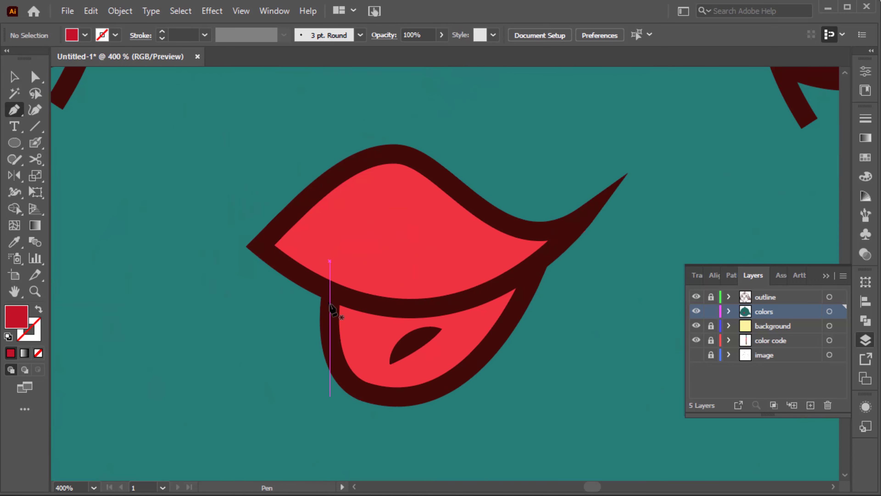
pyautogui.click(330, 304)
pyautogui.moveTo(449, 325); pyautogui.dragTo(476, 320)
pyautogui.moveTo(529, 295); pyautogui.dragTo(438, 305)
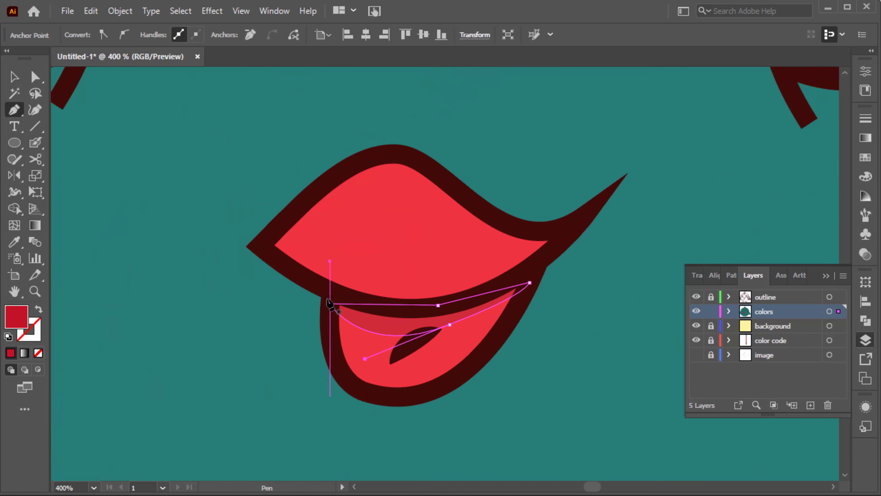
pyautogui.click(330, 304)
pyautogui.keyDown('ctrl'); pyautogui.click(273, 291); pyautogui.keyUp('ctrl')
pyautogui.hotkey('ctrl', '0')
# Step: Draw a closed brown 582209 shading shape on the bird's left foot and deselect it
pyautogui.press('v')
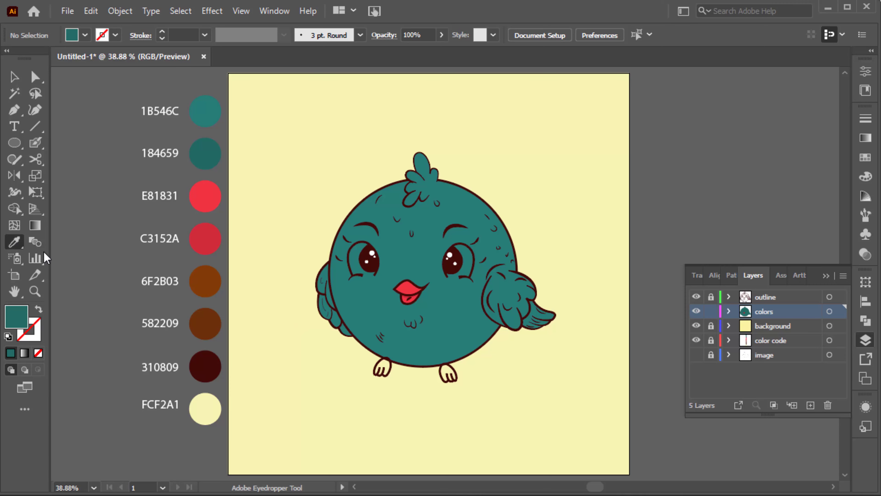
pyautogui.scroll(5, 383, 364)
pyautogui.moveTo(349, 362); pyautogui.dragTo(421, 336)
pyautogui.moveTo(398, 425); pyautogui.dragTo(416, 425)
pyautogui.scroll(2, 399, 426)
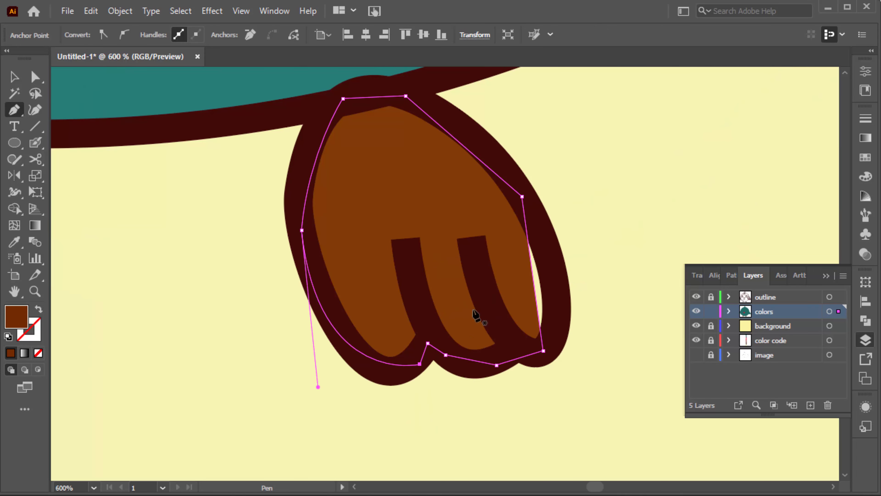
pyautogui.press('a')
pyautogui.click(586, 275)
pyautogui.hotkey('ctrl', '0')
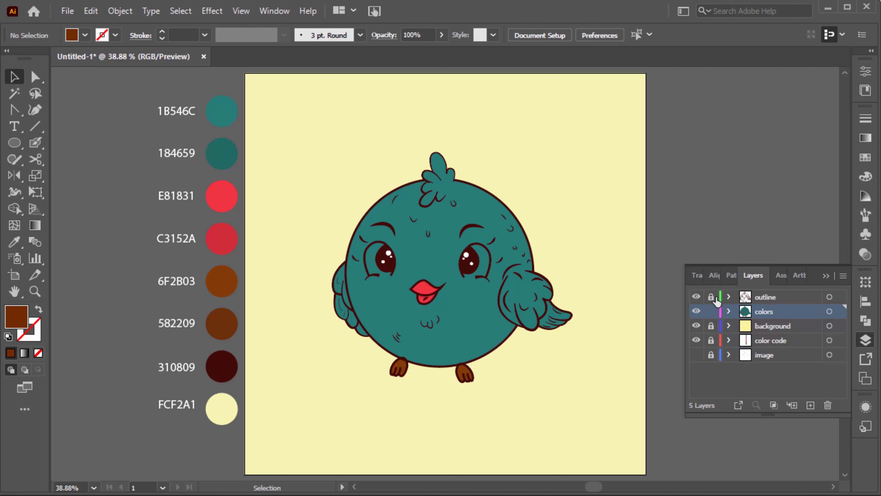
pyautogui.click(718, 298)
# Step: Taper the left, right and middle toe strokes with the Width tool
pyautogui.press('v')
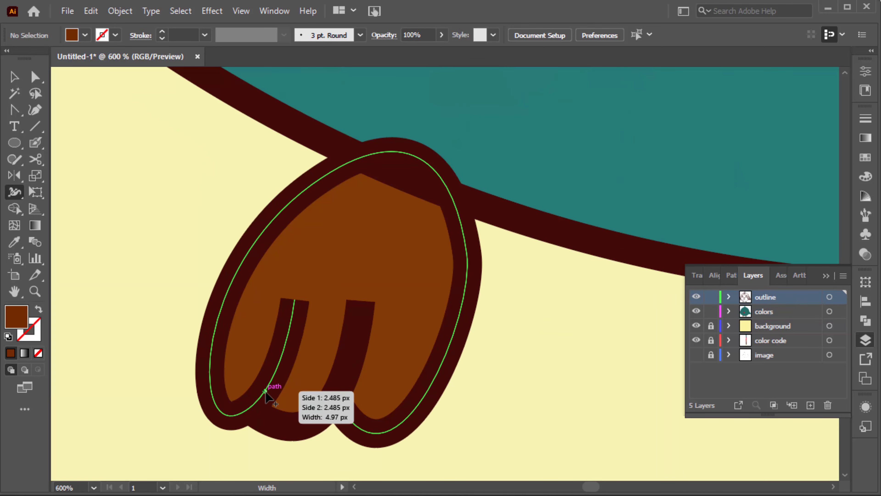
pyautogui.moveTo(275, 393); pyautogui.dragTo(265, 385)
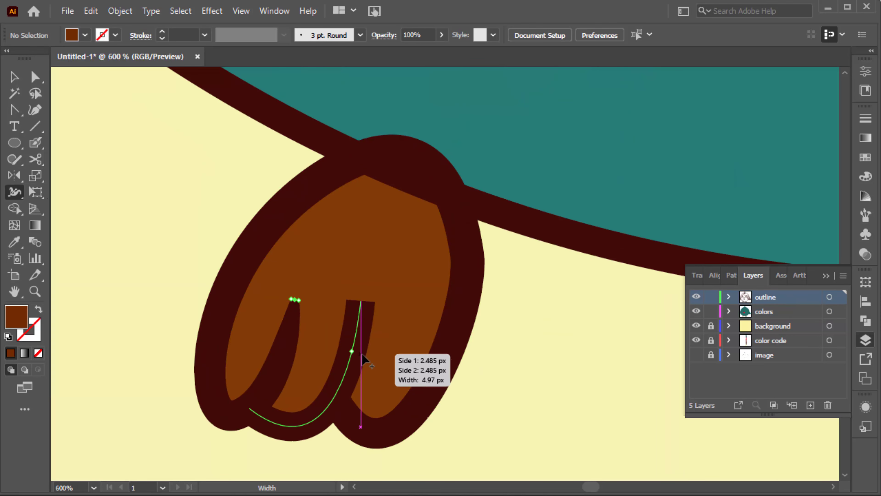
pyautogui.moveTo(360, 370); pyautogui.dragTo(373, 304)
pyautogui.scroll(-5, 373, 304)
pyautogui.scroll(5, 642, 329)
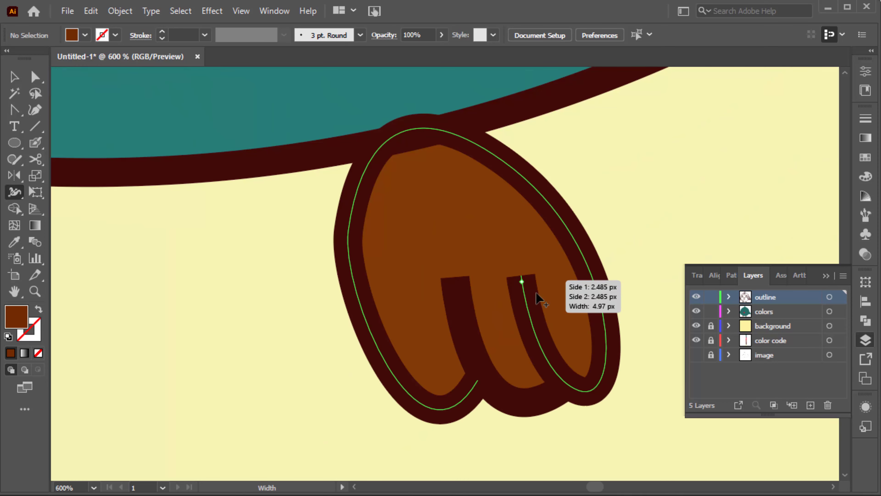
pyautogui.moveTo(535, 332); pyautogui.dragTo(549, 328)
pyautogui.moveTo(537, 274); pyautogui.dragTo(521, 279)
pyautogui.moveTo(472, 305); pyautogui.dragTo(472, 282)
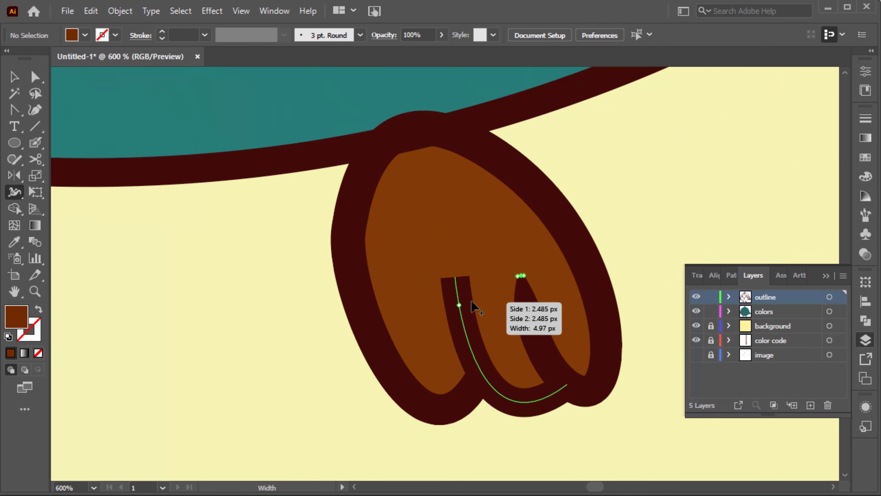
# Step: Select a wing detail stroke to inspect it, then deselect it
pyautogui.scroll(-3, 505, 363)
pyautogui.press('v')
pyautogui.scroll(-3, 505, 363)
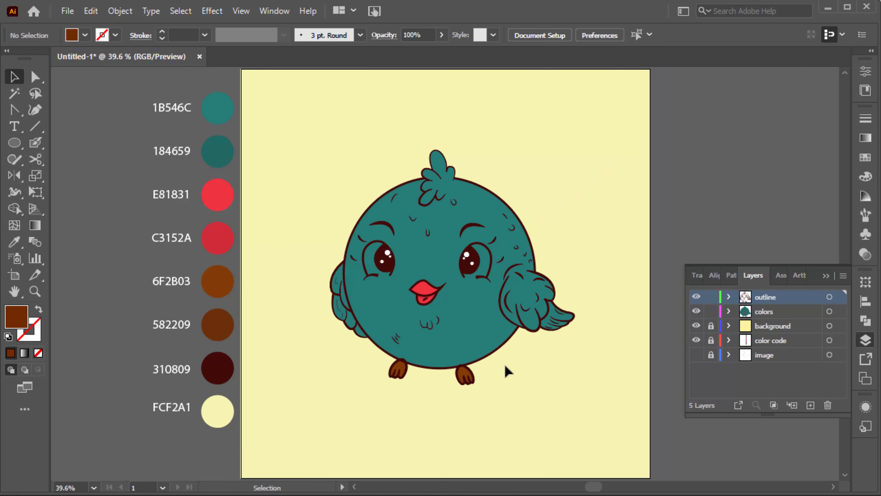
pyautogui.click(385, 260)
pyautogui.scroll(3, 385, 260)
pyautogui.scroll(2, 347, 243)
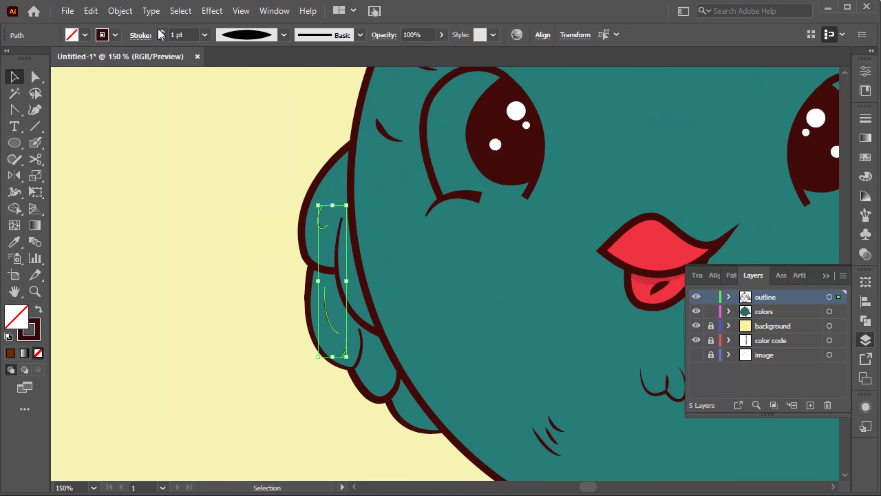
pyautogui.click(187, 178)
pyautogui.hotkey('ctrl', '0')
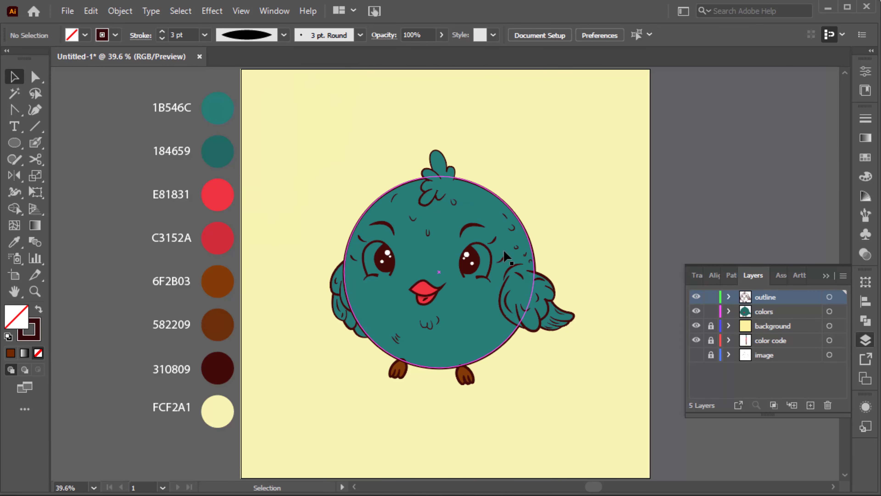
# Step: Thicken the right eye outline near its top with the Width tool so it tapers
pyautogui.click(503, 255)
pyautogui.scroll(2, 498, 252)
pyautogui.hotkey('shift', 'w')
pyautogui.scroll(2, 485, 278)
pyautogui.scroll(2, 471, 311)
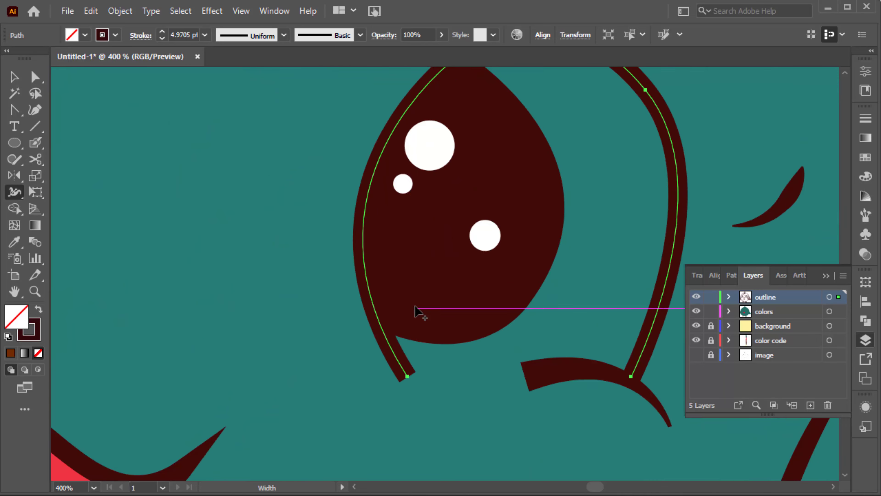
pyautogui.moveTo(465, 71)
pyautogui.mouseDown()
pyautogui.moveTo(492, 98)
pyautogui.moveTo(462, 118)
pyautogui.moveTo(473, 122)
pyautogui.mouseUp()
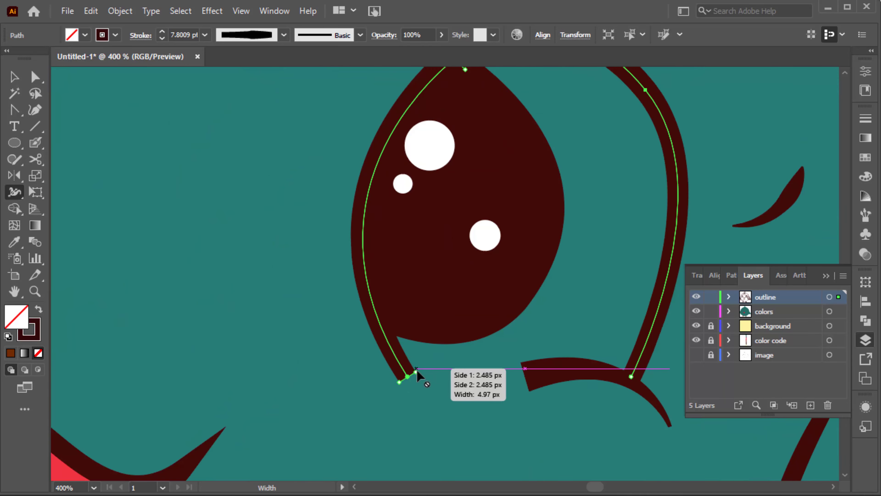
pyautogui.scroll(-3, 411, 371)
pyautogui.scroll(3, 163, 264)
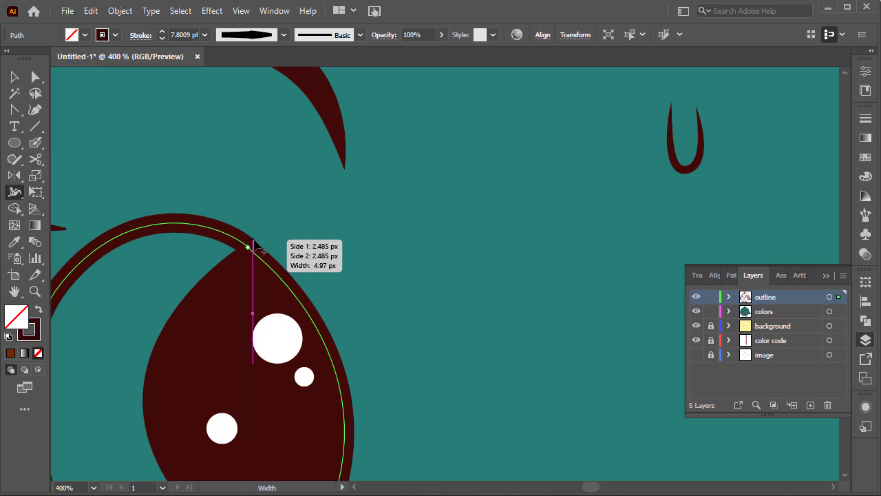
pyautogui.scroll(-3, 252, 264)
pyautogui.scroll(3, 251, 276)
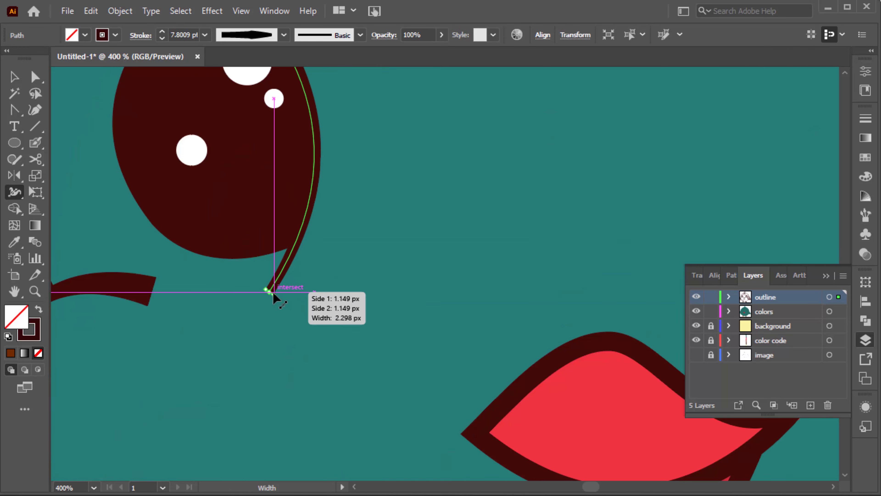
pyautogui.scroll(5, 246, 136)
pyautogui.scroll(2, 252, 133)
pyautogui.scroll(-3, 246, 136)
pyautogui.scroll(-2, 246, 136)
pyautogui.press('v')
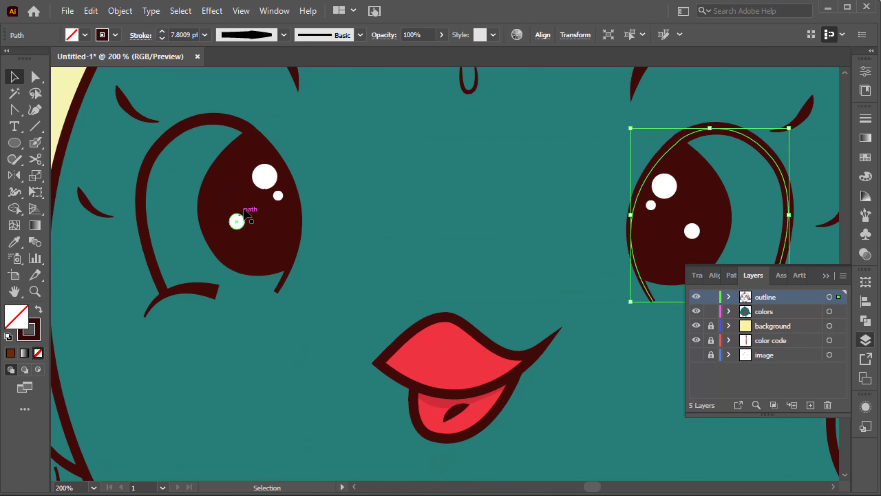
pyautogui.hotkey('ctrl', '0')
pyautogui.hotkey('ctrl', 'shift', 'a')
# Step: Pick up darker teal 184659 as the fill and make the colors layer active for Pen drawing
pyautogui.click(227, 141)
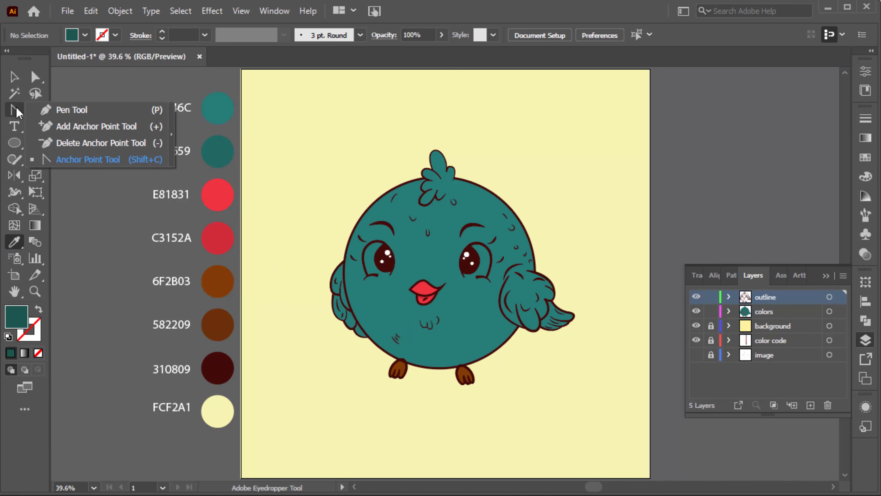
pyautogui.moveTo(14, 110); pyautogui.dragTo(69, 109)
pyautogui.click(762, 312)
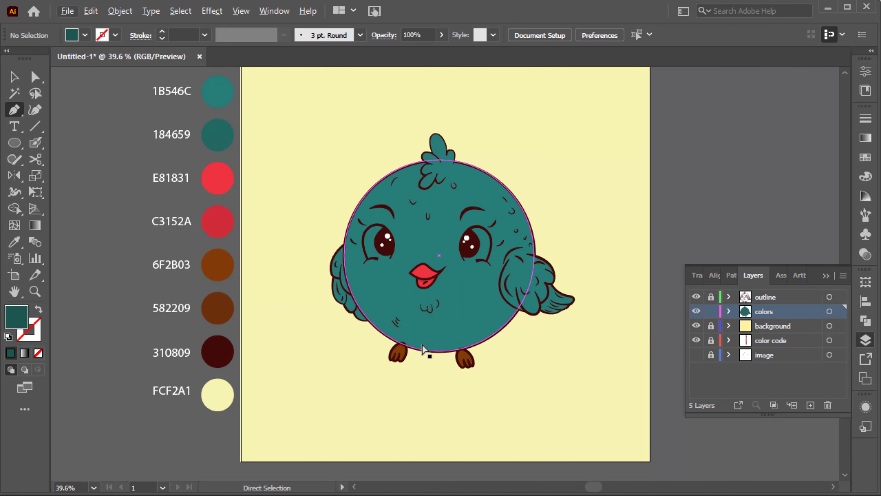
pyautogui.scroll(2, 534, 315)
# Step: Start the body shadow path from the left edge across the belly and up the right wing edge
pyautogui.click(231, 307)
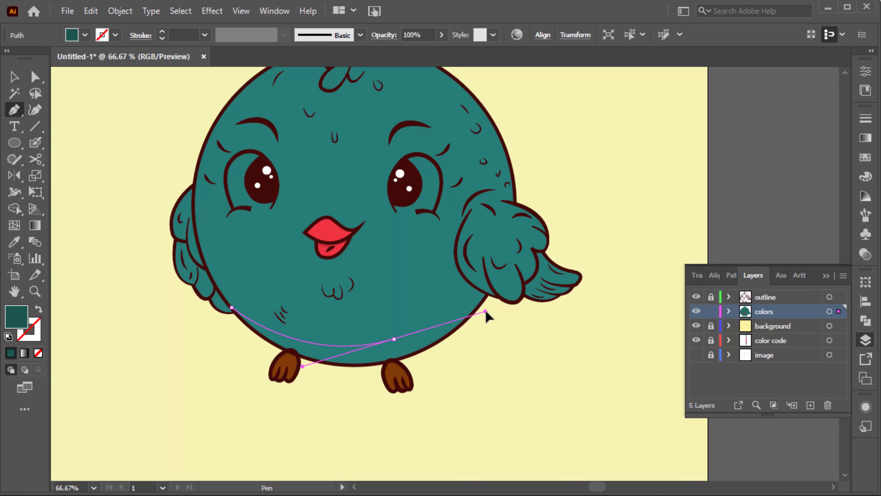
pyautogui.moveTo(449, 323); pyautogui.dragTo(444, 322)
pyautogui.click(460, 296)
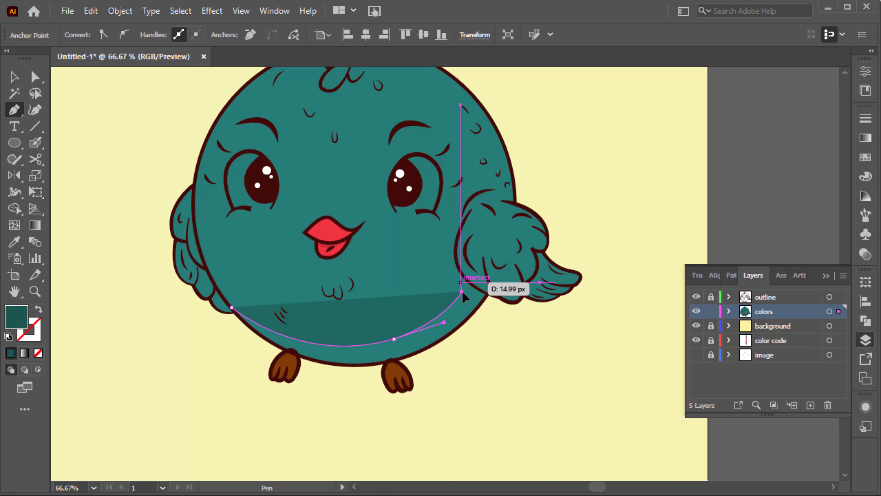
pyautogui.scroll(3, 460, 296)
pyautogui.moveTo(458, 203); pyautogui.dragTo(484, 166)
pyautogui.moveTo(458, 236); pyautogui.dragTo(469, 204)
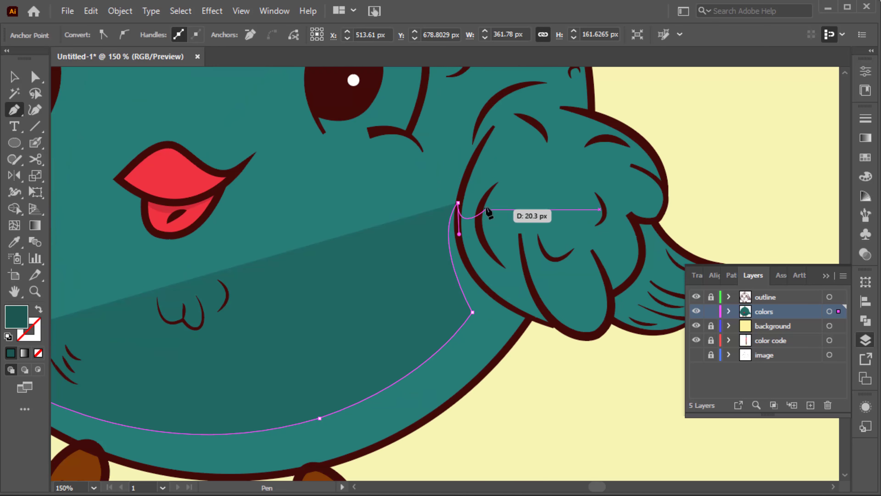
pyautogui.scroll(1, 499, 290)
pyautogui.hscroll(2, 499, 289)
# Step: Continue the shadow along the body outline and belly bottom, closing it at the left edge
pyautogui.moveTo(477, 323); pyautogui.dragTo(531, 351)
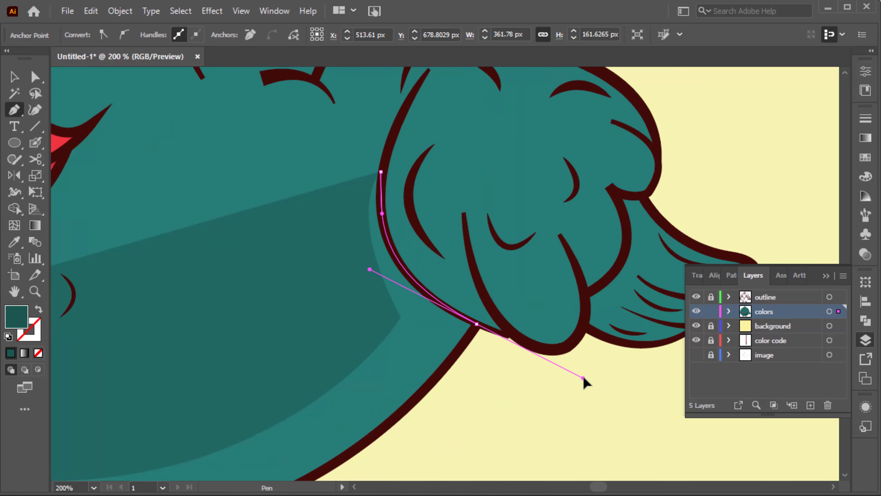
pyautogui.scroll(-2, 467, 350)
pyautogui.scroll(-5, 382, 329)
pyautogui.moveTo(340, 314); pyautogui.dragTo(204, 321)
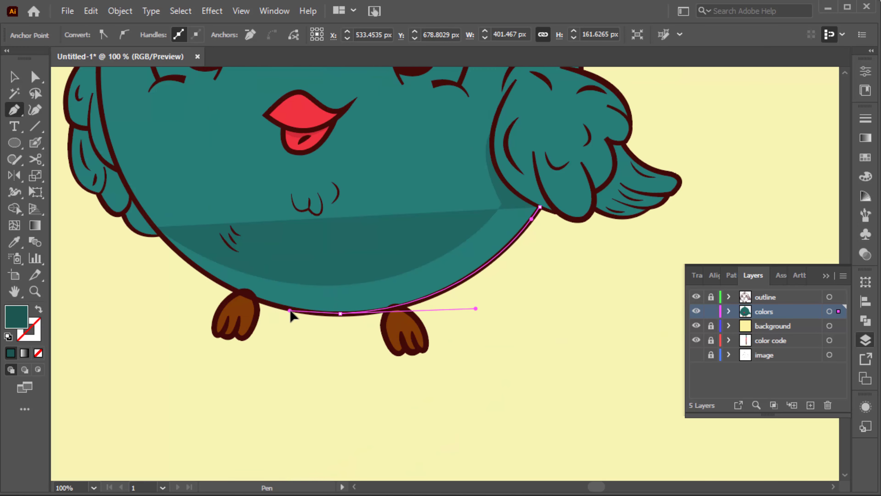
pyautogui.moveTo(291, 310); pyautogui.dragTo(274, 313)
pyautogui.moveTo(156, 228); pyautogui.dragTo(143, 204)
pyautogui.keyDown('ctrl'); pyautogui.click(139, 287); pyautogui.keyUp('ctrl')
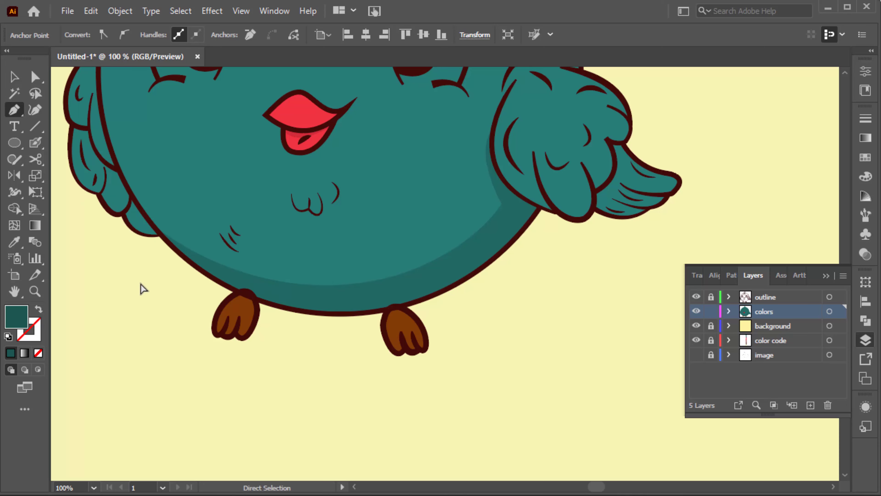
pyautogui.scroll(-2, 244, 274)
# Step: Draw a darker teal shading shape on the left wing
pyautogui.scroll(5, 157, 202)
pyautogui.click(197, 187)
pyautogui.scroll(-1, 233, 305)
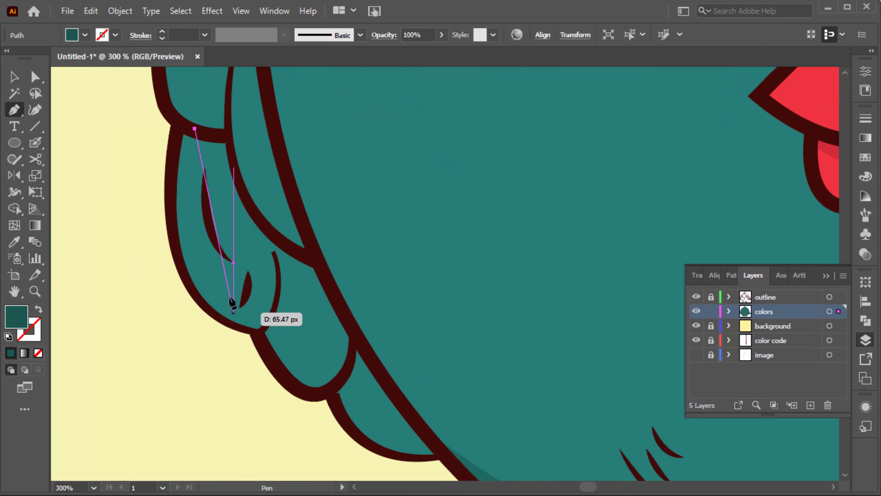
pyautogui.moveTo(261, 335); pyautogui.dragTo(202, 306)
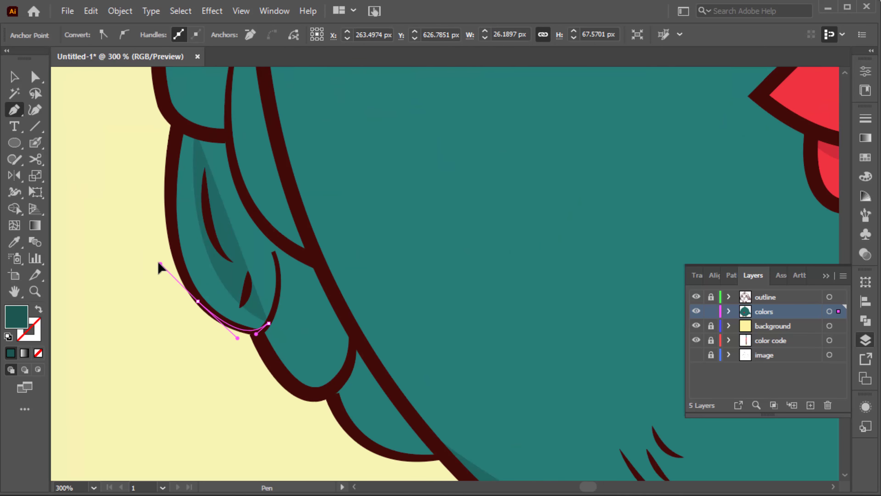
pyautogui.scroll(-2, 159, 267)
pyautogui.moveTo(188, 166); pyautogui.dragTo(160, 226)
pyautogui.keyDown('ctrl'); pyautogui.click(132, 154); pyautogui.keyUp('ctrl')
pyautogui.scroll(-2, 120, 158)
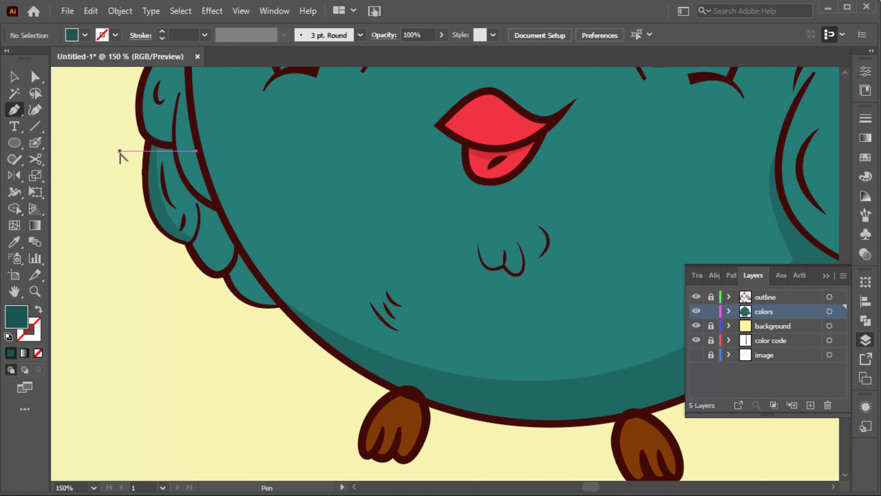
pyautogui.scroll(2, 120, 158)
pyautogui.moveTo(219, 242); pyautogui.dragTo(239, 264)
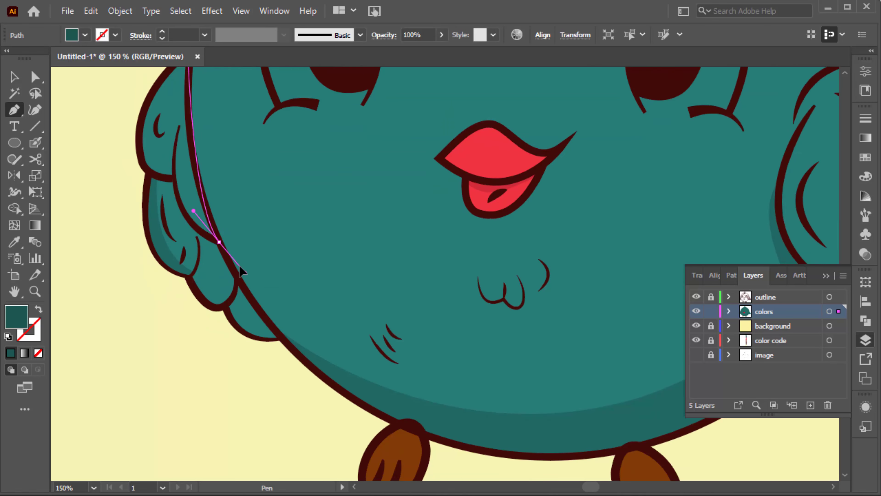
pyautogui.scroll(3, 222, 227)
pyautogui.keyDown('ctrl'); pyautogui.click(188, 92); pyautogui.keyUp('ctrl')
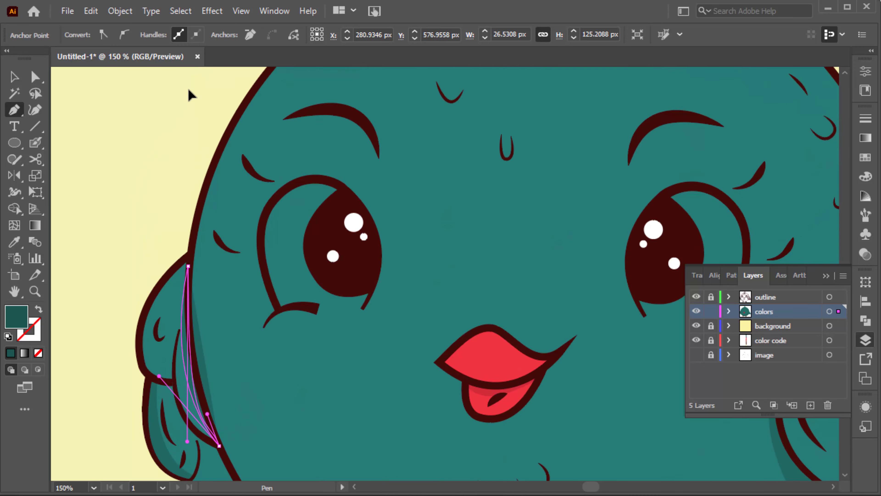
pyautogui.scroll(-2, 142, 171)
pyautogui.scroll(-5, 202, 243)
pyautogui.keyDown('alt'); pyautogui.scroll(1, 208, 209); pyautogui.keyUp('alt')
# Step: Add a closed shading shape around a wing feather
pyautogui.click(217, 176)
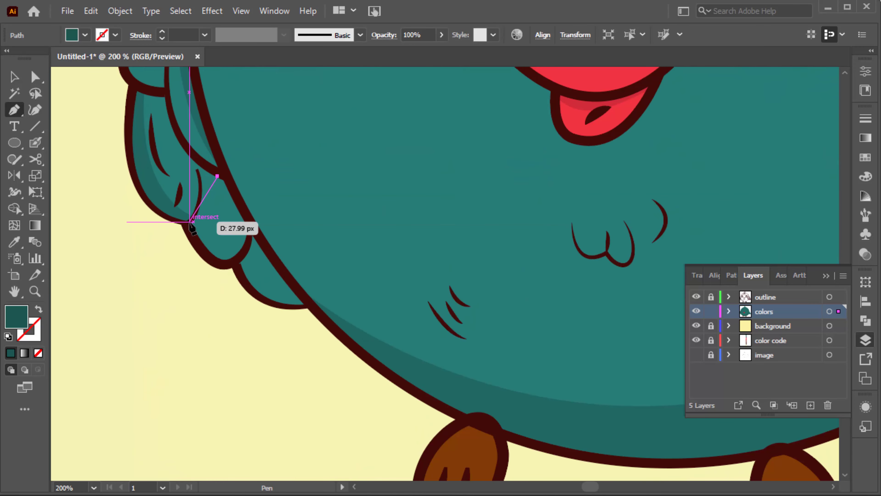
pyautogui.moveTo(222, 265); pyautogui.dragTo(242, 255)
pyautogui.moveTo(253, 224); pyautogui.dragTo(255, 232)
pyautogui.moveTo(228, 176); pyautogui.dragTo(231, 182)
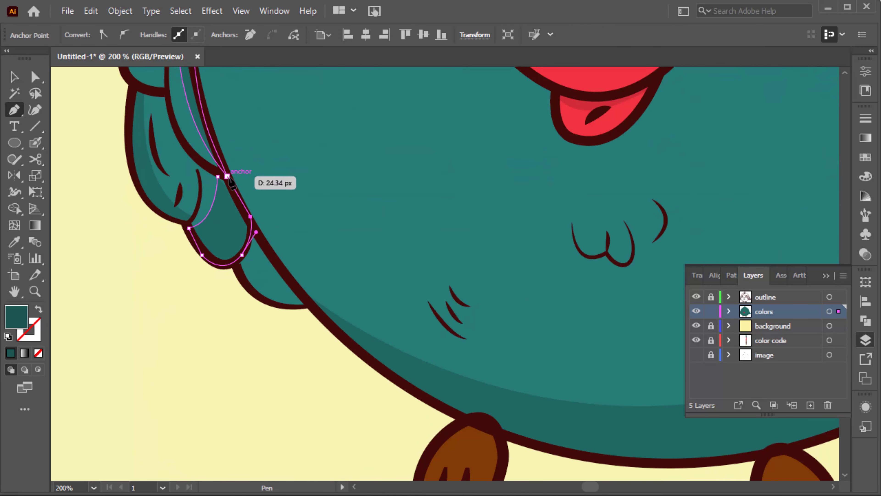
pyautogui.keyDown('alt'); pyautogui.scroll(-3, 166, 287); pyautogui.keyUp('alt')
pyautogui.keyDown('alt'); pyautogui.scroll(3, 542, 278); pyautogui.keyUp('alt')
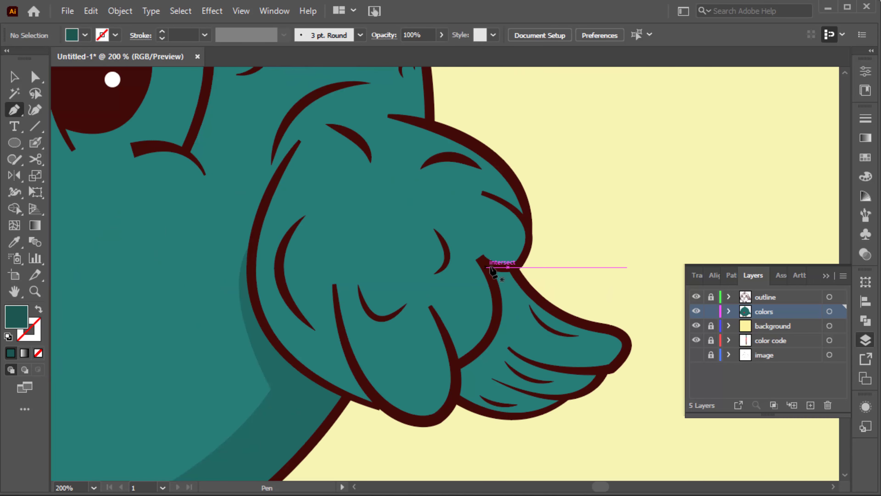
pyautogui.keyDown('alt'); pyautogui.scroll(2, 498, 262); pyautogui.keyUp('alt')
pyautogui.keyDown('alt'); pyautogui.scroll(-1, 502, 256); pyautogui.keyUp('alt')
# Step: Shade under the right wing tip along its lower and inner edges
pyautogui.moveTo(452, 301); pyautogui.dragTo(525, 326)
pyautogui.scroll(-3, 525, 327)
pyautogui.moveTo(528, 236)
pyautogui.mouseDown()
pyautogui.moveTo(531, 306)
pyautogui.moveTo(560, 291)
pyautogui.mouseUp()
pyautogui.click(431, 357)
pyautogui.scroll(-2, 430, 358)
pyautogui.hscroll(-3, 366, 338)
pyautogui.click(305, 299)
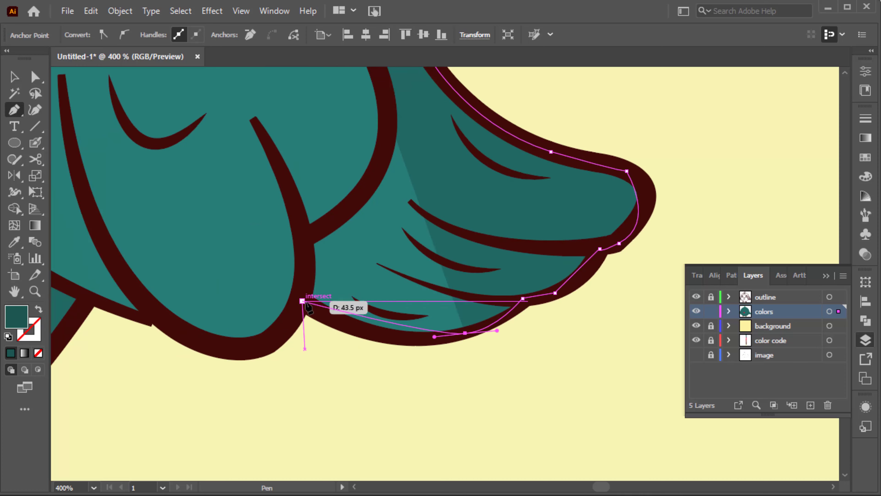
pyautogui.click(302, 266)
pyautogui.click(305, 236)
pyautogui.scroll(3, 360, 197)
pyautogui.click(357, 160)
pyautogui.keyDown('alt'); pyautogui.scroll(-5, 383, 172); pyautogui.keyUp('alt')
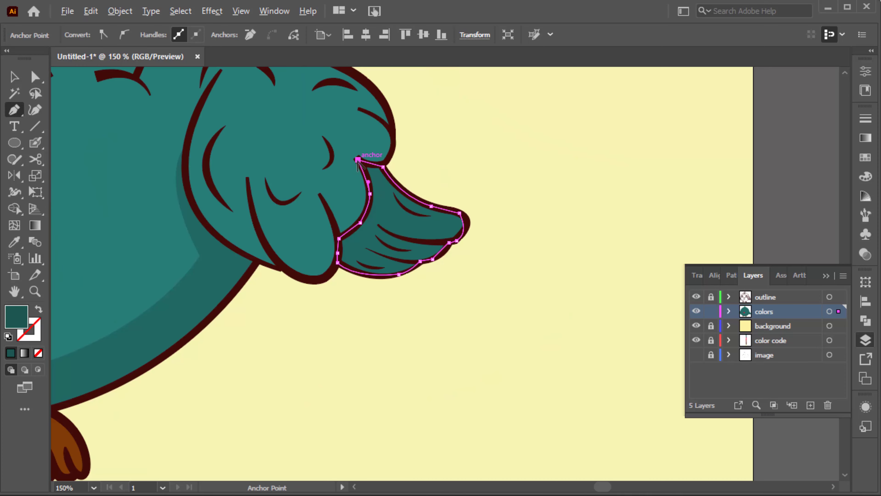
pyautogui.press('v')
pyautogui.click(480, 193)
pyautogui.hotkey('ctrl', '0')
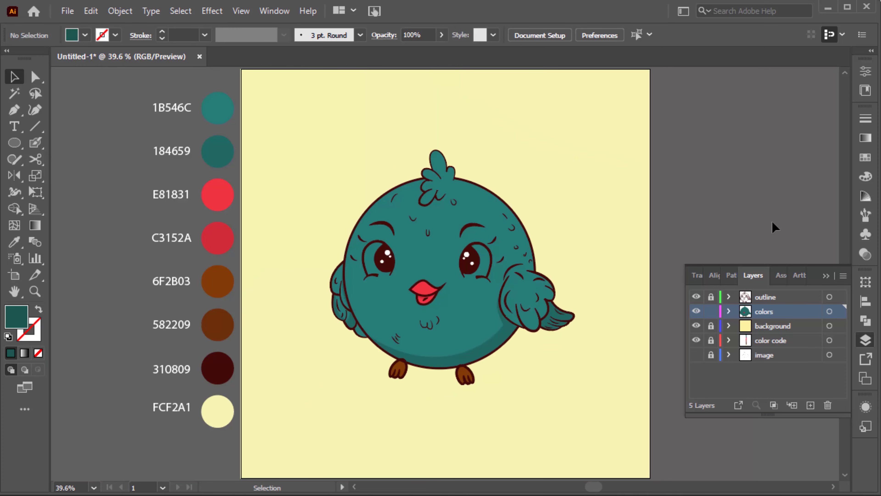
# Step: Draw a closed darker teal shading shape inside the head curl
pyautogui.press('p')
pyautogui.keyDown('alt'); pyautogui.scroll(5, 434, 233); pyautogui.keyUp('alt')
pyautogui.keyDown('alt'); pyautogui.scroll(2, 435, 149); pyautogui.keyUp('alt')
pyautogui.click(434, 143)
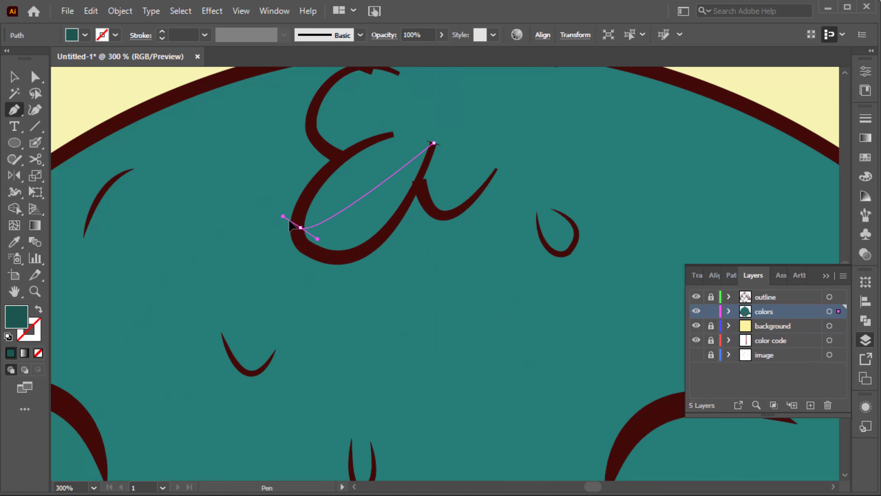
pyautogui.moveTo(299, 227); pyautogui.dragTo(308, 255)
pyautogui.click(305, 251)
pyautogui.click(354, 257)
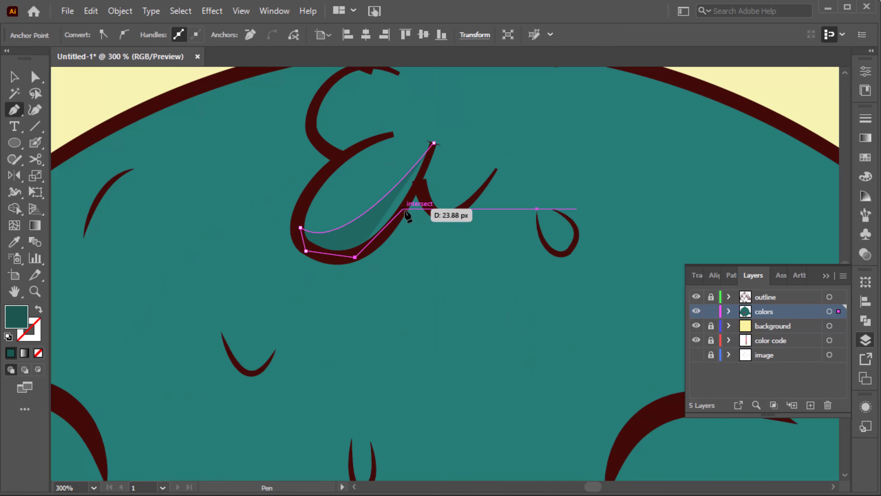
pyautogui.click(433, 143)
pyautogui.press('v')
pyautogui.click(462, 160)
pyautogui.hotkey('ctrl', '0')
# Step: Draw a flat oval below the bird's feet and colour it darker beige D3C98C
pyautogui.moveTo(363, 397); pyautogui.dragTo(507, 409)
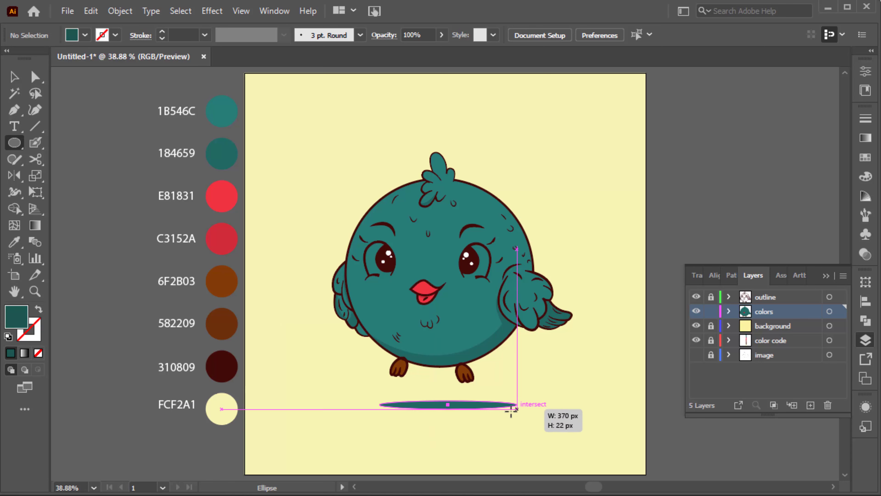
pyautogui.press('v')
pyautogui.hotkey('ctrl', 'shift', 'a')
pyautogui.press('i')
pyautogui.click(328, 380)
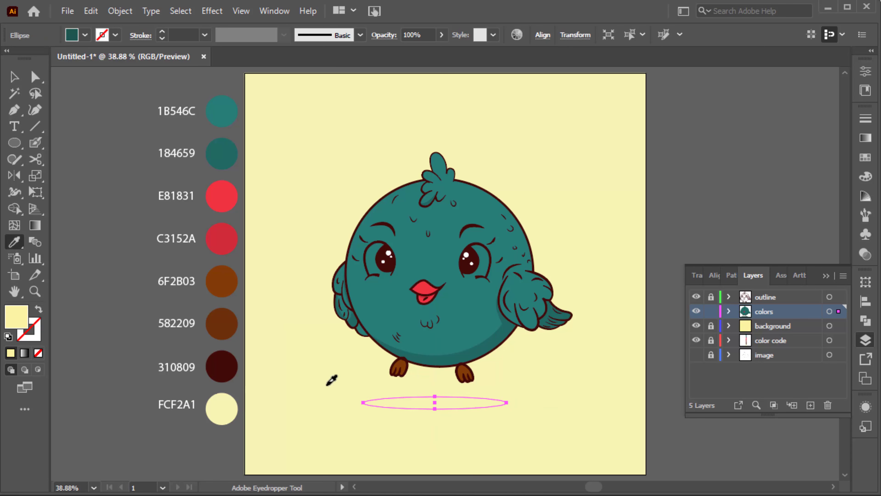
pyautogui.press('Return')
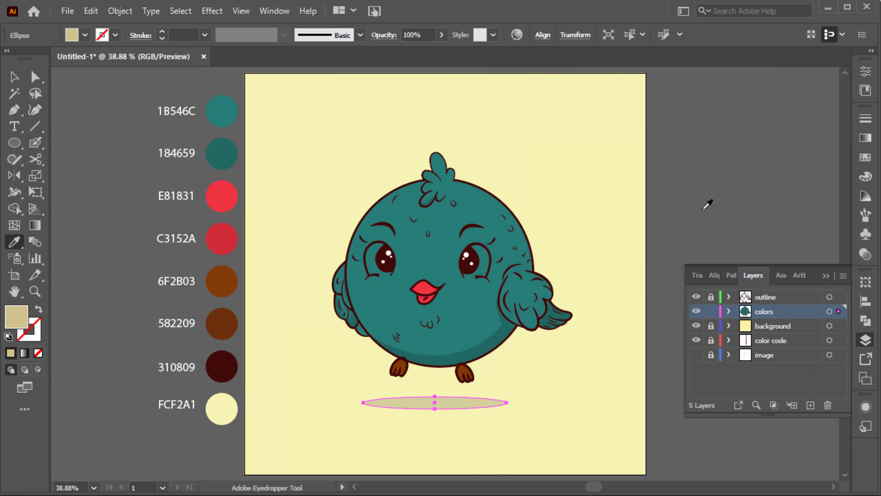
pyautogui.press('v')
pyautogui.hotkey('ctrl', 'shift', 'a')
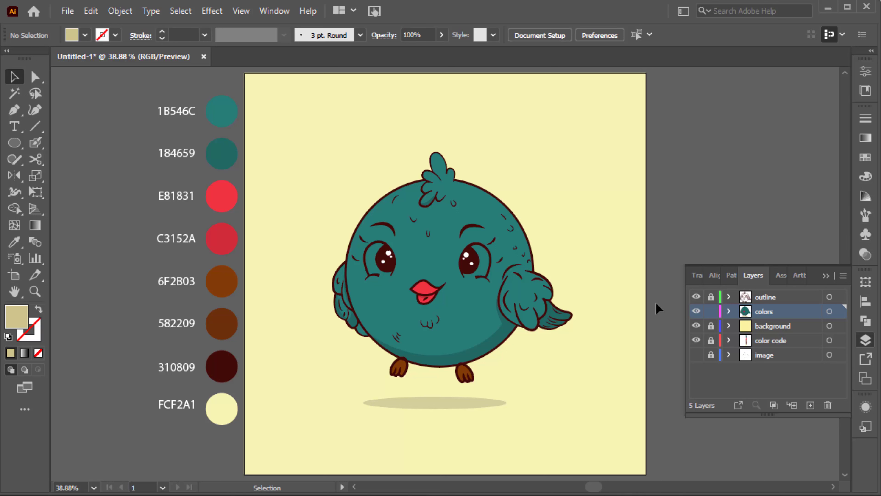
# Step: Draw a thick slanted branch line and place it behind the bird's feet
pyautogui.click(365, 376)
pyautogui.click(513, 381)
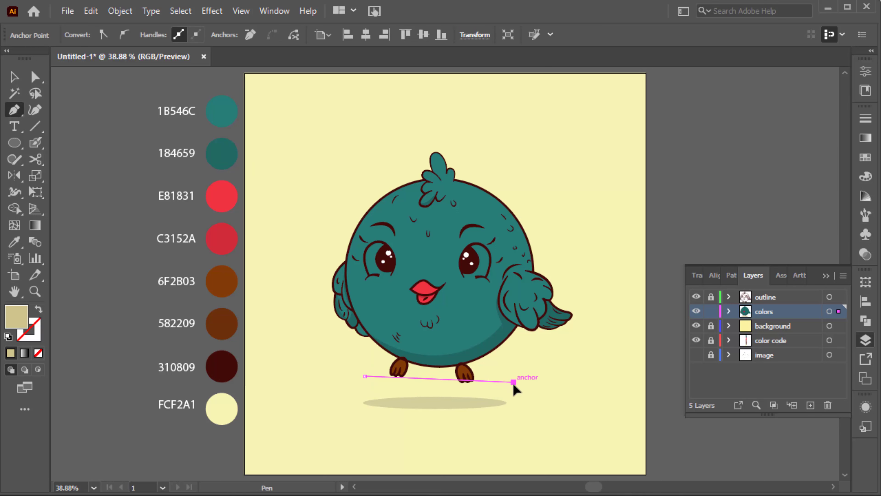
pyautogui.hotkey('ctrl', 'shift', 'a')
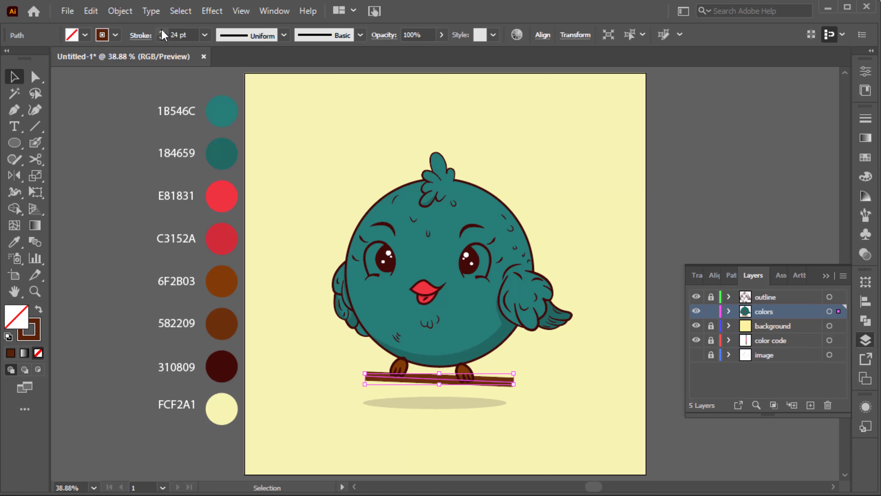
pyautogui.scroll(1, 486, 393)
pyautogui.scroll(2, 485, 394)
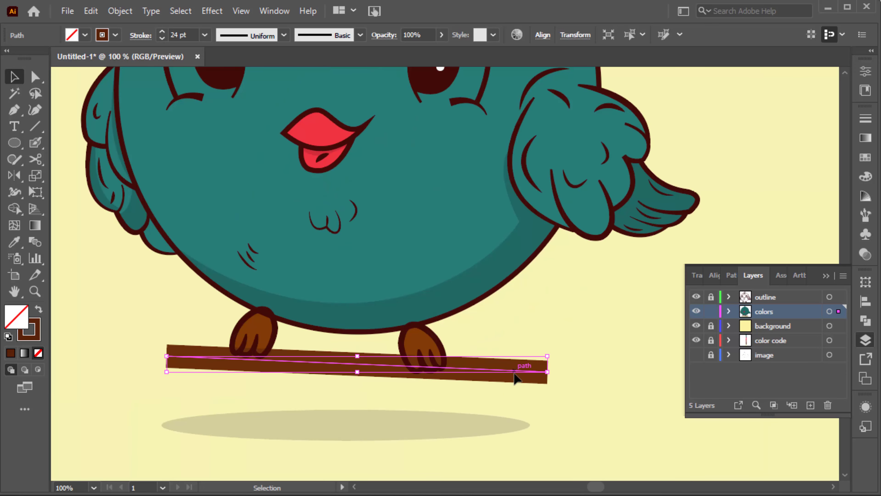
pyautogui.moveTo(548, 375); pyautogui.dragTo(546, 363)
pyautogui.rightClick(501, 373)
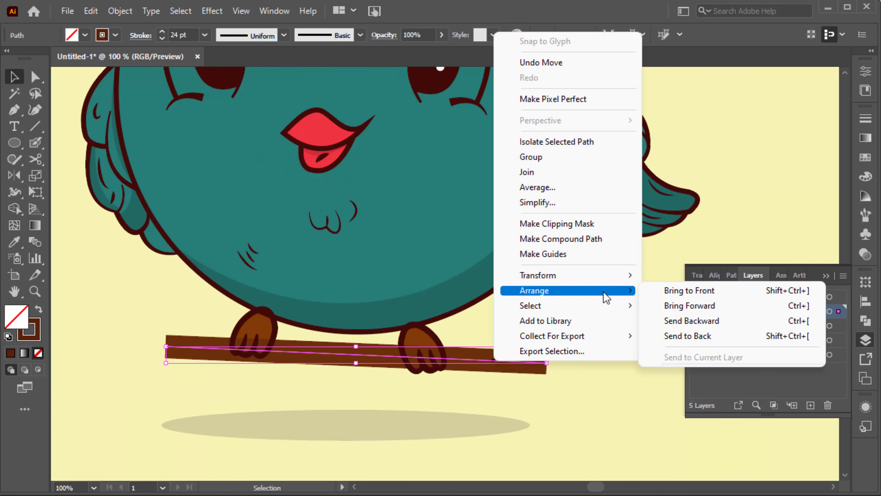
pyautogui.click(680, 337)
pyautogui.moveTo(488, 366); pyautogui.dragTo(483, 361)
# Step: Expand the branch stroke into a filled shape and reposition its left end
pyautogui.scroll(-3, 515, 375)
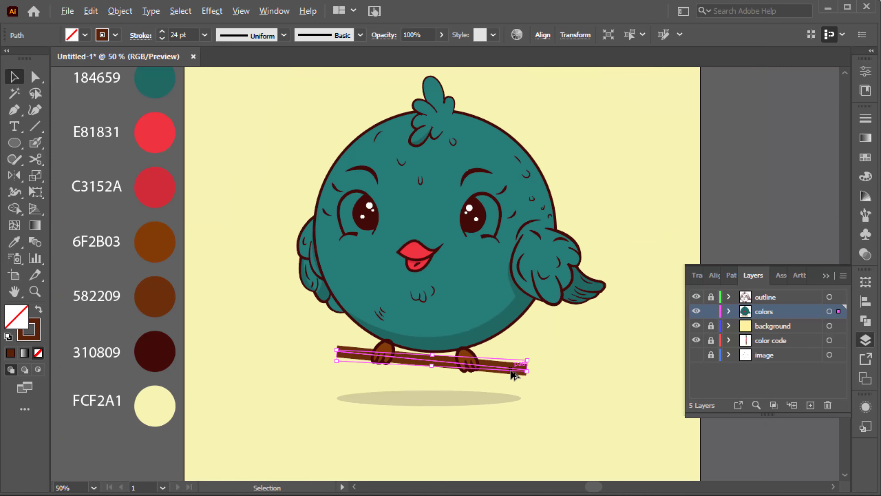
pyautogui.click(120, 11)
pyautogui.click(177, 169)
pyautogui.click(360, 330)
pyautogui.scroll(3, 451, 399)
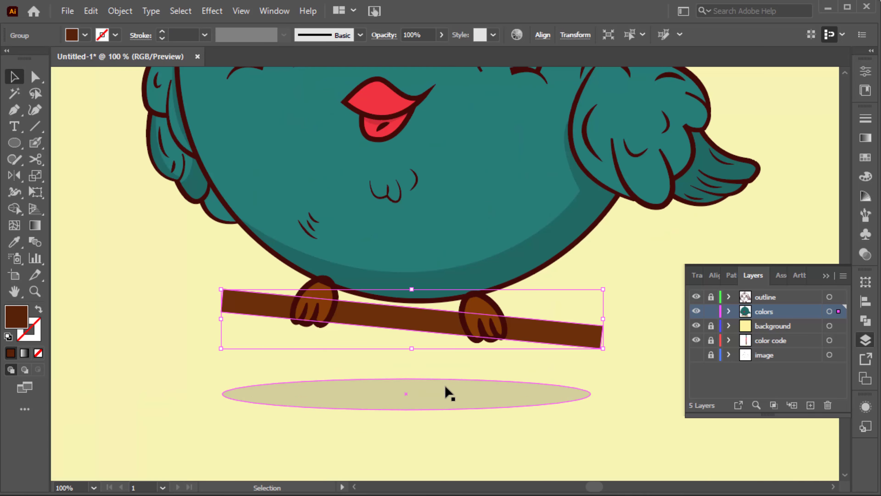
pyautogui.click(36, 76)
pyautogui.scroll(2, 222, 292)
pyautogui.moveTo(236, 296); pyautogui.dragTo(232, 344)
pyautogui.scroll(-3, 257, 323)
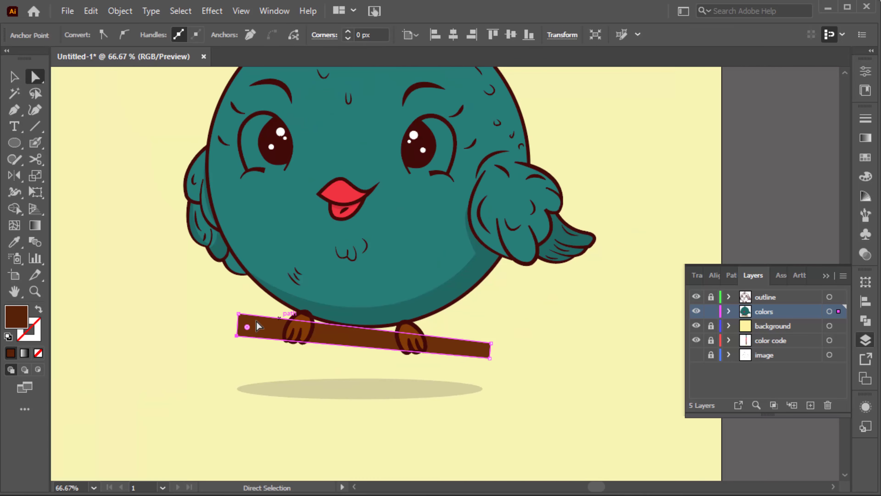
# Step: Paste a copy of the branch in back with a dark outline stroke
pyautogui.press('v')
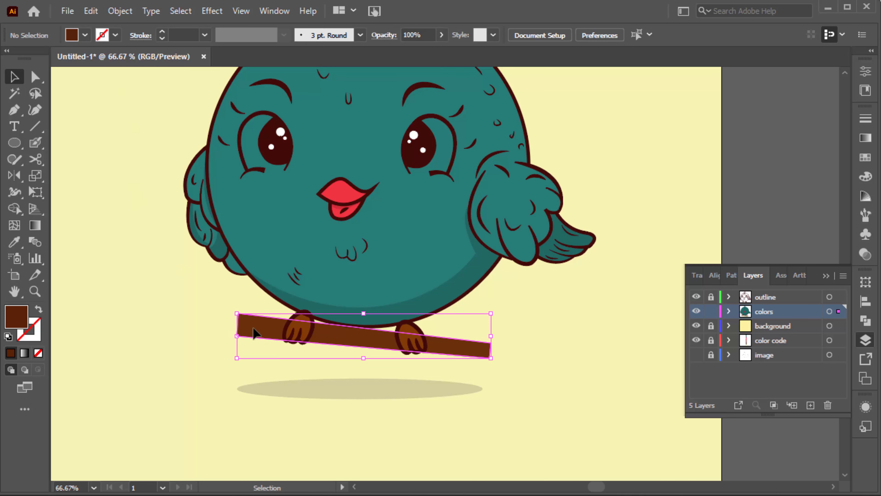
pyautogui.click(91, 11)
pyautogui.click(115, 78)
pyautogui.click(91, 11)
pyautogui.click(164, 122)
pyautogui.hotkey('shift', 'x')
pyautogui.press('i')
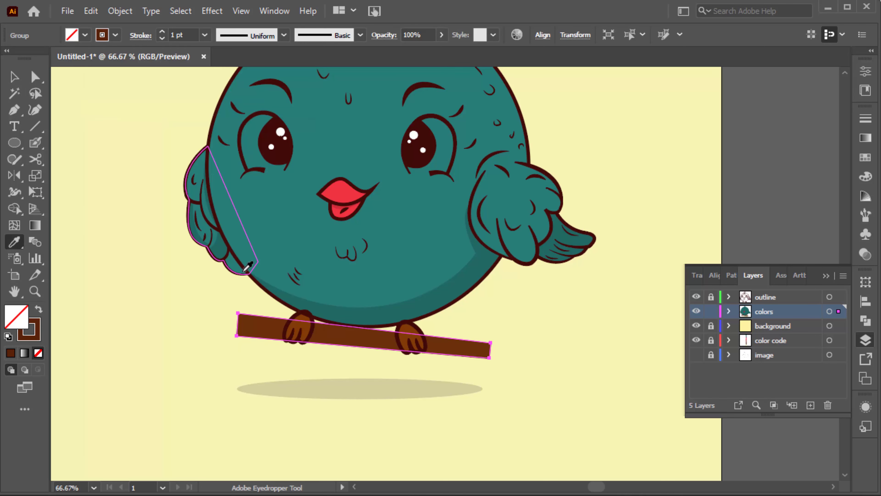
pyautogui.click(229, 268)
pyautogui.press('v')
# Step: Set the branch fill colour to brown 7C3E25
pyautogui.hotkey('shift', 'x')
pyautogui.scroll(-1, 255, 338)
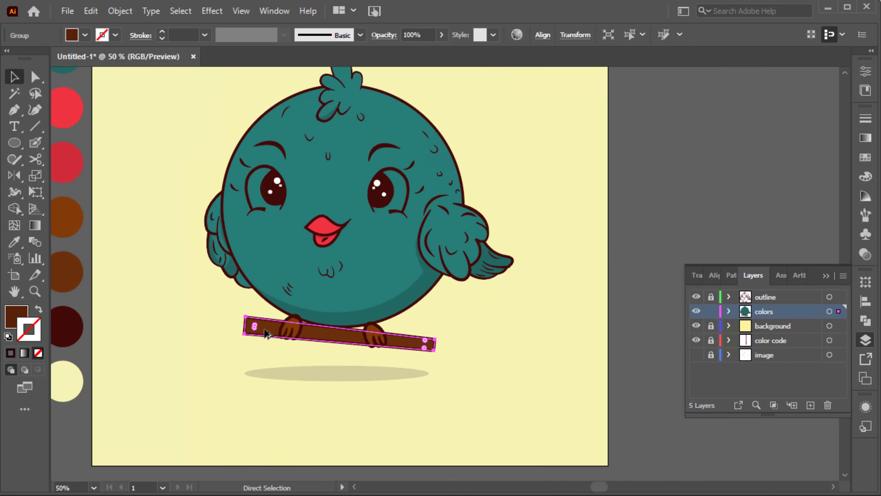
pyautogui.scroll(-1, 255, 338)
pyautogui.doubleClick(16, 316)
pyautogui.write('7C3E25')
pyautogui.press('Return')
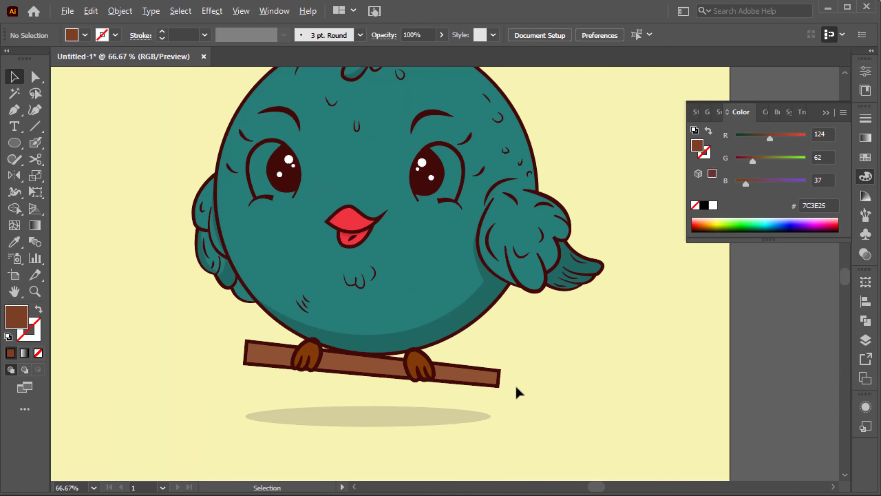
pyautogui.press('p')
pyautogui.scroll(2, 259, 343)
# Step: Draw short dark grain strokes along the length of the branch
pyautogui.hotkey('shift', 'x')
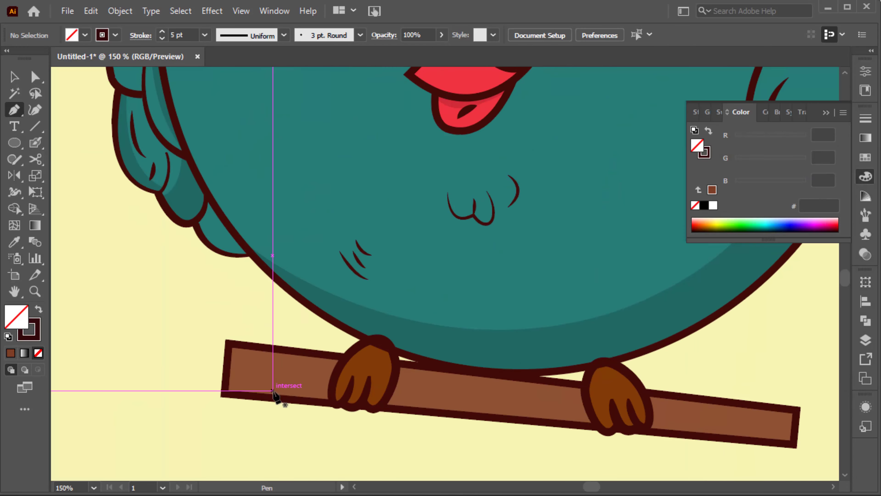
pyautogui.click(252, 363)
pyautogui.click(295, 373)
pyautogui.click(409, 390)
pyautogui.click(507, 398)
pyautogui.press('i')
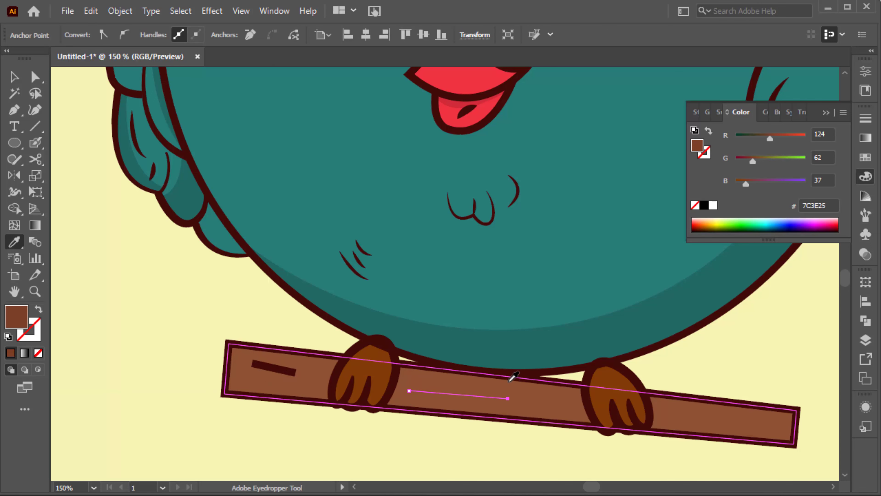
pyautogui.click(512, 376)
pyautogui.press('p')
pyautogui.click(549, 404)
pyautogui.click(571, 411)
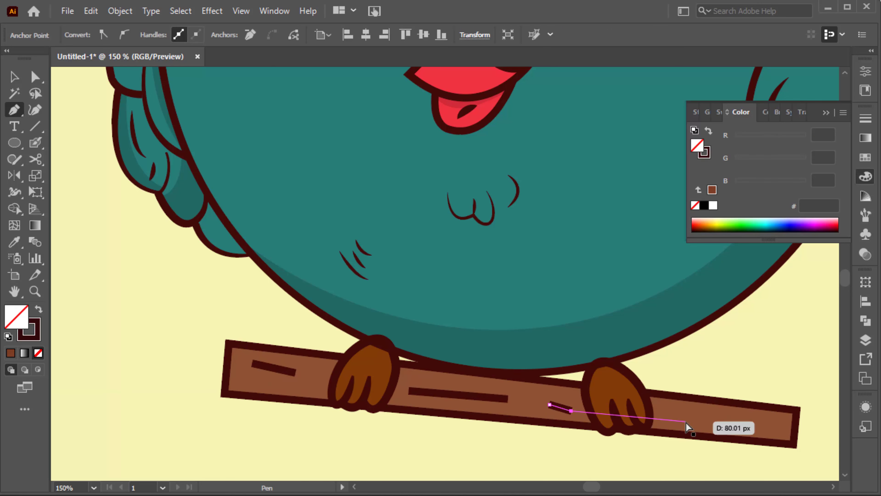
pyautogui.click(682, 414)
pyautogui.click(735, 422)
pyautogui.click(775, 423)
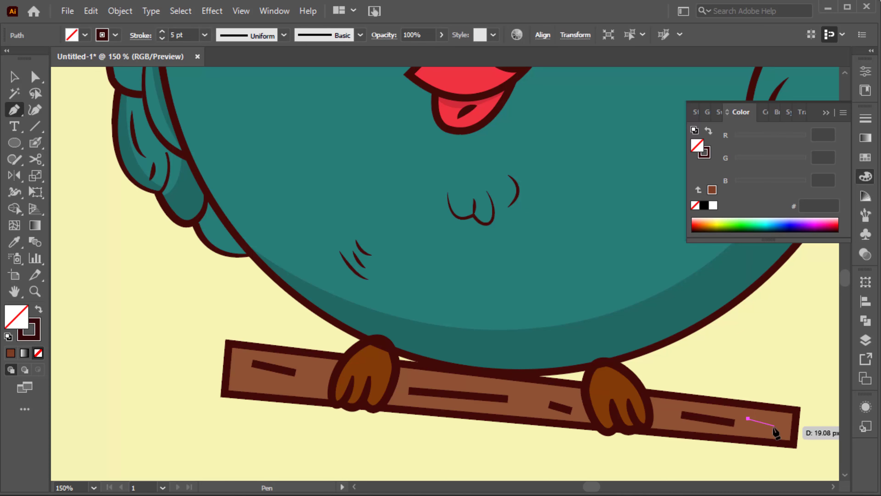
# Step: Apply a tapered width profile to all the grain lines
pyautogui.press('v')
pyautogui.click(274, 368)
pyautogui.keyDown('shift'); pyautogui.click(458, 394); pyautogui.keyUp('shift')
pyautogui.click(284, 35)
pyautogui.click(265, 79)
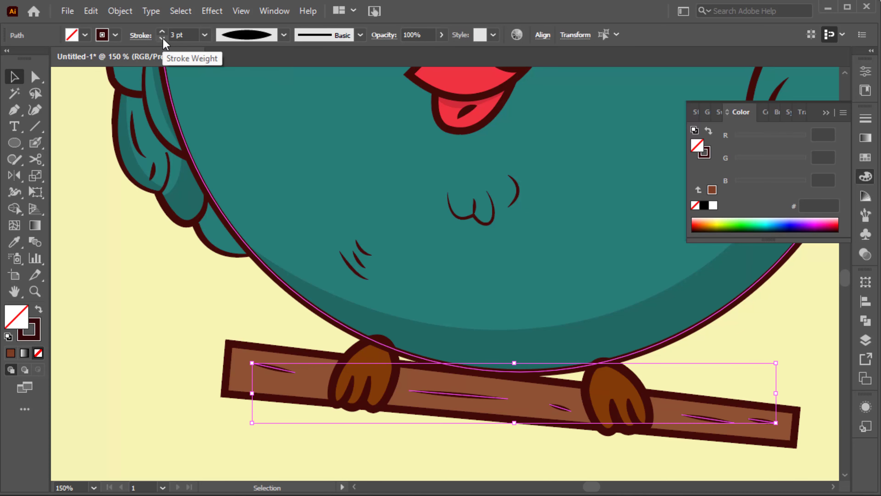
pyautogui.hotkey('ctrl', 'shift', 'a')
pyautogui.hotkey('ctrl', '-')
pyautogui.hotkey('ctrl', '-')
pyautogui.hotkey('ctrl', '-')
# Step: Draw a thin upright oval at the branch's right end filled dark green 143A06
pyautogui.press('l')
pyautogui.scroll(4, 345, 291)
pyautogui.moveTo(346, 291); pyautogui.dragTo(370, 231)
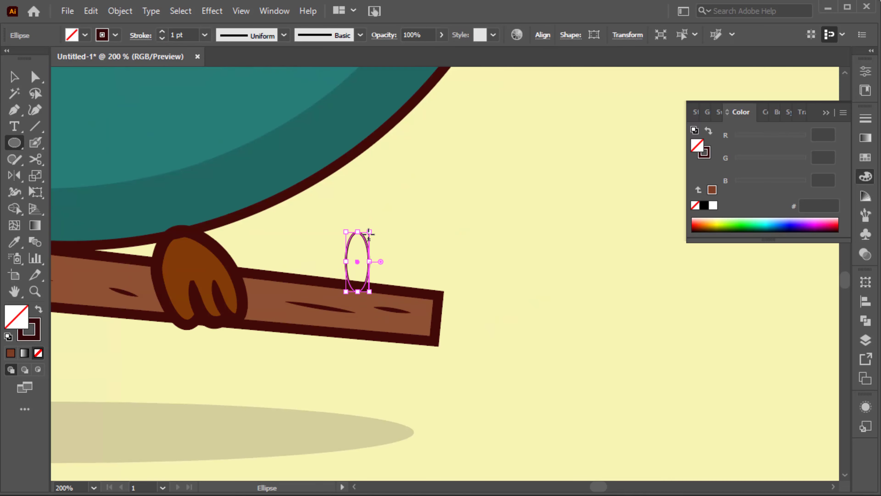
pyautogui.doubleClick(16, 316)
pyautogui.write('143A06')
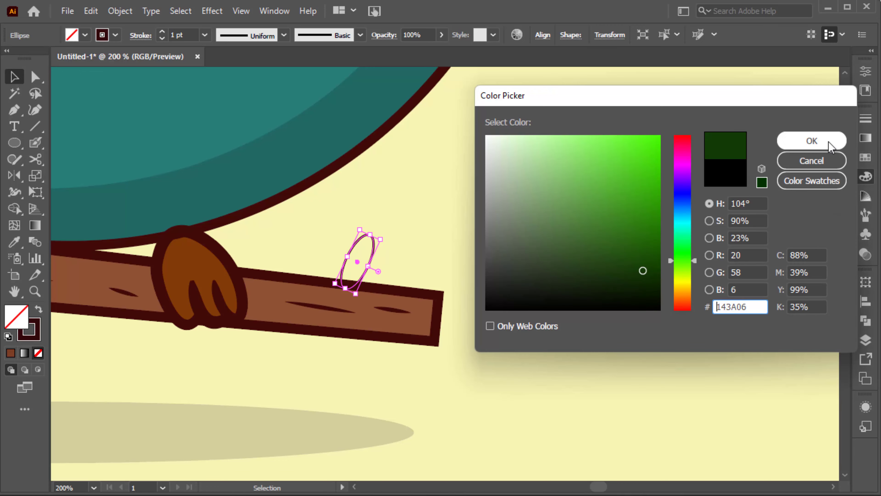
pyautogui.click(797, 140)
# Step: Send the leaf behind the branch and add a tilted duplicate beside it
pyautogui.rightClick(367, 267)
pyautogui.click(568, 470)
pyautogui.scroll(2, 364, 268)
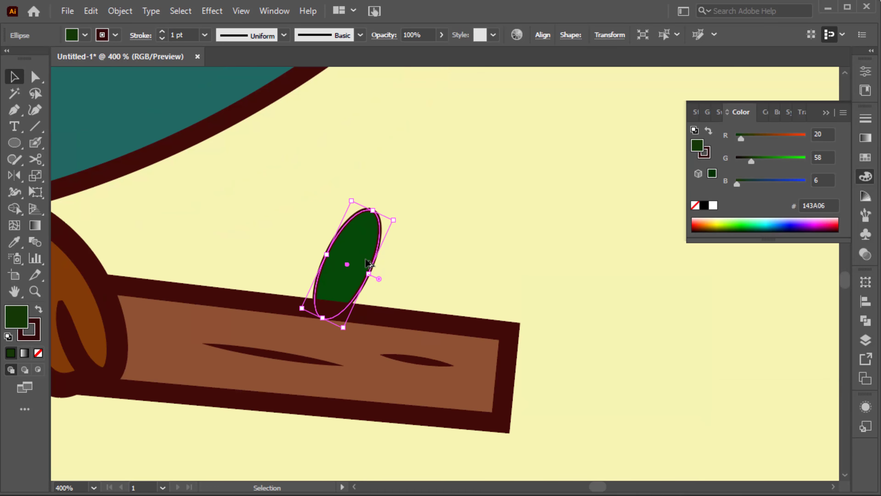
pyautogui.moveTo(347, 256); pyautogui.dragTo(386, 276)
pyautogui.moveTo(441, 232); pyautogui.dragTo(411, 277)
pyautogui.hotkey('ctrl', '0')
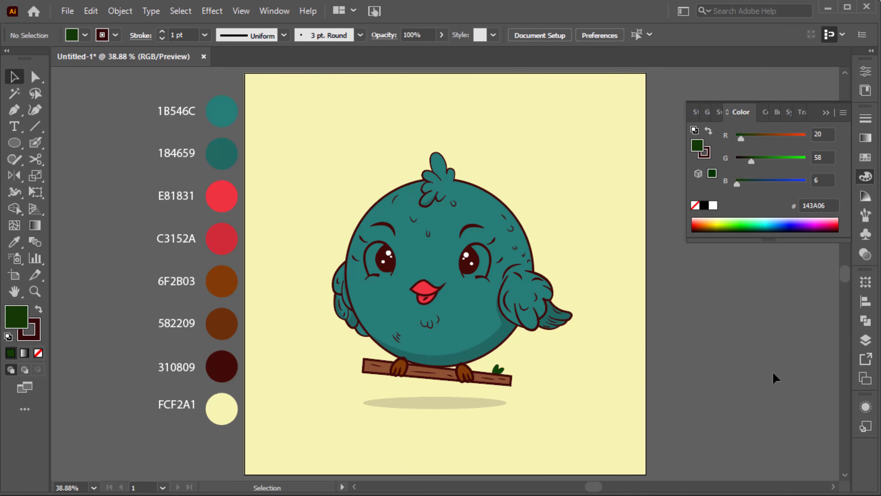